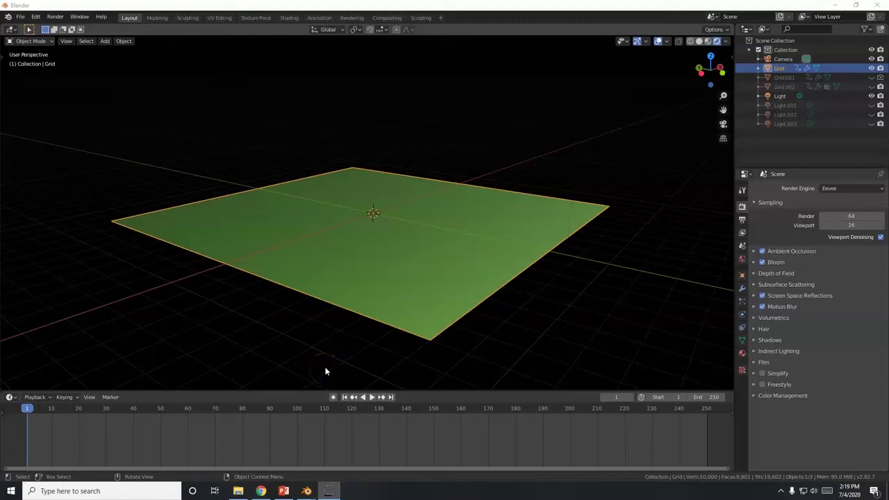
# - Play the finished green grid animation, view it from another angle, and pause the playback
pyautogui.click(373, 397)
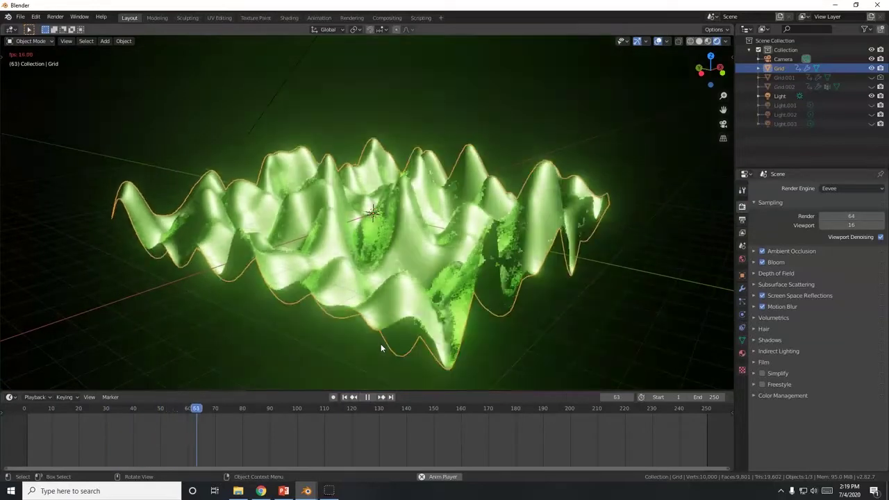
pyautogui.moveTo(347, 319); pyautogui.dragTo(325, 285, button='middle')
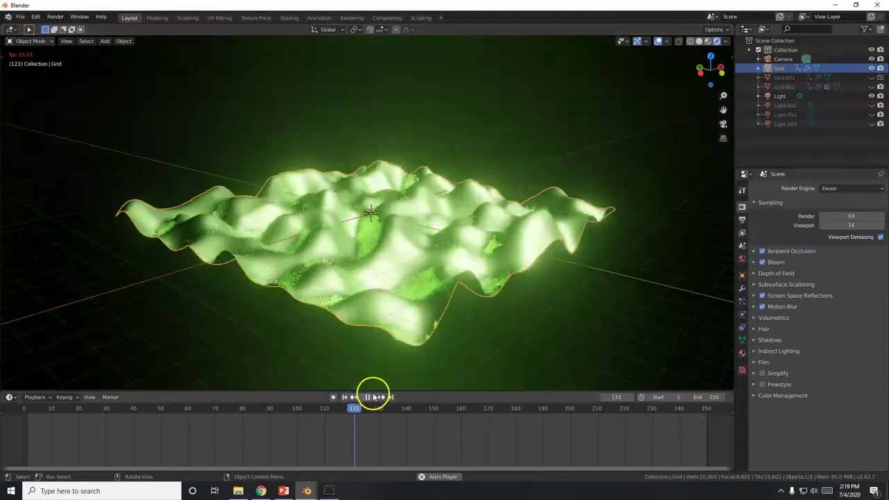
pyautogui.click(368, 397)
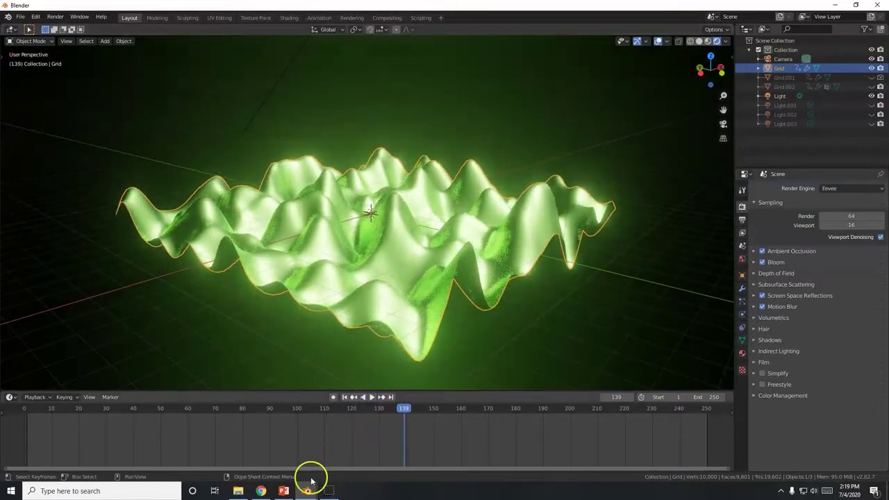
# - Switch to the second Blender window, view its default cube up close, and return to the finished grid scene
pyautogui.moveTo(306, 489)
pyautogui.click(347, 452)
pyautogui.moveTo(347, 271); pyautogui.dragTo(375, 283, button='middle')
pyautogui.scroll(4, 376, 283)
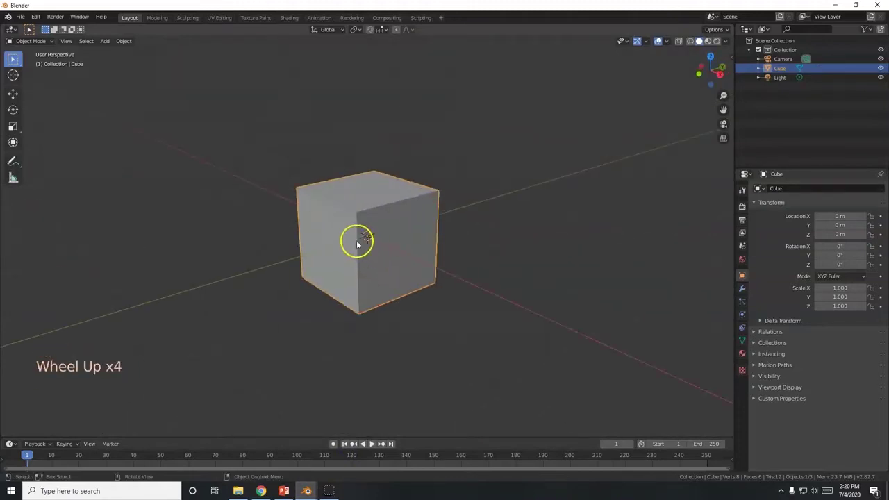
pyautogui.moveTo(306, 490)
pyautogui.click(288, 450)
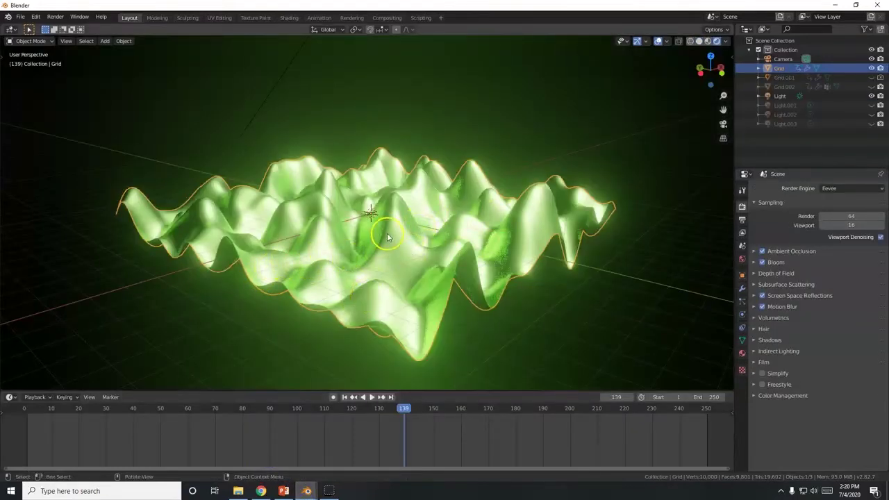
# - Examine the finished grid's dense mesh in Edit Mode, and return to Object Mode to view the displaced surface
pyautogui.moveTo(391, 257); pyautogui.dragTo(389, 275, button='middle')
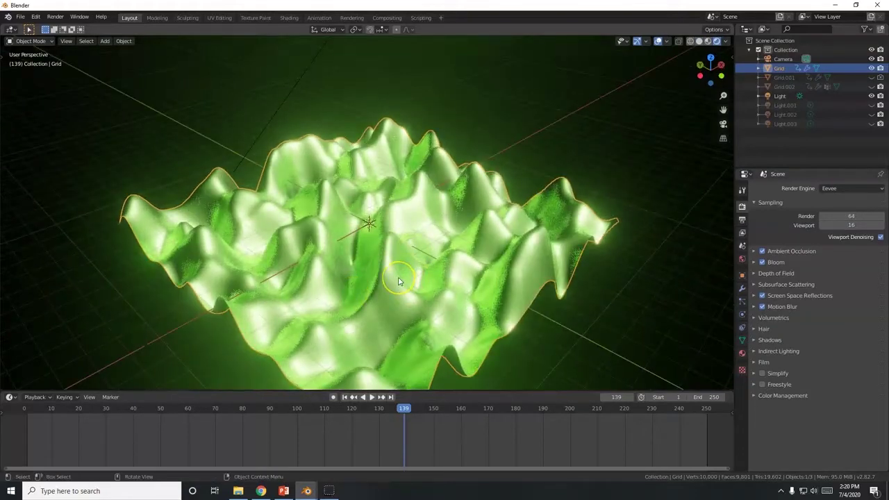
pyautogui.press('Tab')
pyautogui.scroll(3, 399, 281)
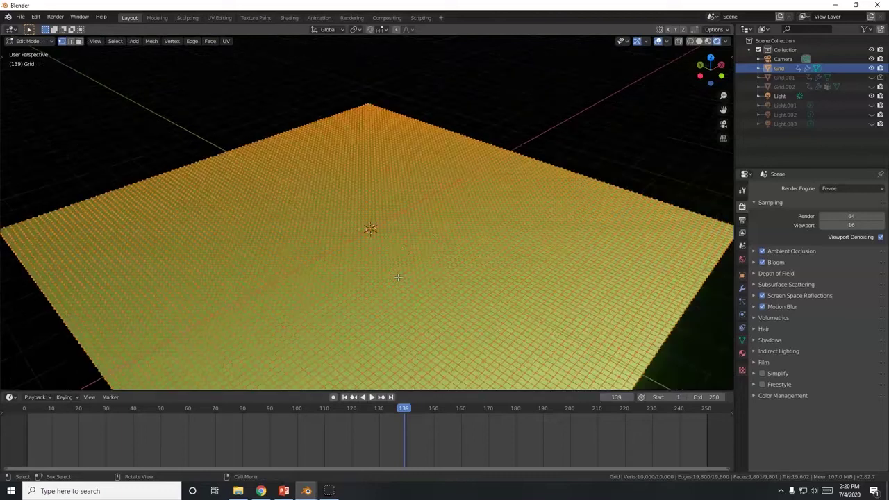
pyautogui.moveTo(399, 281); pyautogui.dragTo(402, 305, button='middle')
pyautogui.scroll(-3, 397, 297)
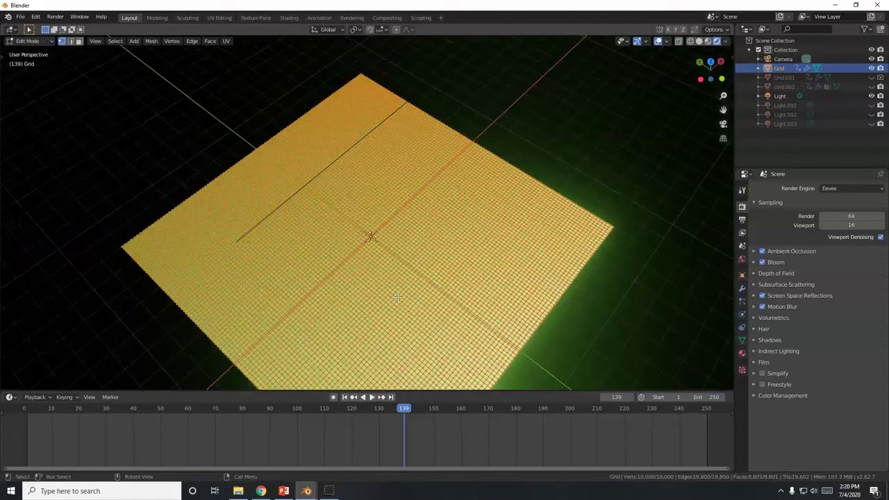
pyautogui.press('Tab')
pyautogui.moveTo(387, 278); pyautogui.dragTo(376, 217, button='middle')
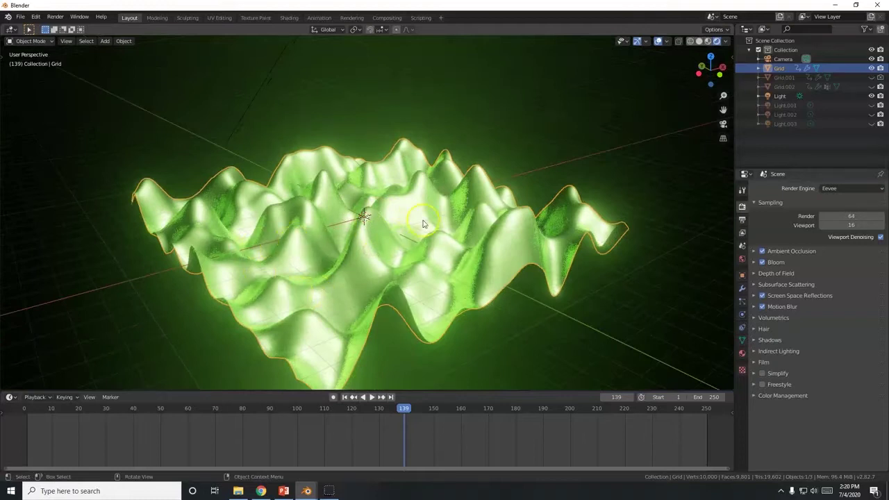
pyautogui.scroll(2, 319, 279)
pyautogui.scroll(-4, 312, 299)
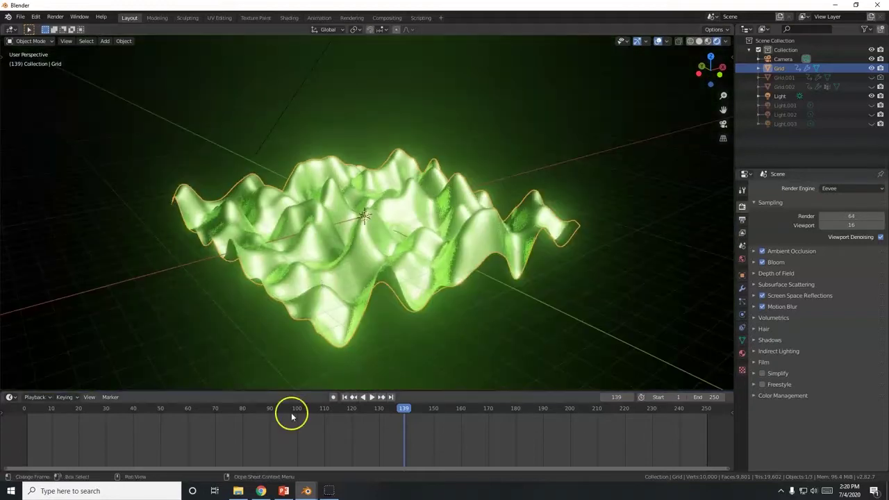
# - Switch to the Blender window with the default scene and delete the default cube
pyautogui.moveTo(306, 486)
pyautogui.click(322, 465)
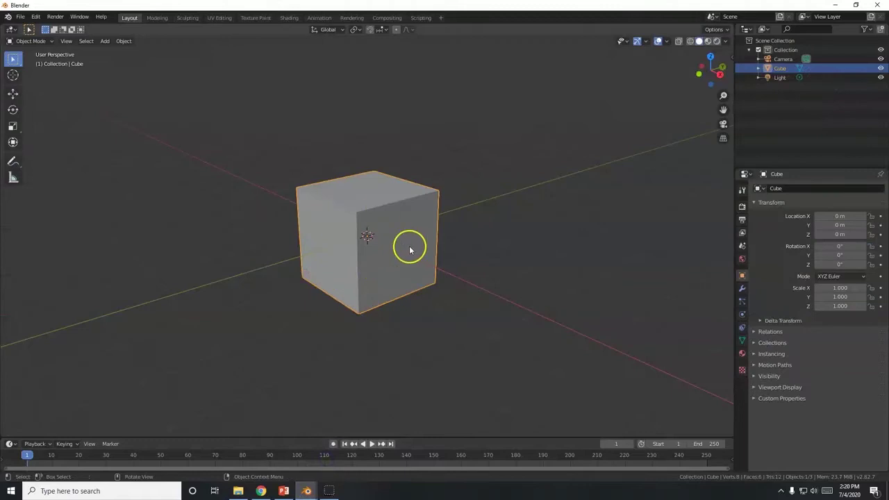
pyautogui.press('x')
pyautogui.click(388, 255)
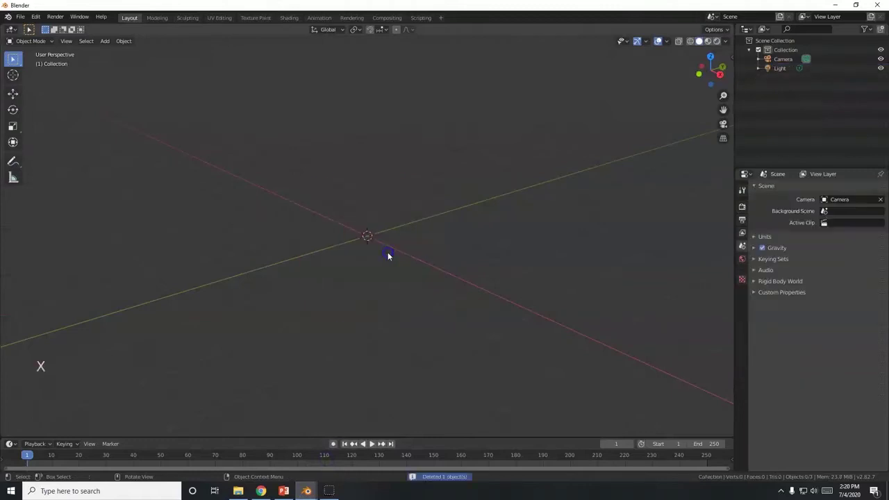
# - Add a plane mesh to the scene
pyautogui.hotkey('shift', 'a')
pyautogui.moveTo(387, 255)
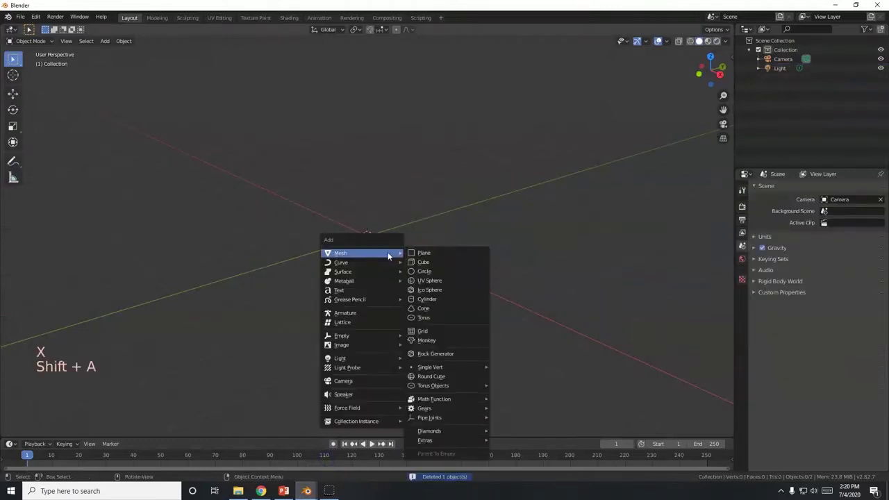
pyautogui.click(426, 254)
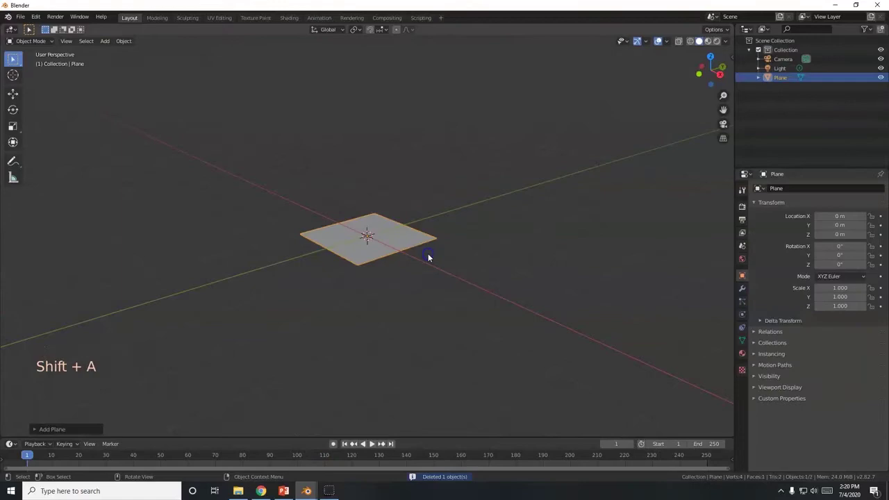
# - Switch to the PowerPoint handout, read the mesh setup instructions on slide 7, and return to Blender
pyautogui.click(284, 489)
pyautogui.scroll(-10, 102, 347)
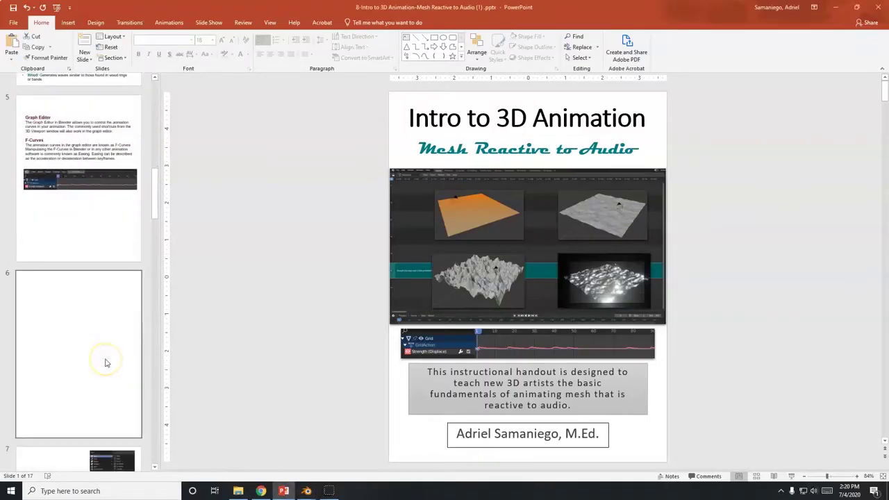
pyautogui.scroll(-5, 103, 361)
pyautogui.click(108, 172)
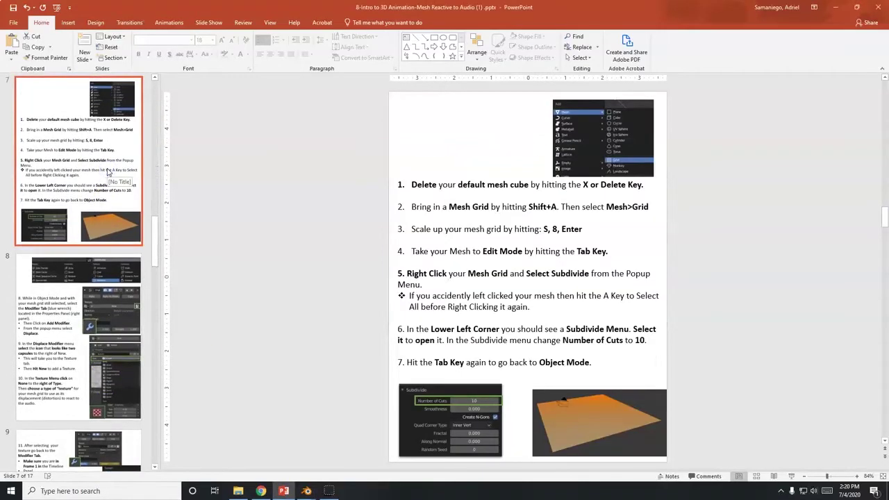
pyautogui.hotkey('alt', 'Tab')
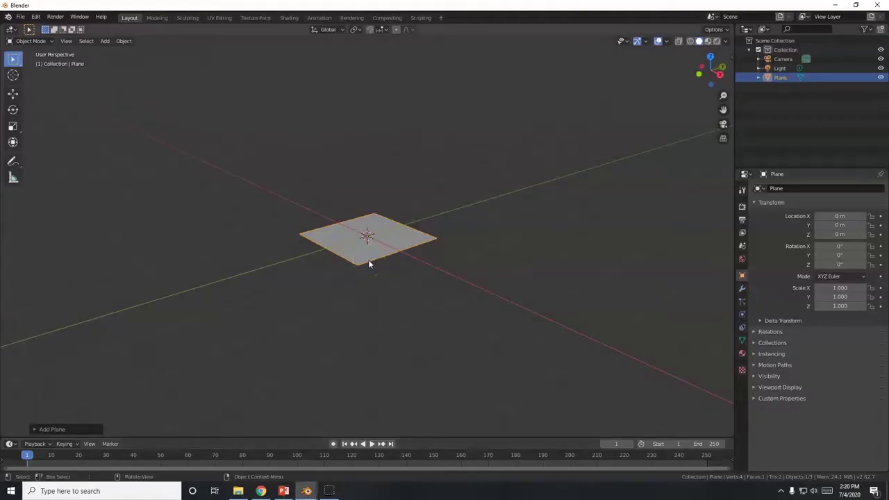
# - Scale the plane up by a factor of 8
pyautogui.write('s8')
pyautogui.press('Return')
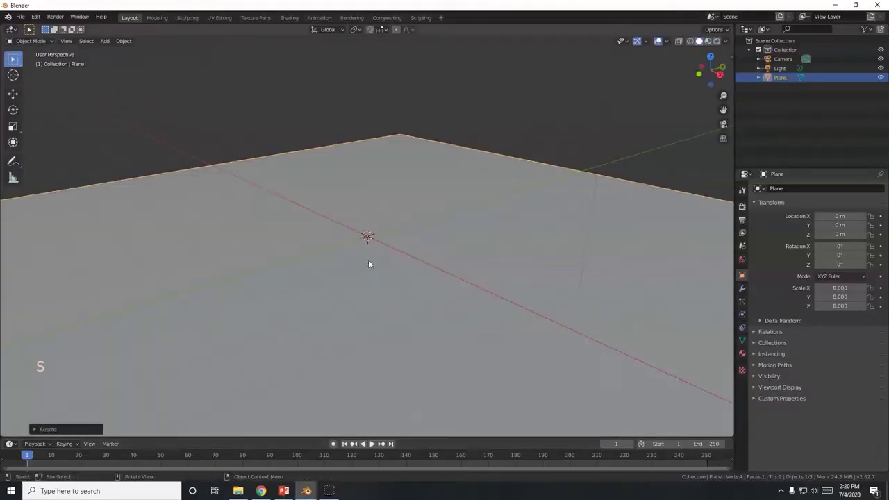
pyautogui.scroll(-4, 369, 264)
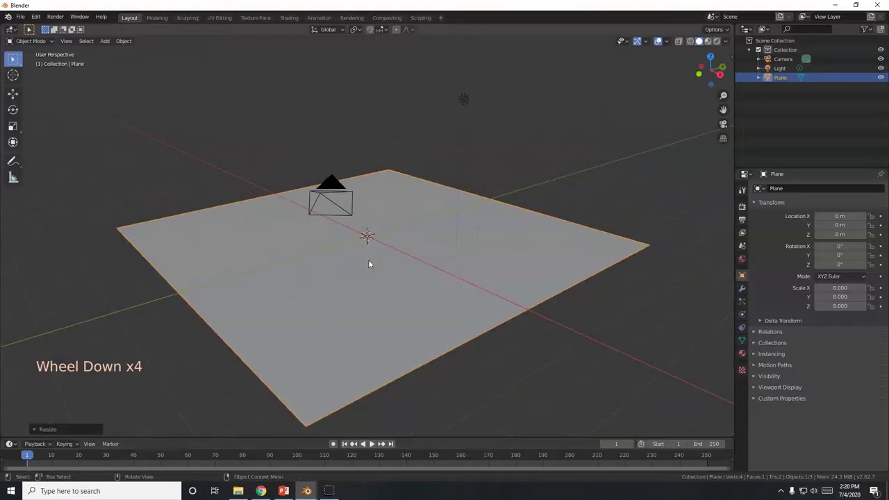
# - Check the PowerPoint handout, and subdivide the whole plane in Blender's Edit Mode with 10 cuts
pyautogui.hotkey('alt', 'Tab')
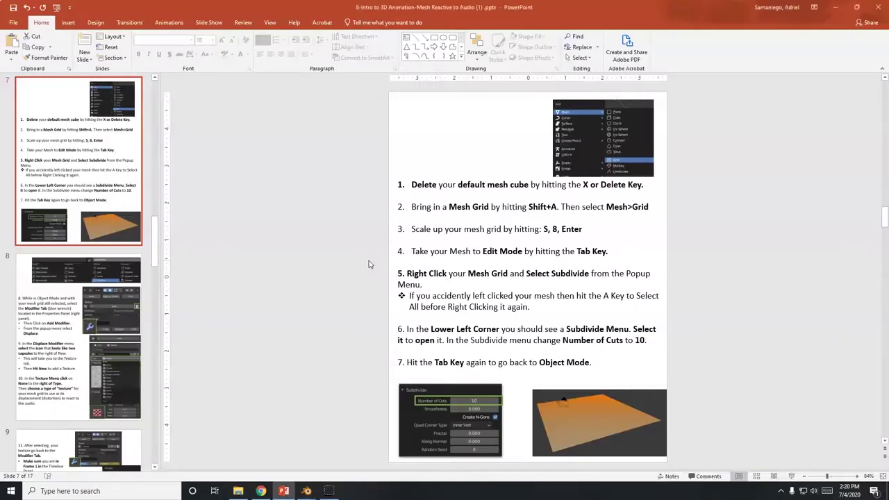
pyautogui.hotkey('alt', 'Tab')
pyautogui.press('Tab')
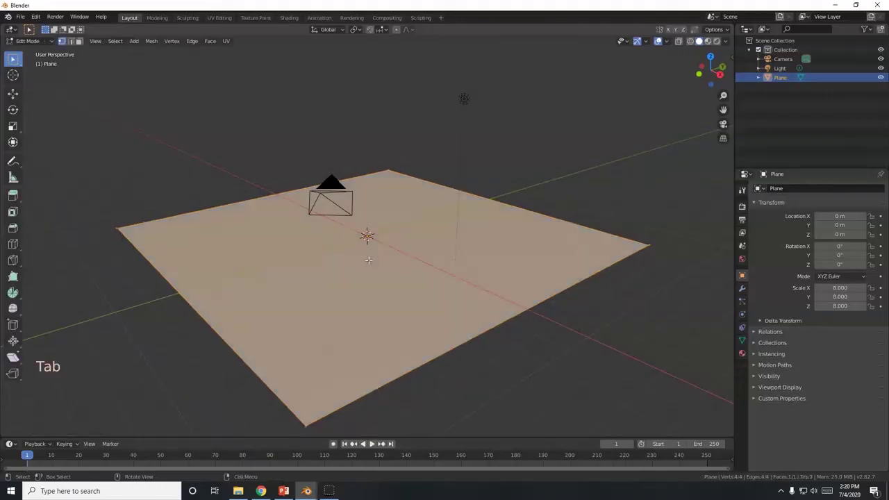
pyautogui.rightClick(367, 258)
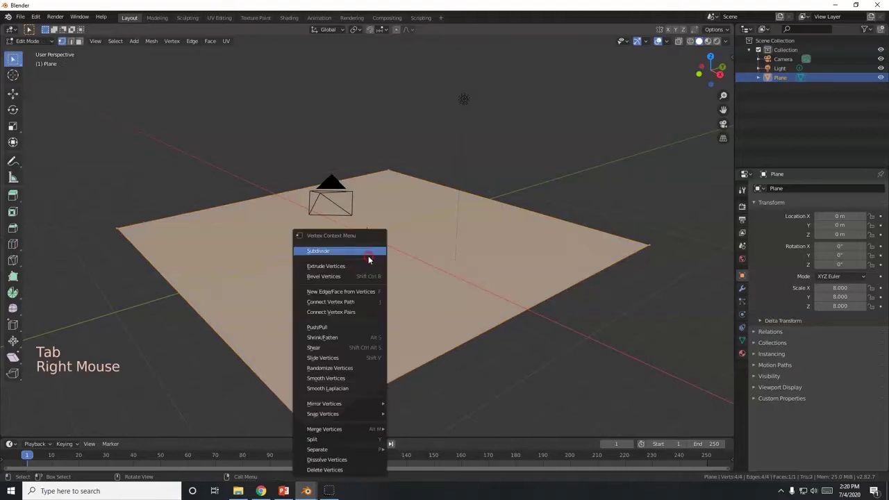
pyautogui.click(347, 251)
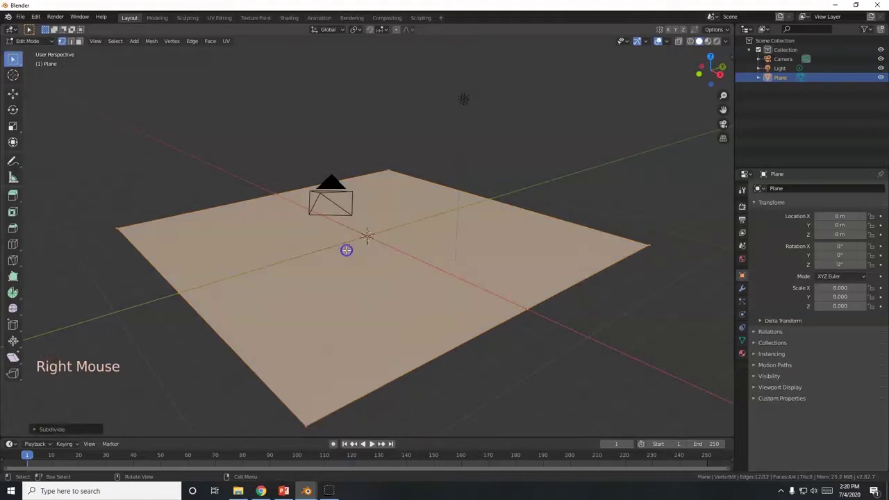
pyautogui.click(50, 429)
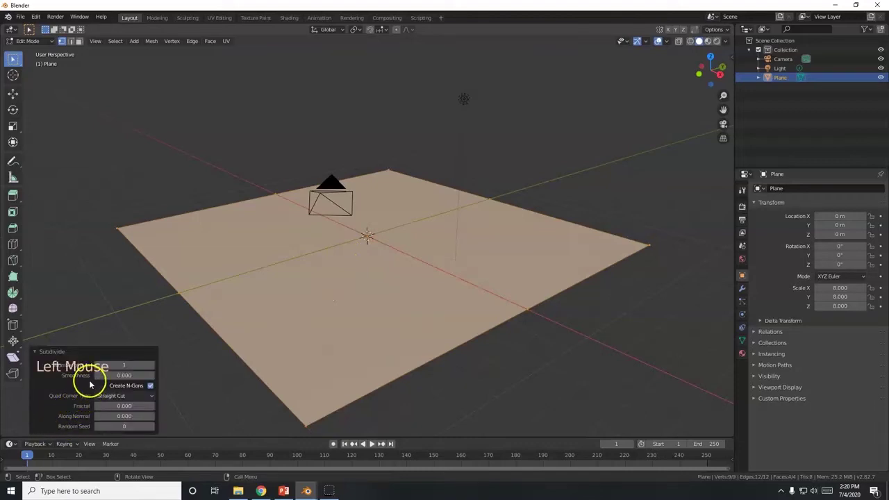
pyautogui.doubleClick(129, 366)
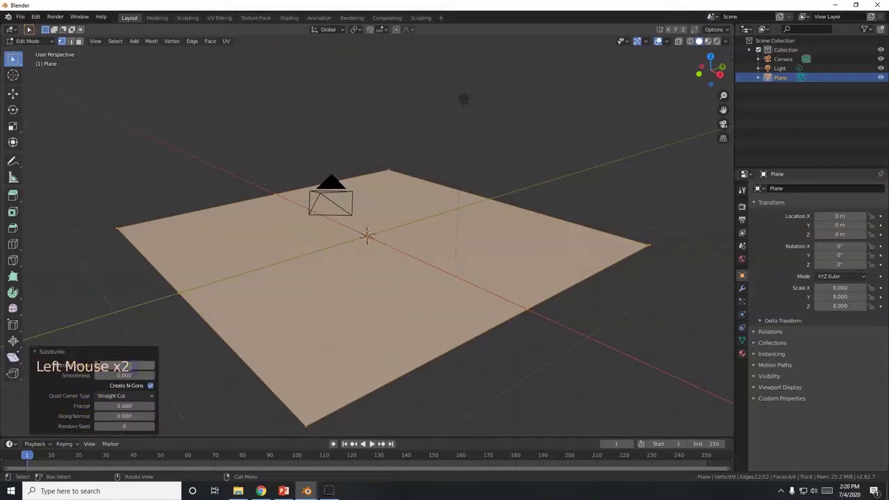
pyautogui.write('10')
pyautogui.press('Return')
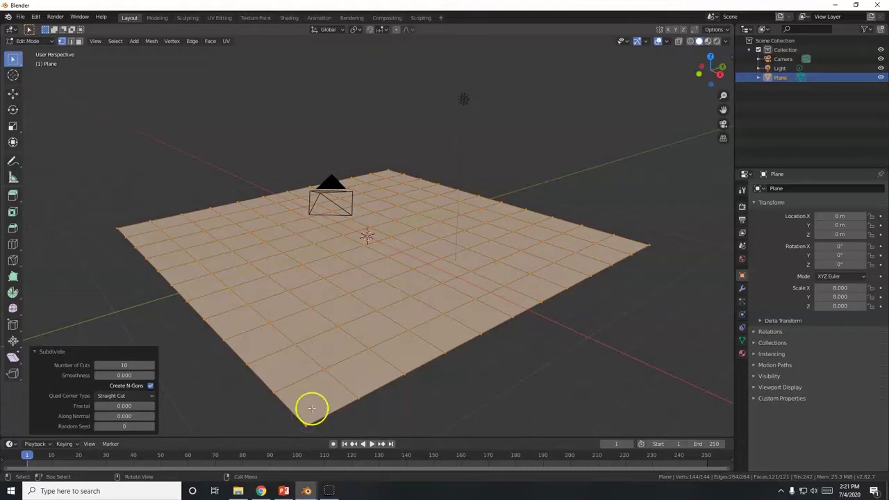
# - Set the plane's subdivision to 50 cuts and return to Object Mode
pyautogui.moveTo(312, 408); pyautogui.dragTo(348, 371, button='middle')
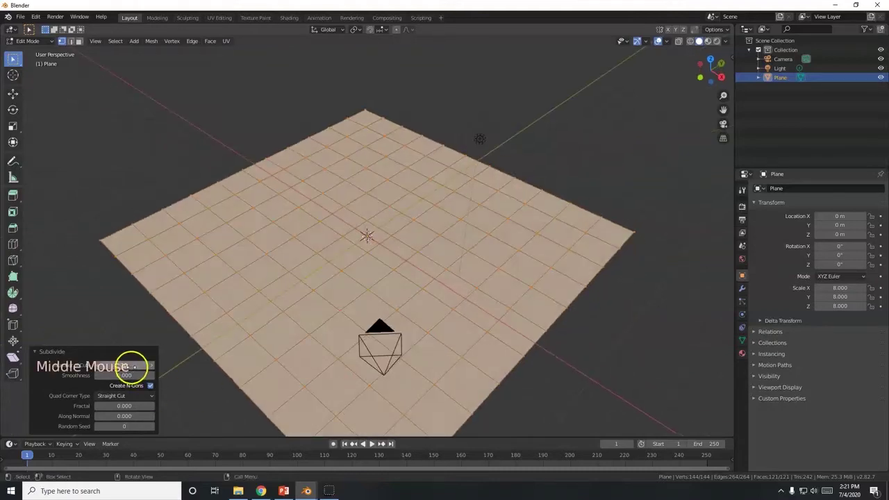
pyautogui.click(131, 366)
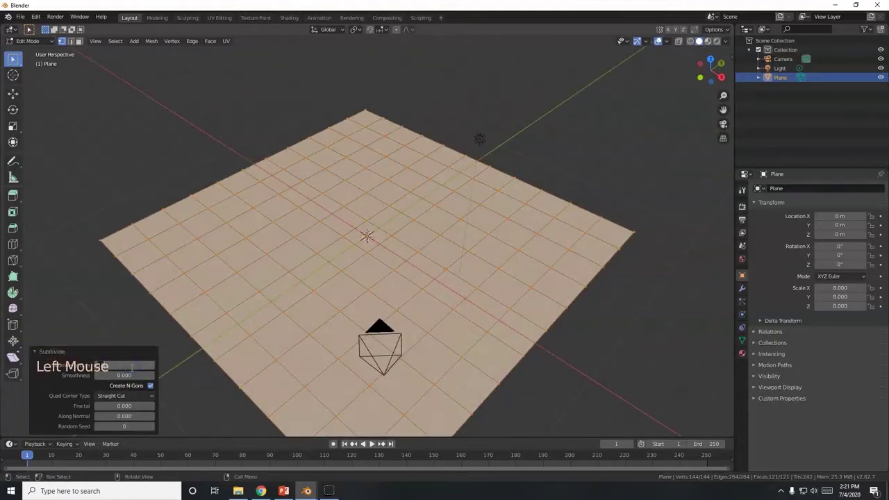
pyautogui.write('50')
pyautogui.press('Return')
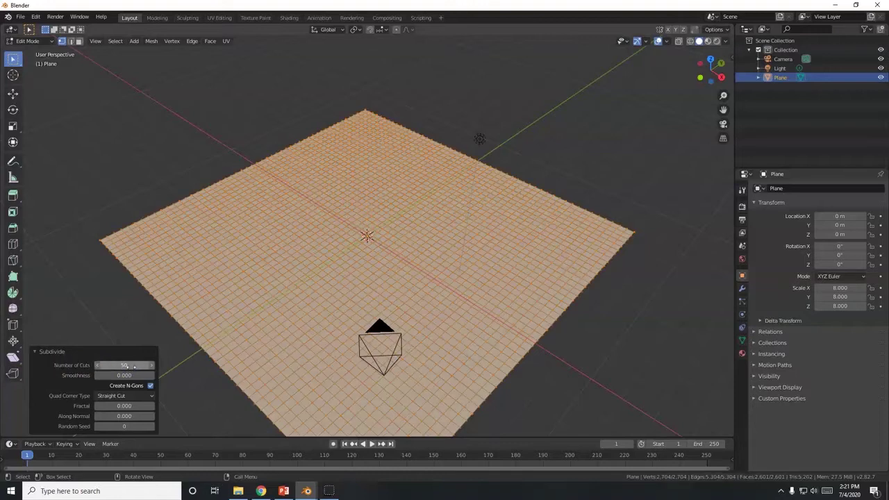
pyautogui.moveTo(289, 327)
pyautogui.mouseDown(button='middle')
pyautogui.moveTo(307, 314)
pyautogui.moveTo(292, 321)
pyautogui.mouseUp(button='middle')
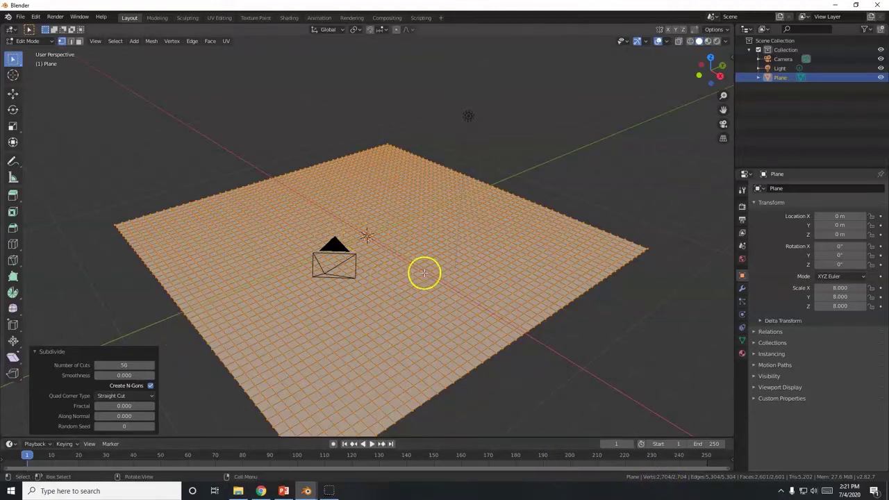
pyautogui.moveTo(423, 272); pyautogui.dragTo(395, 282, button='middle')
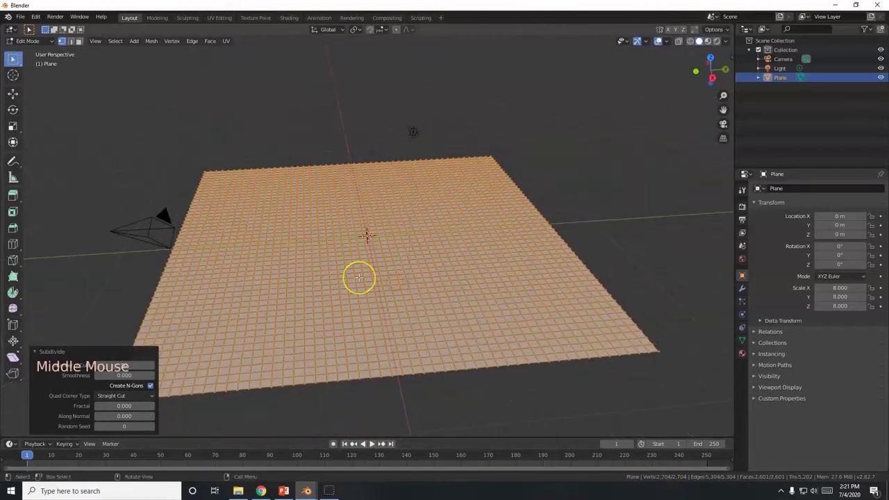
pyautogui.press('Tab')
# - Check the following instructions in the PowerPoint handout, and add a Displace modifier to the plane in Blender
pyautogui.hotkey('alt', 'Tab')
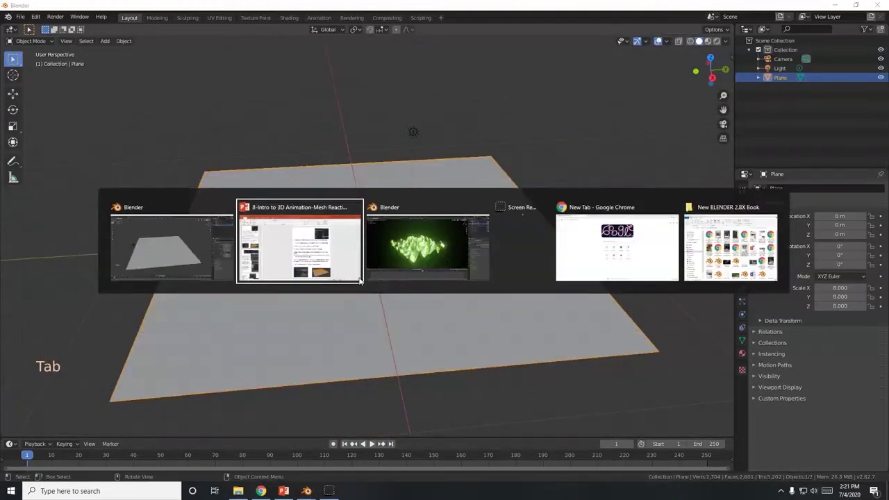
pyautogui.scroll(-3, 47, 374)
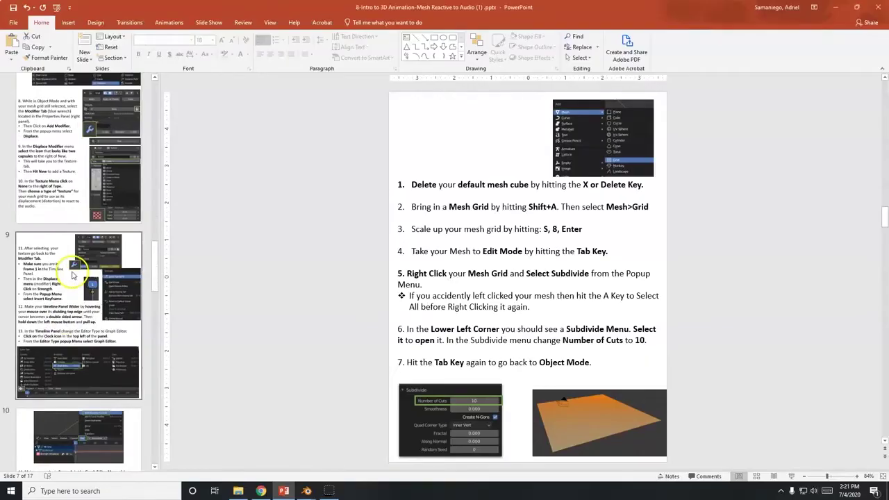
pyautogui.hotkey('alt', 'Tab')
pyautogui.moveTo(403, 307); pyautogui.dragTo(479, 319, button='middle')
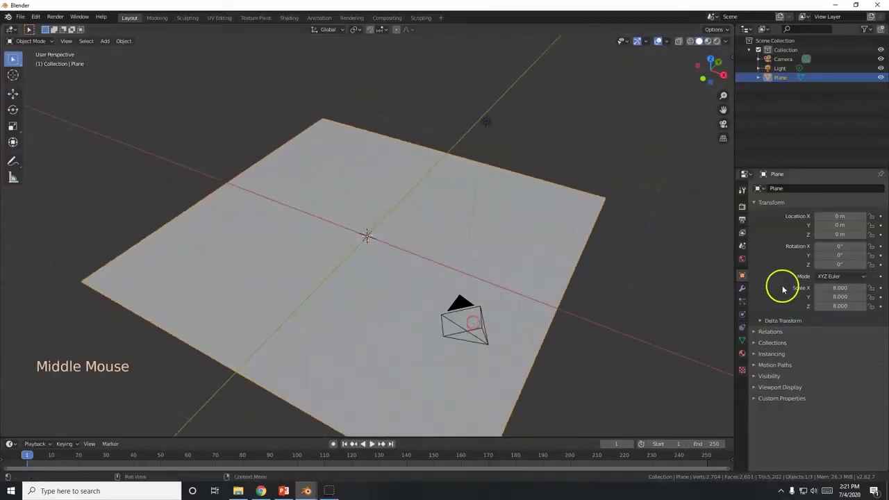
pyautogui.click(742, 289)
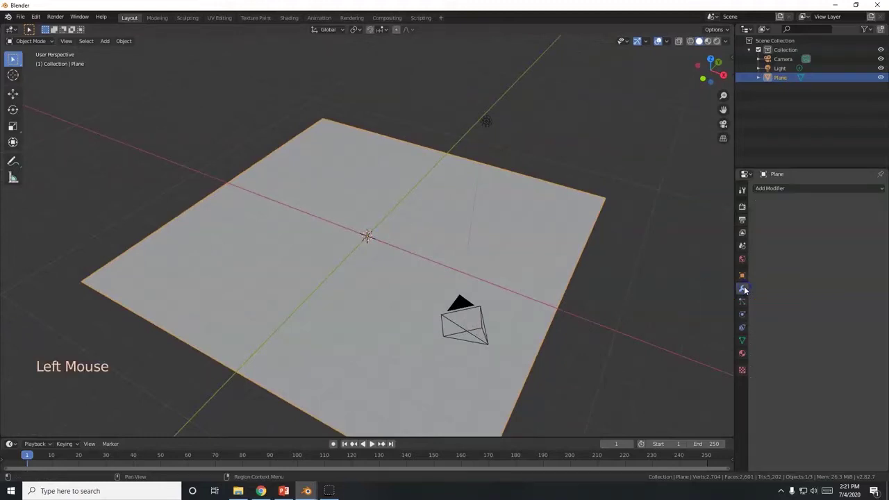
pyautogui.click(786, 189)
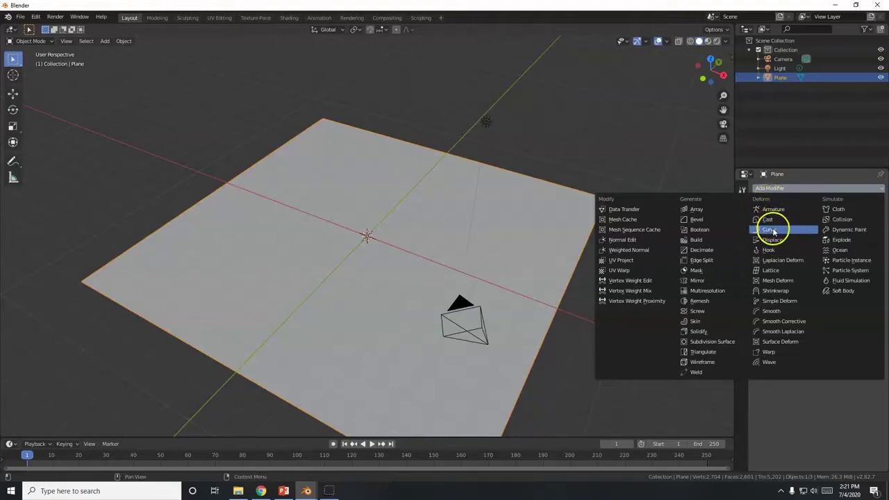
pyautogui.click(772, 240)
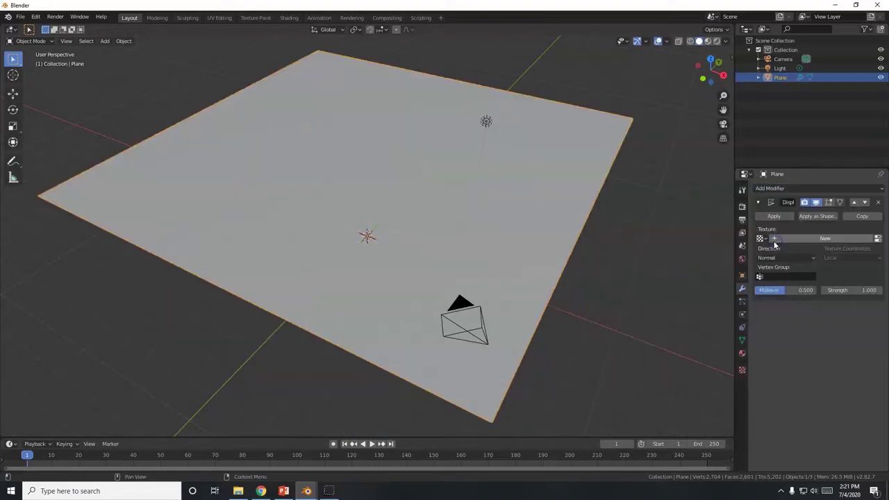
pyautogui.moveTo(513, 347); pyautogui.dragTo(500, 307, button='middle')
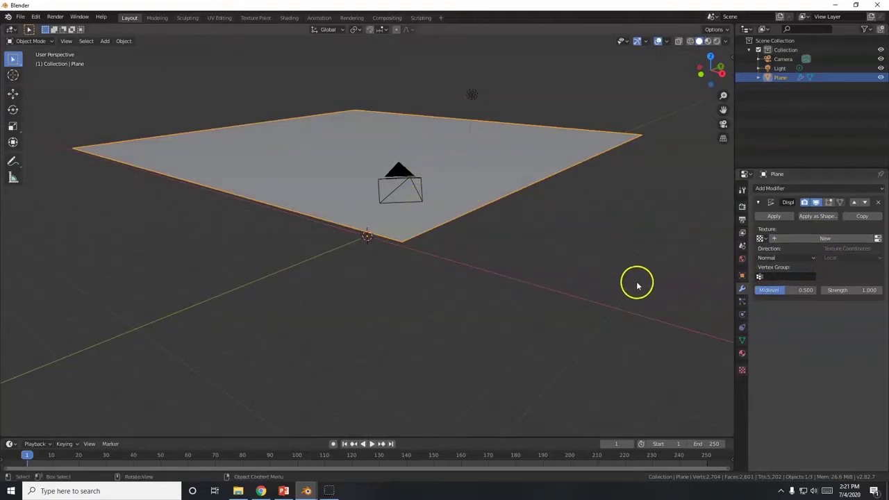
# - Create a new texture for the plane's Displace modifier and open that texture's settings
pyautogui.click(809, 240)
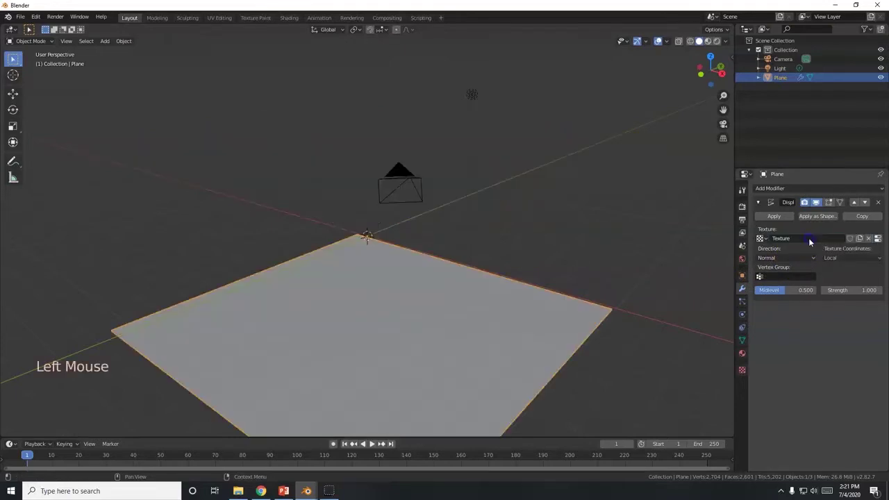
pyautogui.scroll(-2, 341, 301)
pyautogui.moveTo(341, 302); pyautogui.dragTo(323, 327, button='middle')
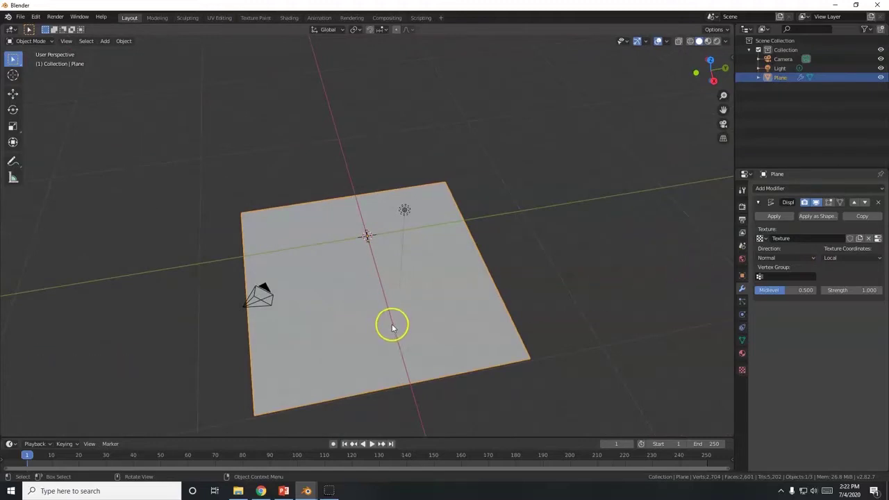
pyautogui.moveTo(393, 327); pyautogui.dragTo(410, 303, button='middle')
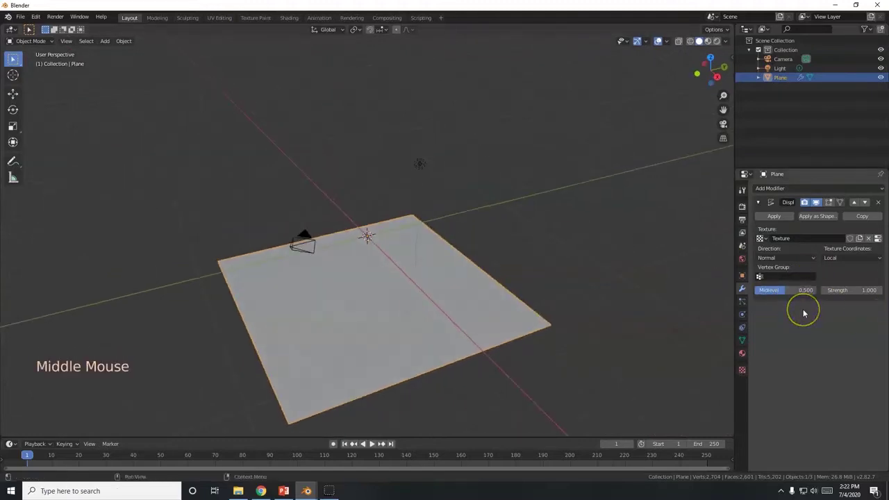
pyautogui.click(743, 372)
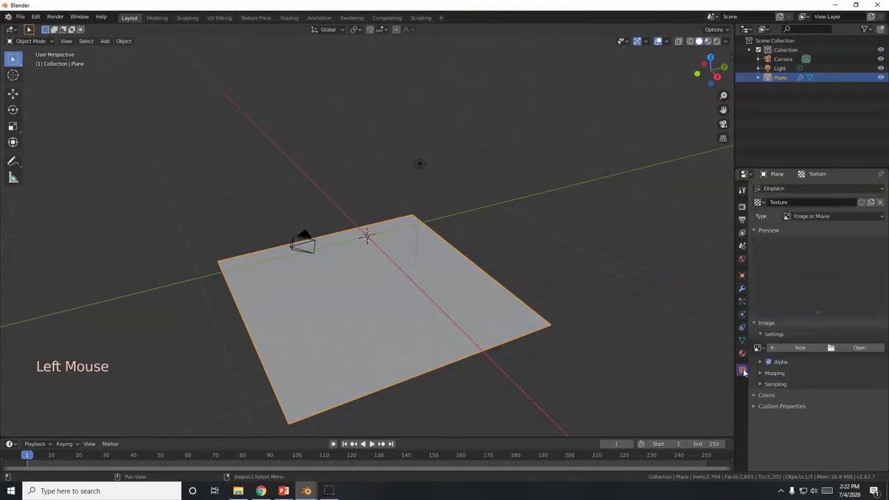
pyautogui.click(742, 290)
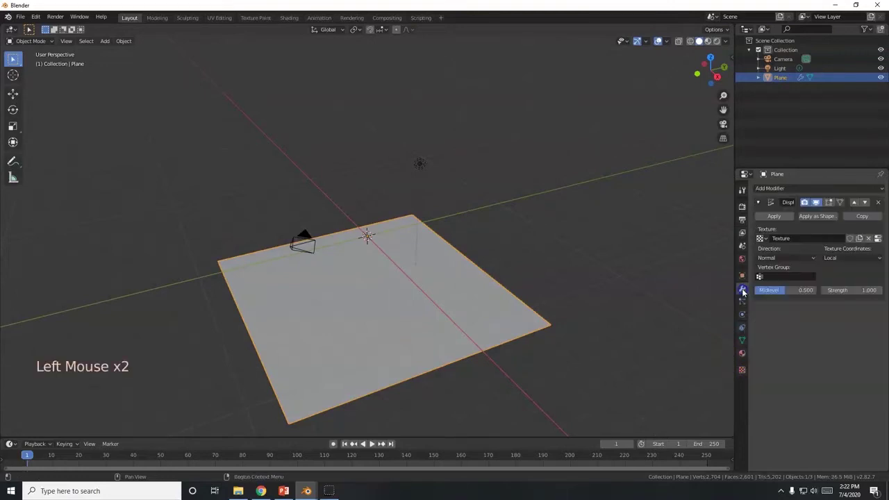
pyautogui.click(878, 240)
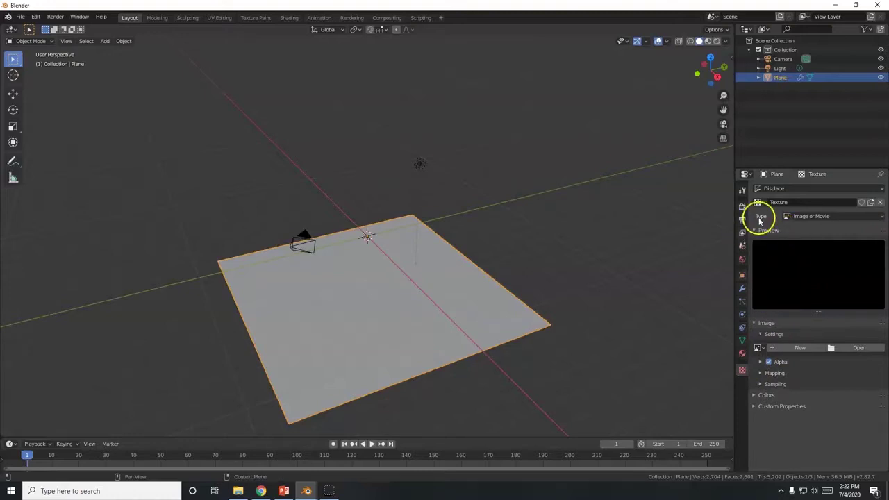
# - Set the displacement texture's type to Clouds and view the displaced mesh from several angles
pyautogui.click(827, 218)
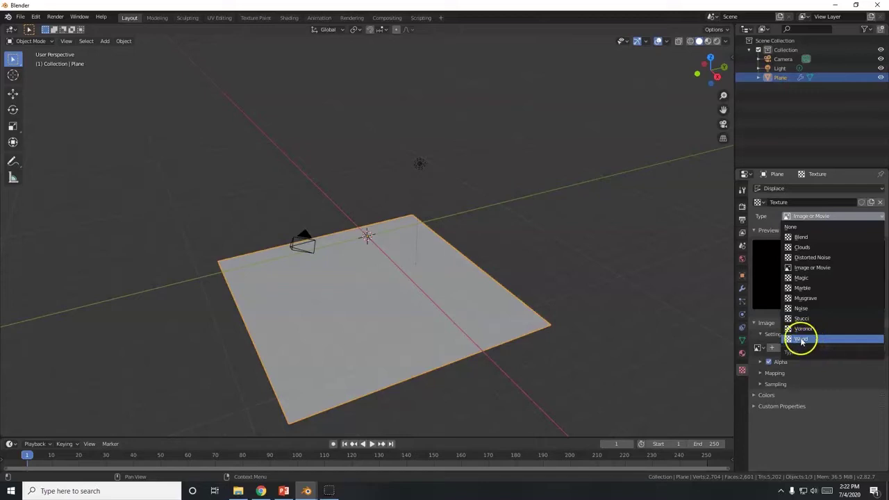
pyautogui.click(609, 367)
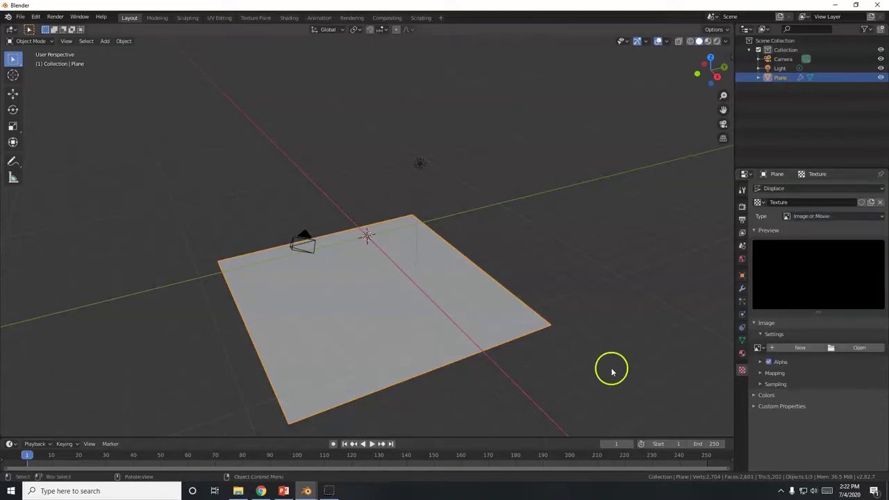
pyautogui.click(415, 312)
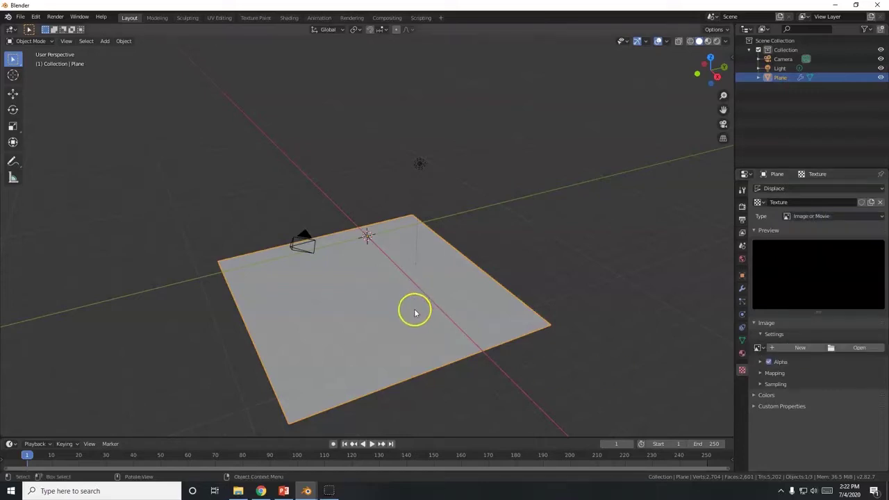
pyautogui.click(813, 216)
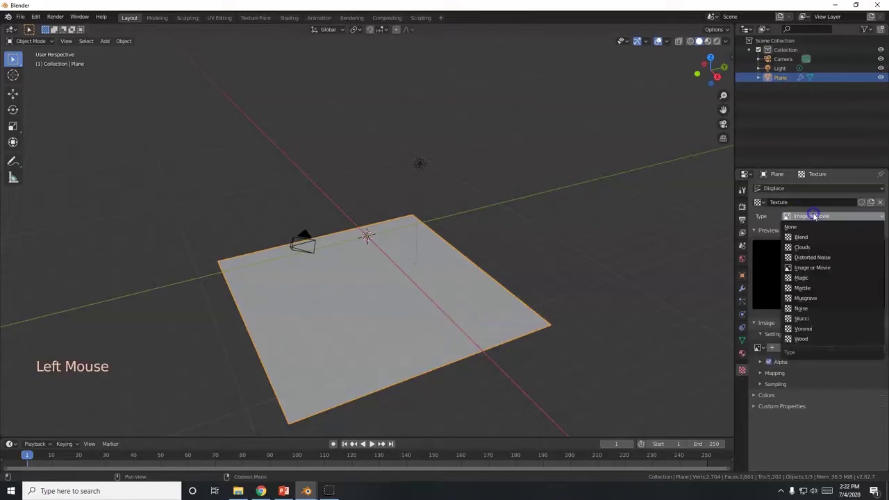
pyautogui.click(807, 286)
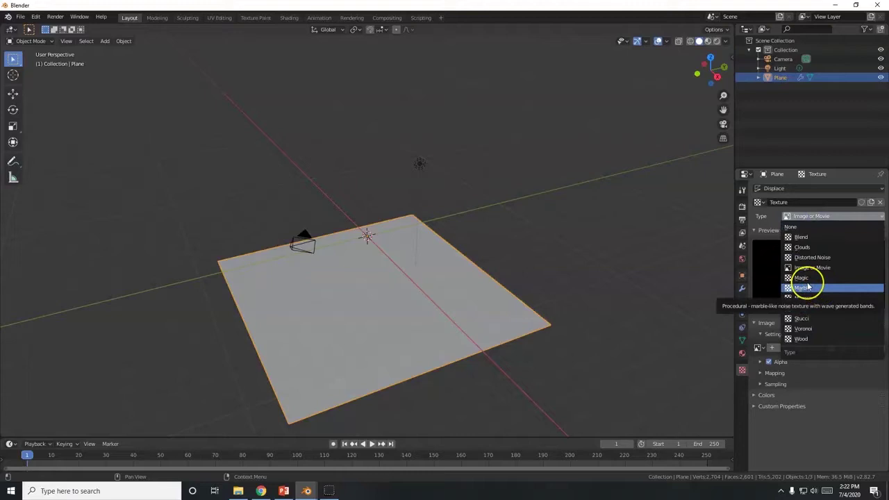
pyautogui.click(805, 247)
pyautogui.moveTo(513, 305)
pyautogui.mouseDown(button='middle')
pyautogui.moveTo(489, 312)
pyautogui.moveTo(499, 311)
pyautogui.mouseUp(button='middle')
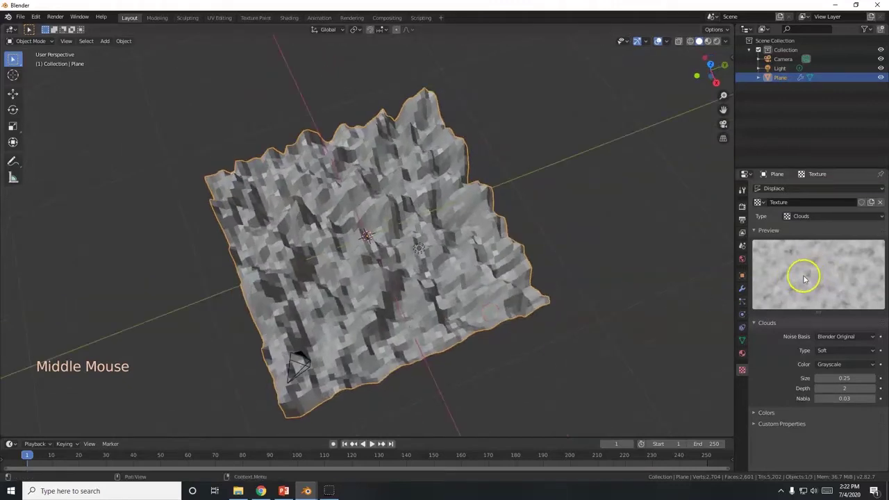
pyautogui.moveTo(587, 312); pyautogui.dragTo(564, 294, button='middle')
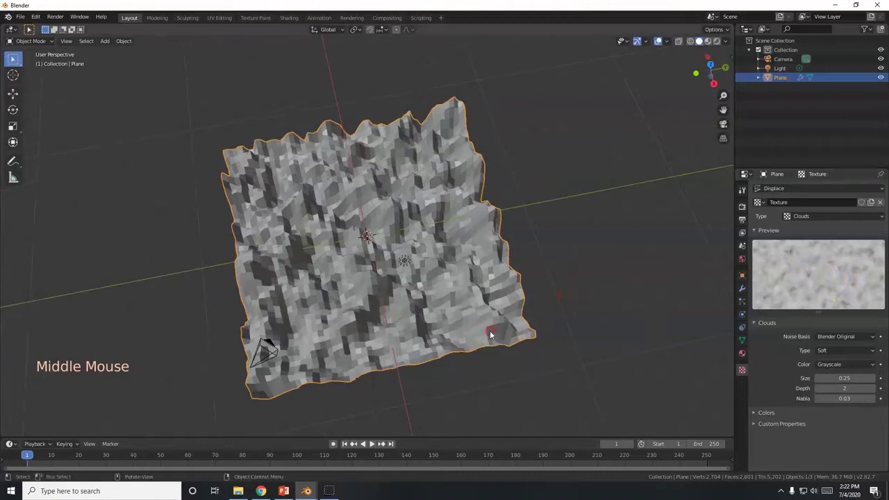
pyautogui.moveTo(487, 329); pyautogui.dragTo(476, 302, button='middle')
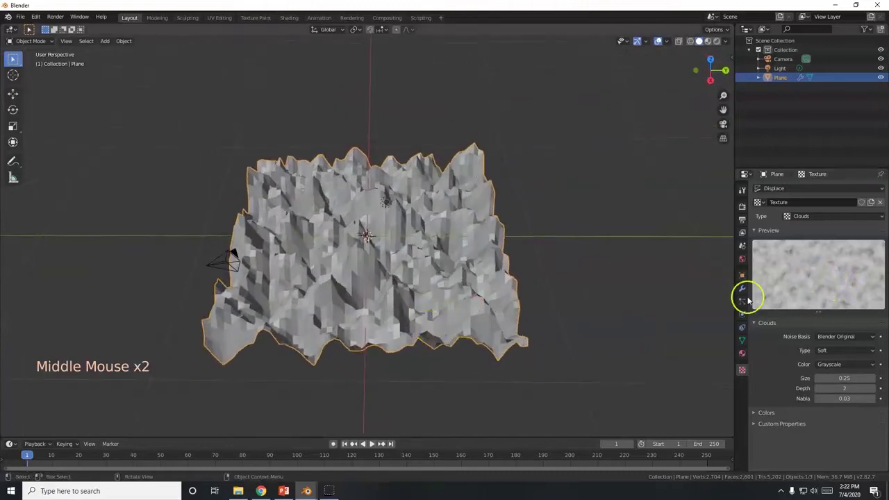
# - Try the Wood and Voronoi types for the displacement texture, and return the type to Clouds
pyautogui.click(807, 216)
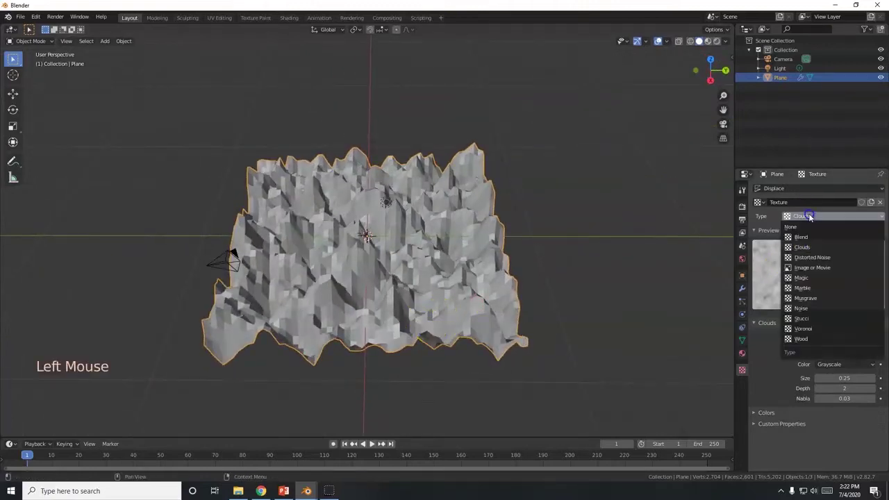
pyautogui.click(805, 338)
pyautogui.moveTo(506, 341)
pyautogui.mouseDown(button='middle')
pyautogui.moveTo(586, 319)
pyautogui.moveTo(392, 290)
pyautogui.moveTo(407, 258)
pyautogui.moveTo(382, 252)
pyautogui.moveTo(430, 249)
pyautogui.mouseUp(button='middle')
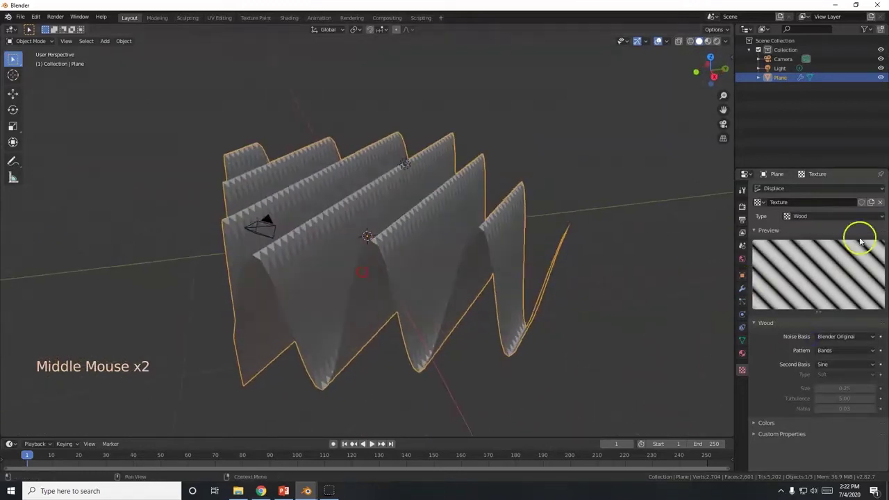
pyautogui.click(858, 215)
pyautogui.click(815, 326)
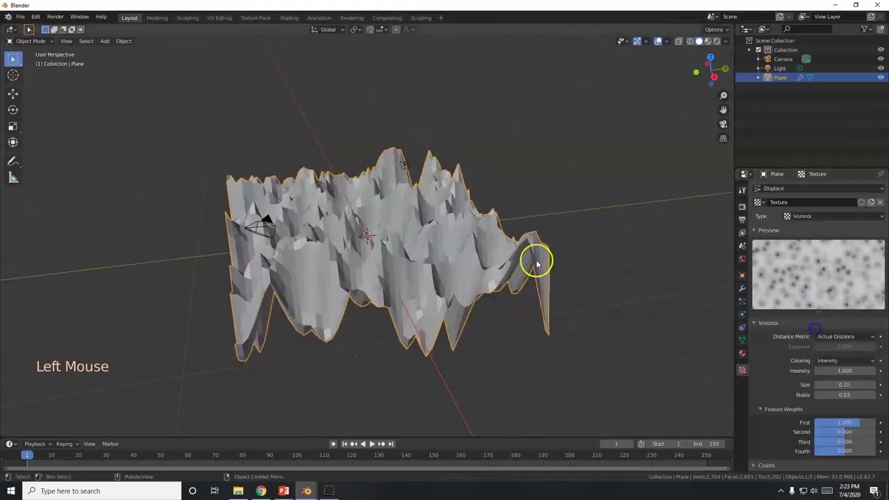
pyautogui.moveTo(536, 264); pyautogui.dragTo(566, 305, button='middle')
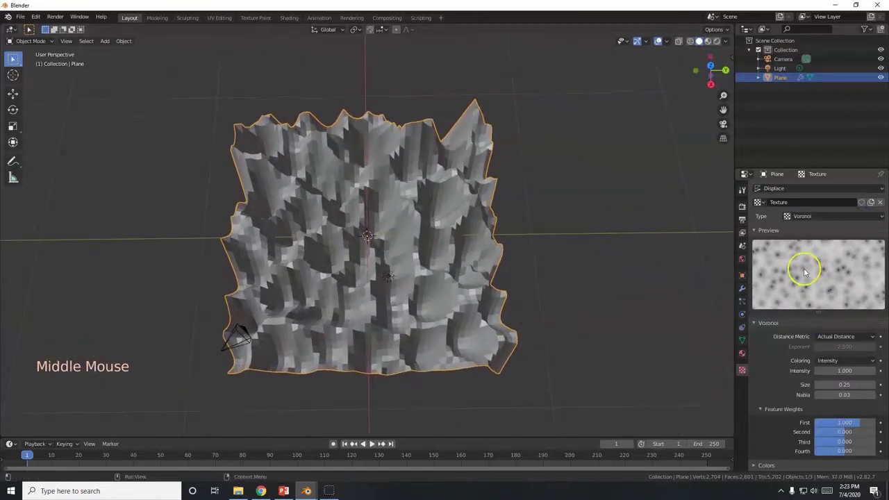
pyautogui.moveTo(452, 301)
pyautogui.mouseDown(button='middle')
pyautogui.moveTo(433, 313)
pyautogui.moveTo(416, 277)
pyautogui.moveTo(438, 271)
pyautogui.moveTo(468, 303)
pyautogui.mouseUp(button='middle')
pyautogui.click(807, 217)
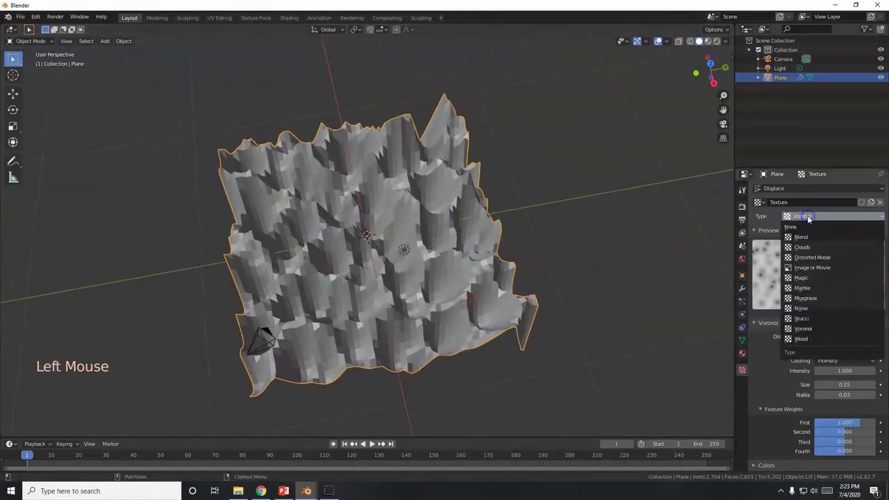
pyautogui.click(810, 241)
pyautogui.moveTo(500, 264); pyautogui.dragTo(522, 250, button='middle')
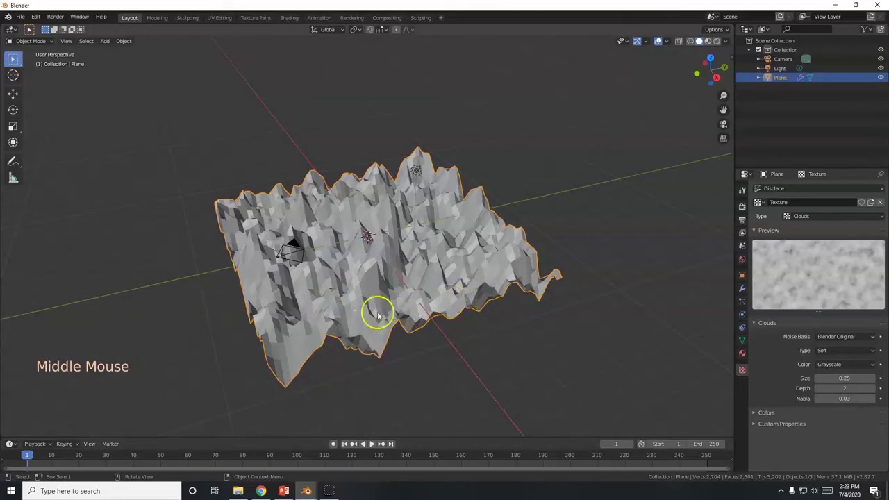
# - Apply Shade Smooth to the displaced plane and inspect its surface from several angles
pyautogui.rightClick(365, 275)
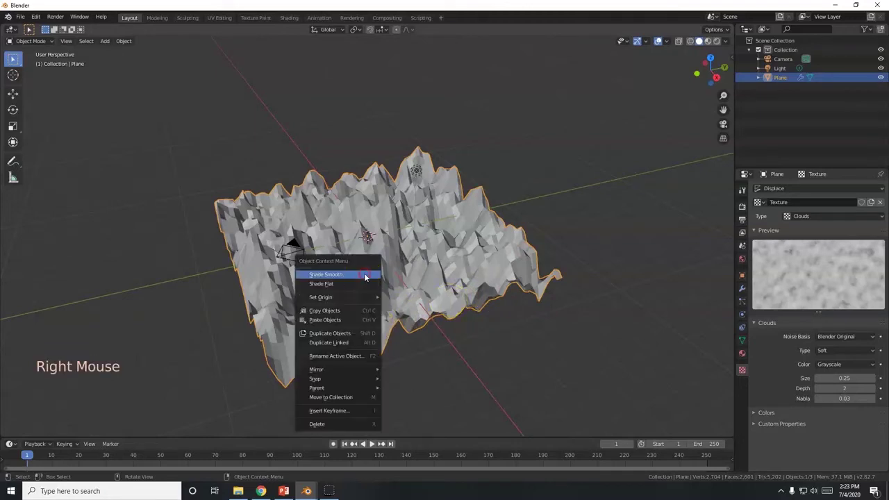
pyautogui.click(362, 275)
pyautogui.moveTo(383, 290)
pyautogui.mouseDown(button='middle')
pyautogui.moveTo(401, 323)
pyautogui.moveTo(336, 289)
pyautogui.mouseUp(button='middle')
pyautogui.scroll(2, 444, 268)
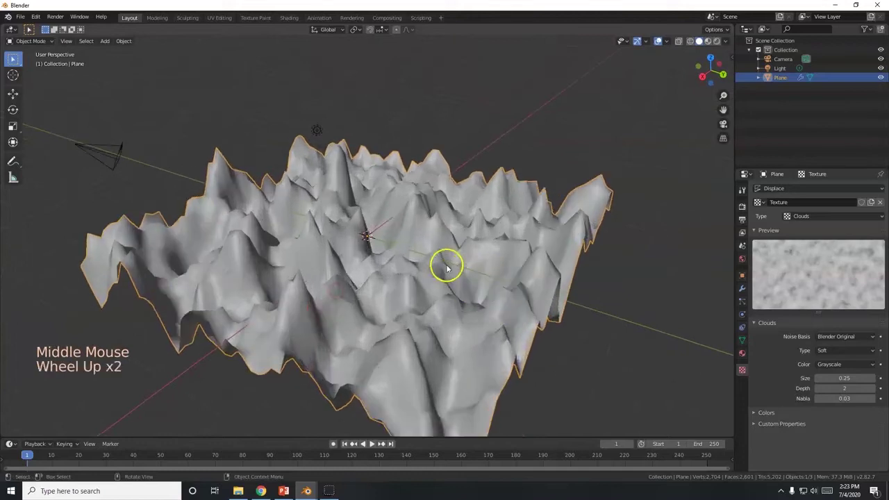
pyautogui.moveTo(444, 267); pyautogui.dragTo(397, 232, button='middle')
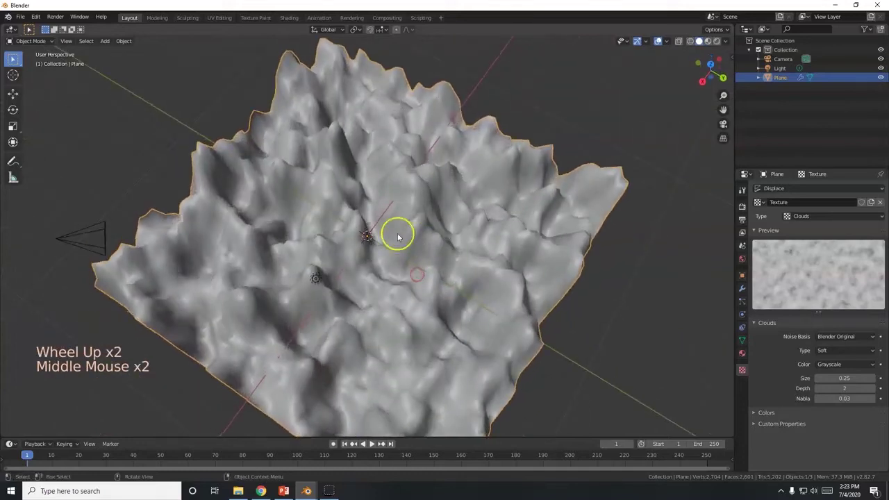
pyautogui.moveTo(244, 257); pyautogui.dragTo(281, 255, button='middle')
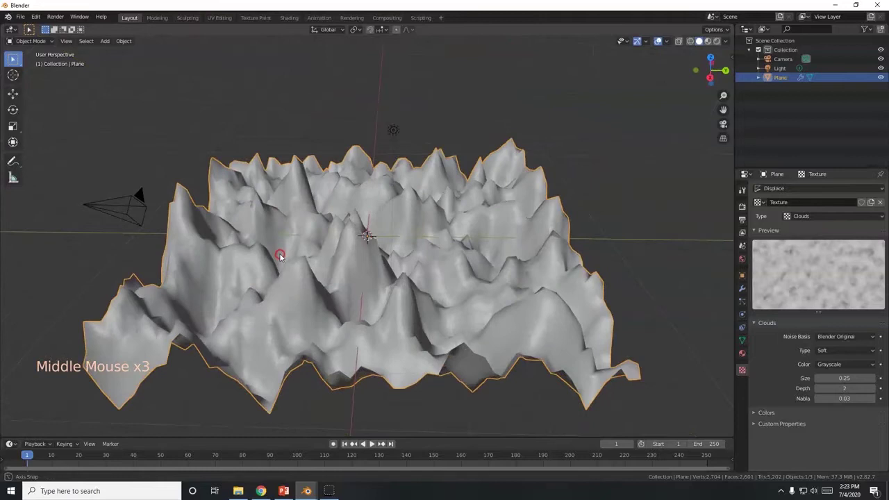
# - Subdivide the whole plane once more with 1 cut in Edit Mode, and return to Object Mode
pyautogui.press('Tab')
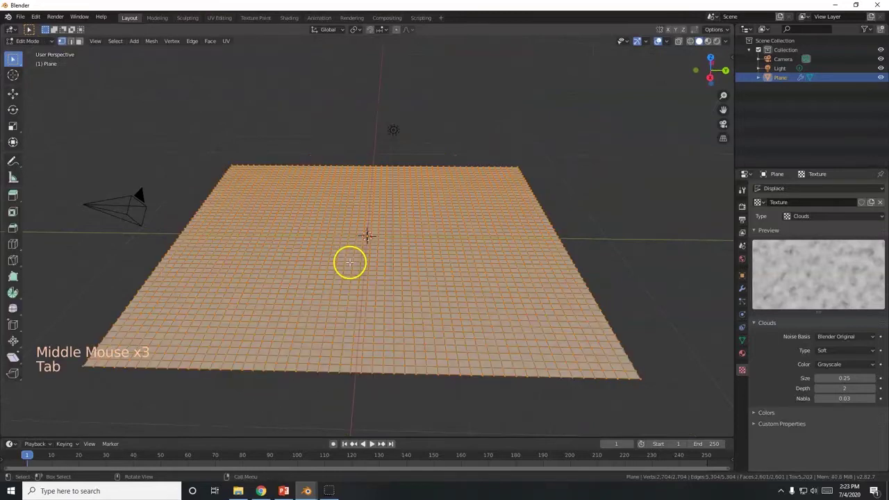
pyautogui.rightClick(275, 301)
pyautogui.click(256, 250)
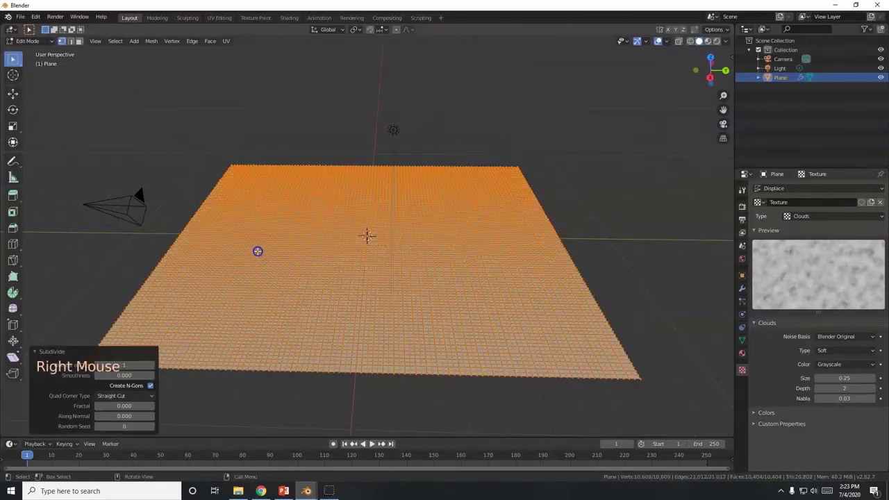
pyautogui.moveTo(299, 267); pyautogui.dragTo(372, 327, button='middle')
pyautogui.press('Tab')
# - Consult the PowerPoint handout's slide on baking sound to F-Curves, and return to Blender
pyautogui.hotkey('alt', 'Tab')
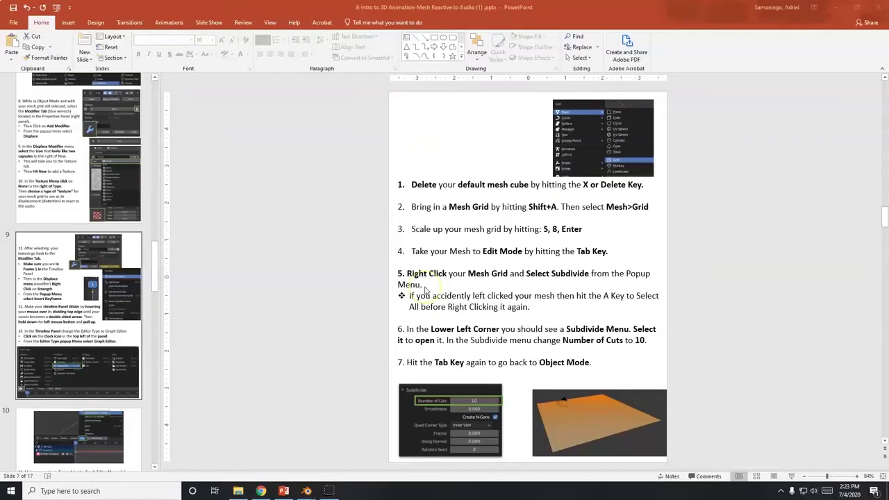
pyautogui.scroll(-3, 92, 254)
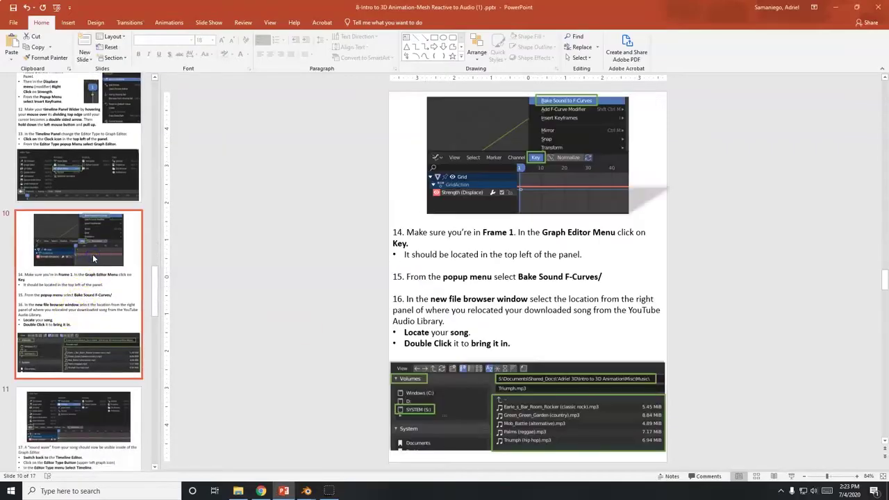
pyautogui.hotkey('alt', 'Tab')
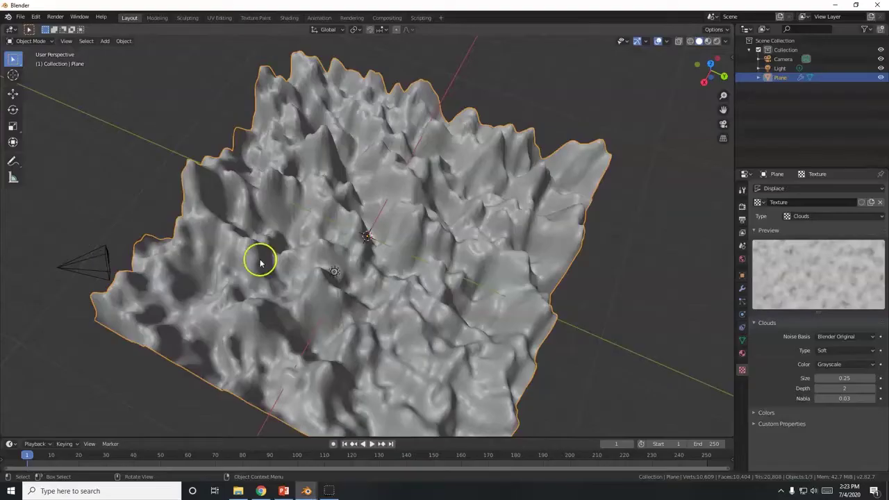
# - Switch to Chrome and open the YouTube Audio Library's free music page
pyautogui.click(261, 490)
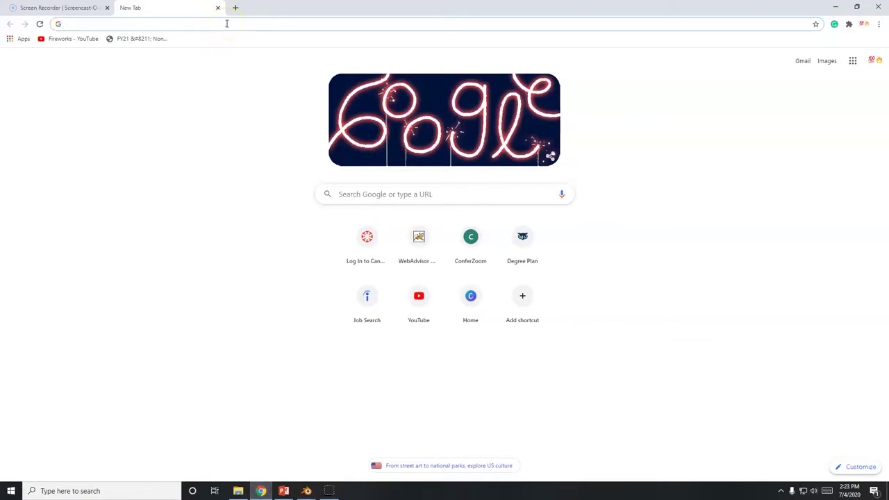
pyautogui.write('you')
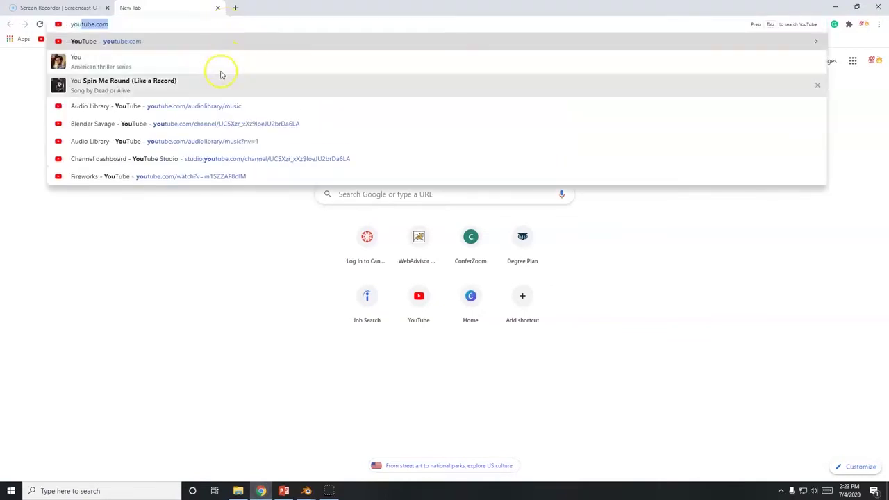
pyautogui.click(218, 109)
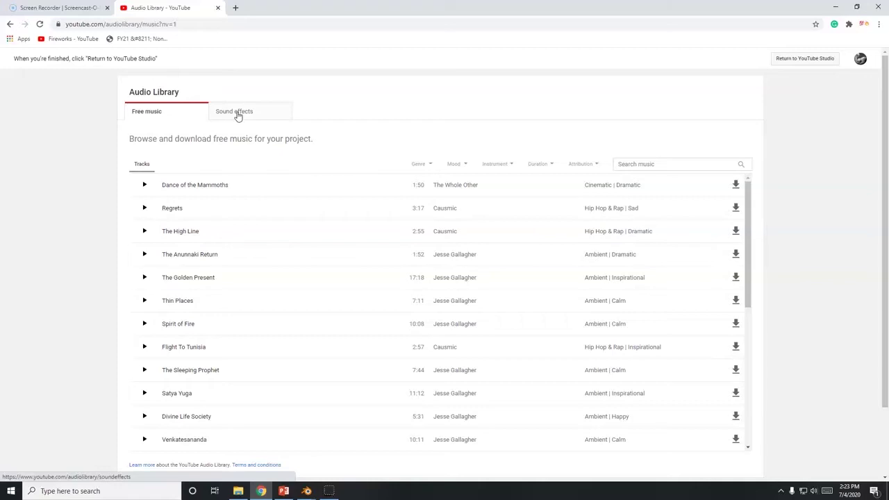
# - Look through the genre choices and the free music list, and preview the track Regrets
pyautogui.click(420, 165)
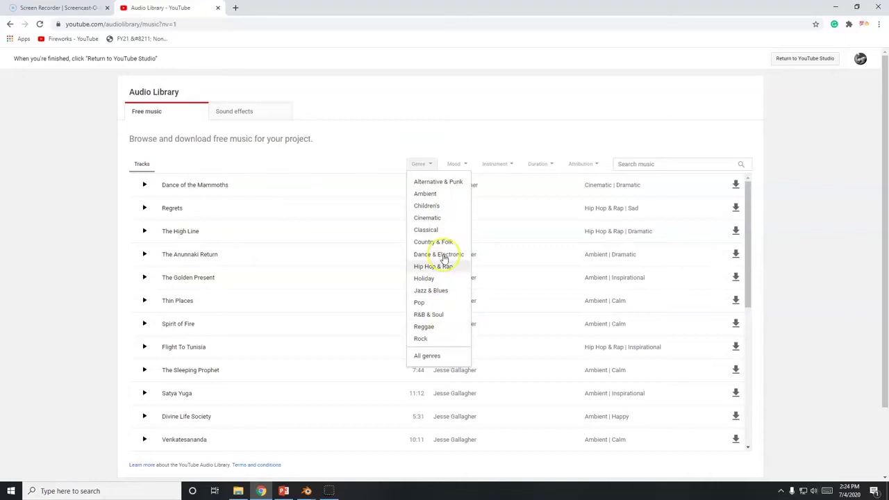
pyautogui.click(365, 139)
pyautogui.scroll(-3, 329, 288)
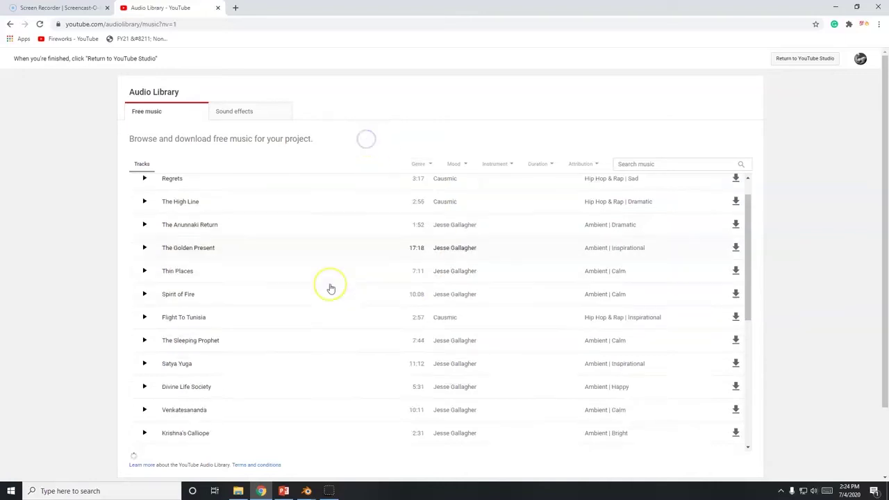
pyautogui.scroll(-3, 329, 288)
pyautogui.scroll(6, 329, 287)
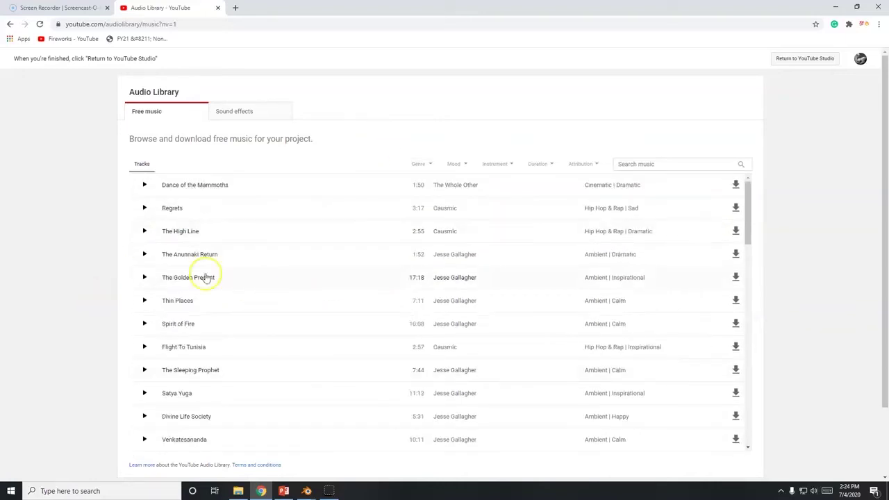
pyautogui.click(144, 208)
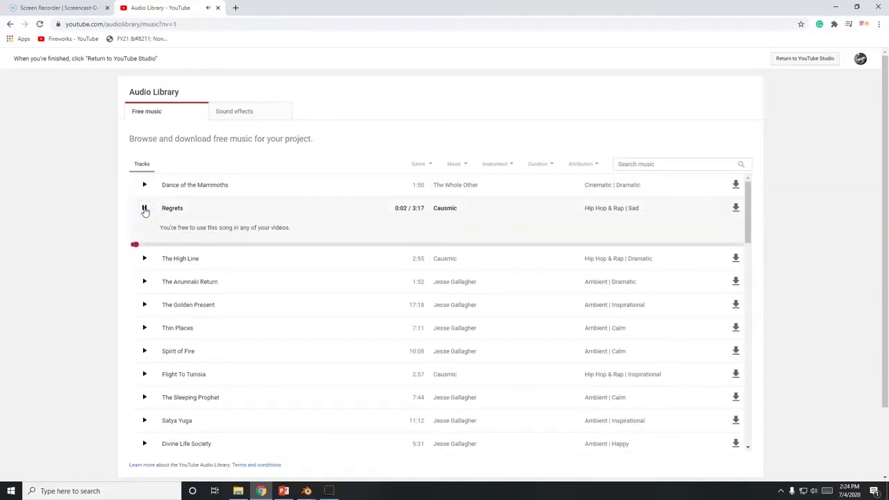
pyautogui.click(145, 209)
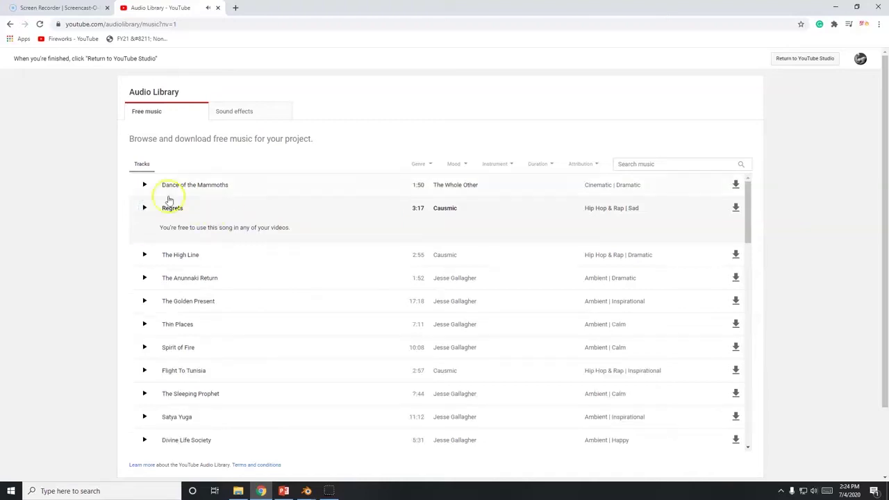
# - Examine the mood, instrument, duration and attribution filter choices for the free music without applying any
pyautogui.click(458, 167)
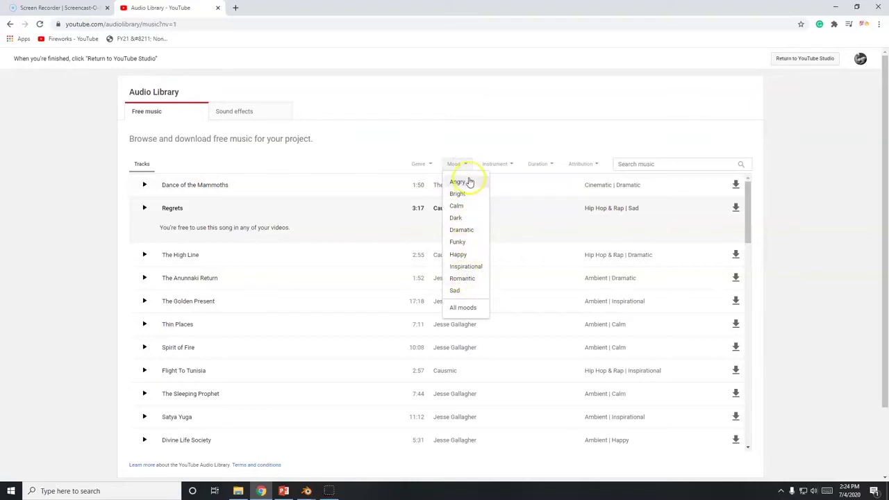
pyautogui.click(502, 164)
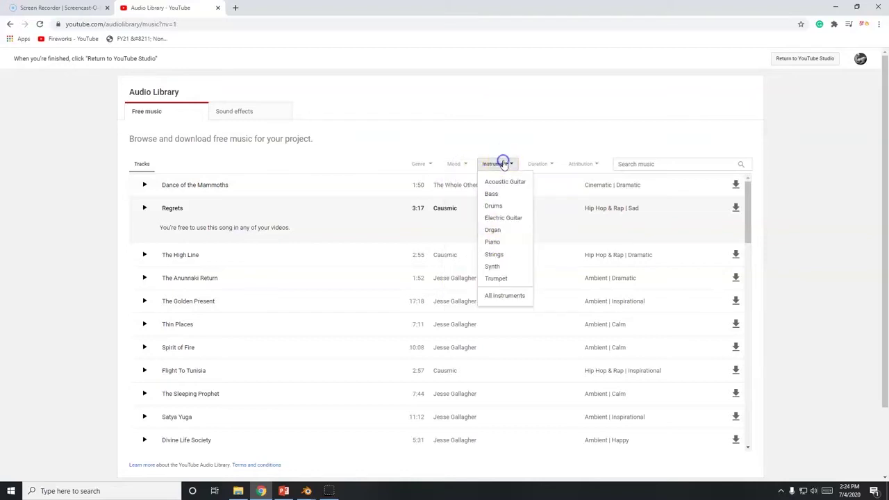
pyautogui.click(540, 164)
pyautogui.click(592, 165)
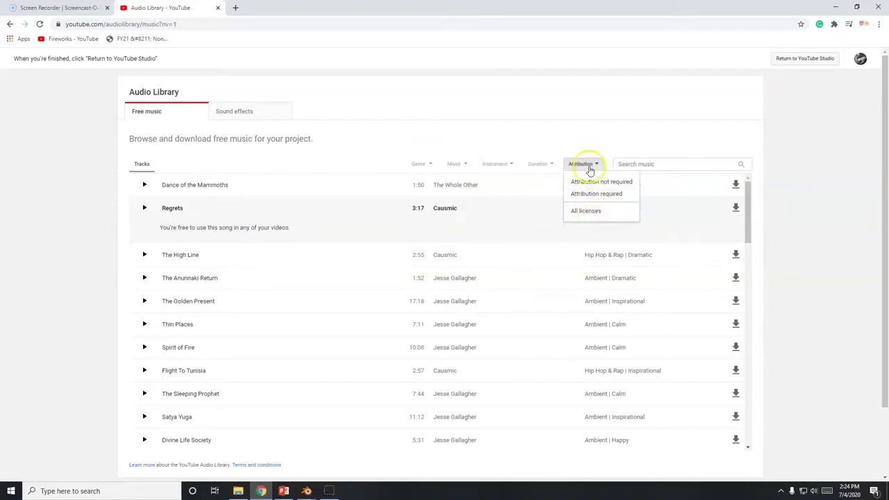
pyautogui.click(587, 131)
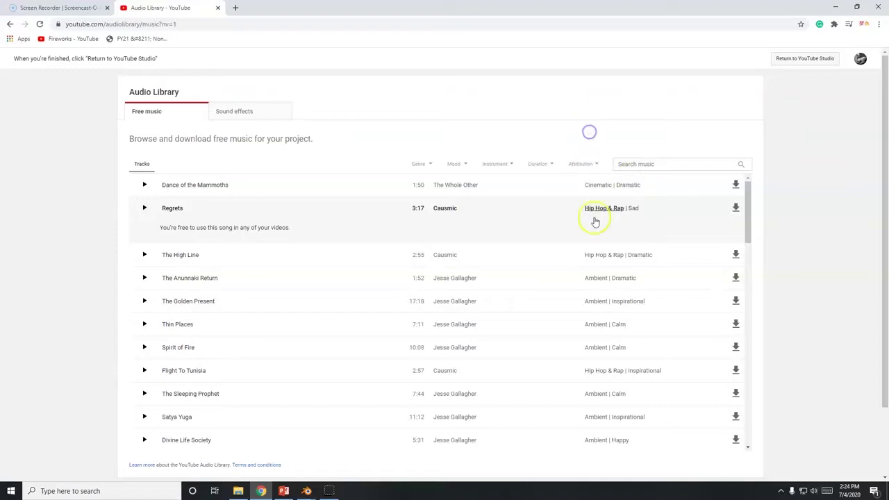
# - Download the track Regrets from the Audio Library and browse the rest of the list
pyautogui.click(736, 207)
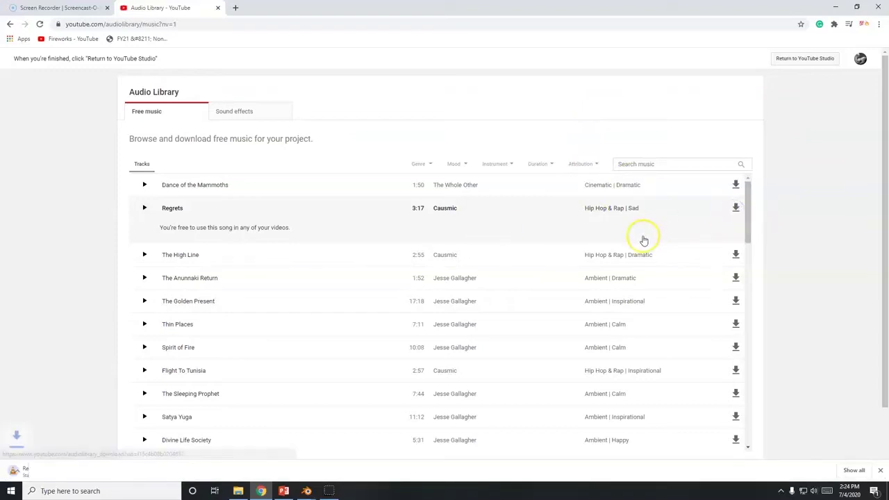
pyautogui.click(686, 164)
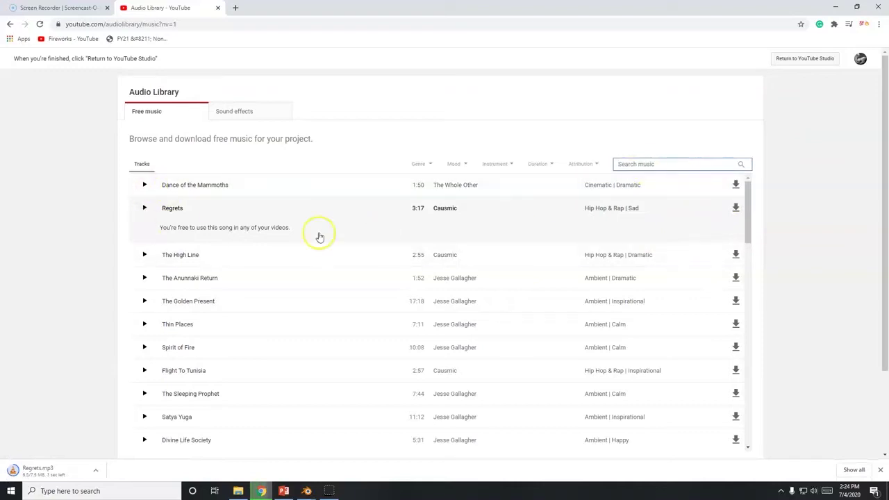
pyautogui.scroll(-3, 304, 264)
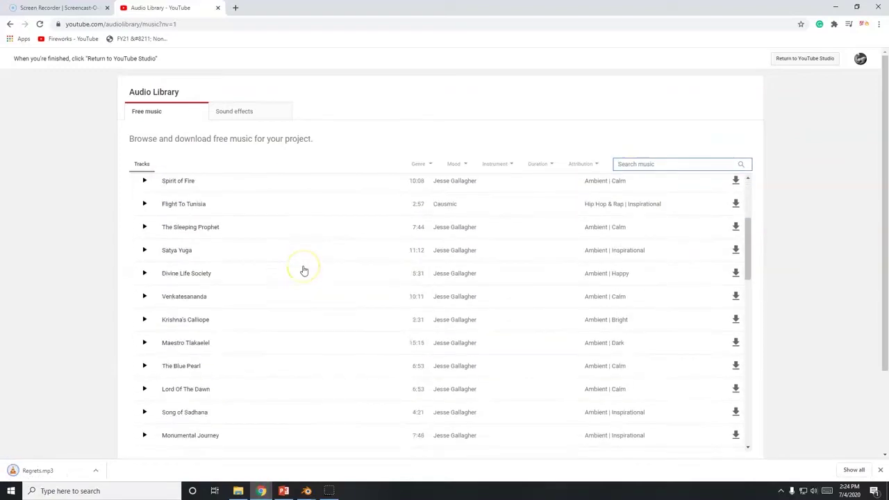
pyautogui.scroll(3, 303, 269)
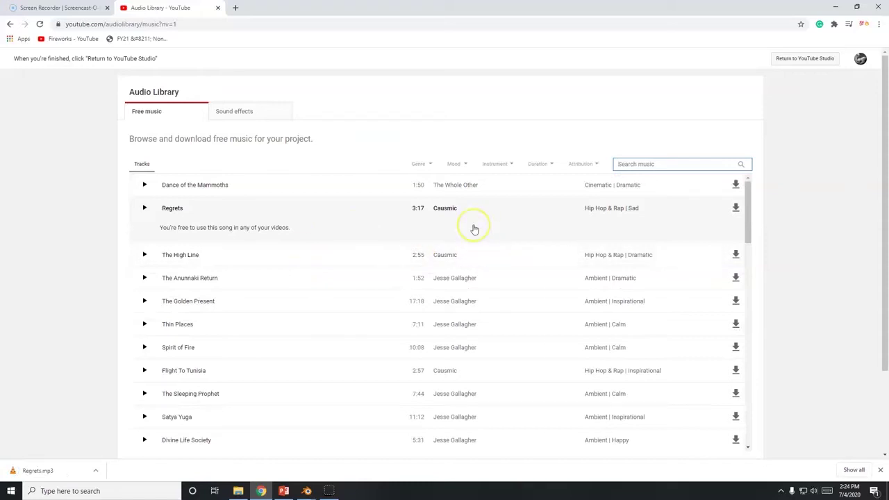
# - Filter the music to Attribution required and examine the credit text that the track Guess Who needs
pyautogui.click(580, 163)
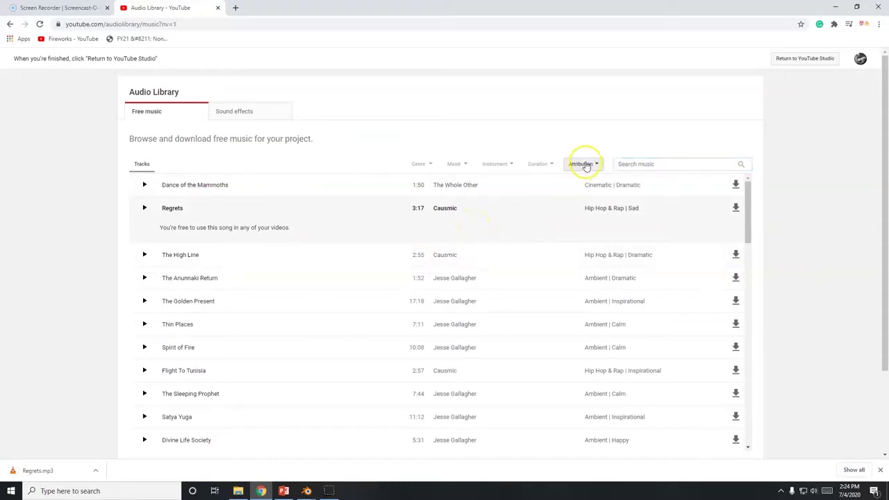
pyautogui.click(584, 195)
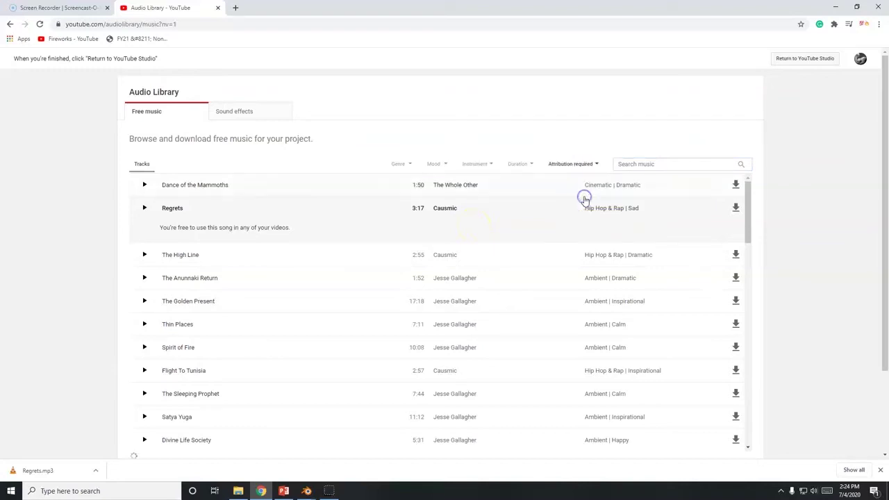
pyautogui.click(188, 186)
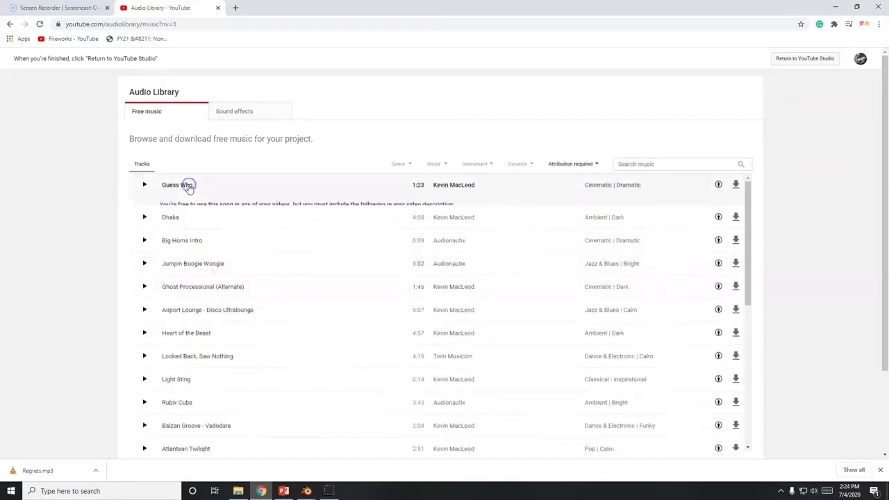
pyautogui.click(191, 237)
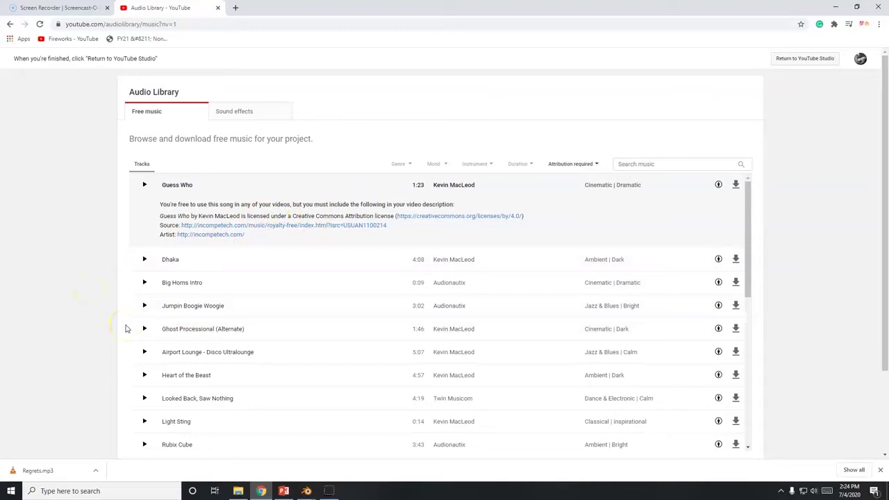
pyautogui.moveTo(277, 237); pyautogui.dragTo(159, 209)
pyautogui.click(77, 247)
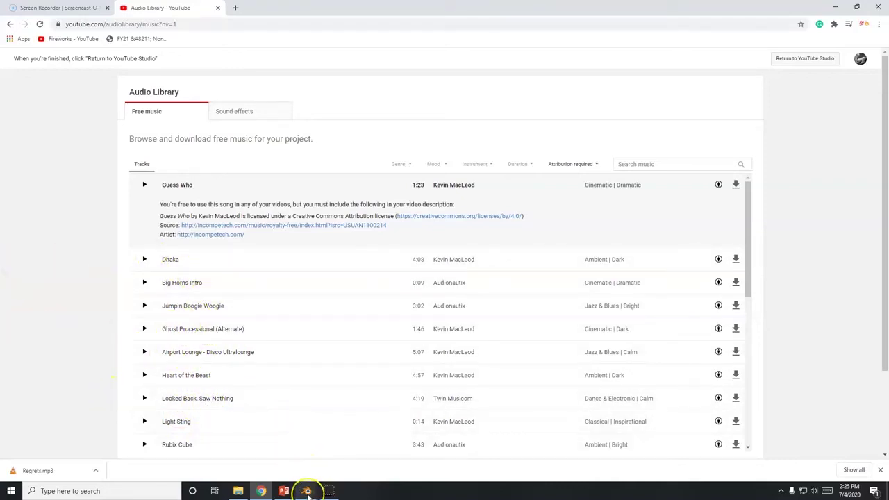
# - Switch back to Blender, make the timeline area taller and change it to the Graph Editor
pyautogui.moveTo(307, 491)
pyautogui.click(347, 452)
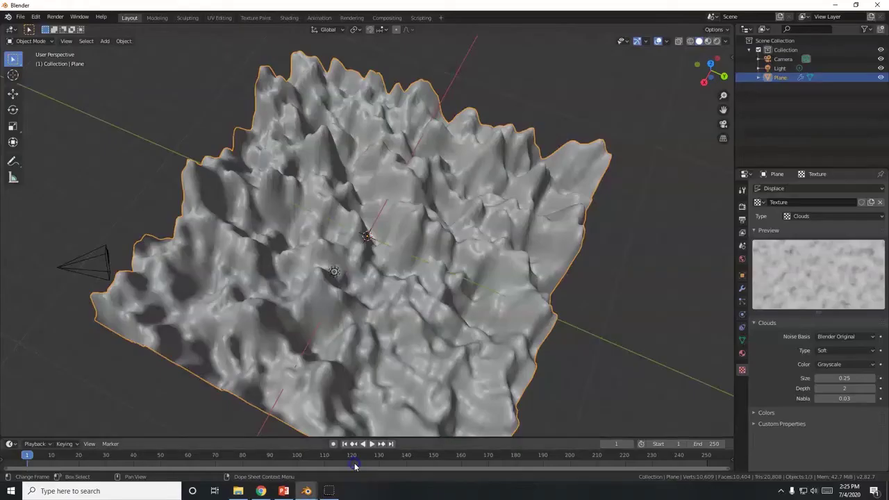
pyautogui.click(300, 445)
pyautogui.moveTo(303, 436); pyautogui.dragTo(287, 347)
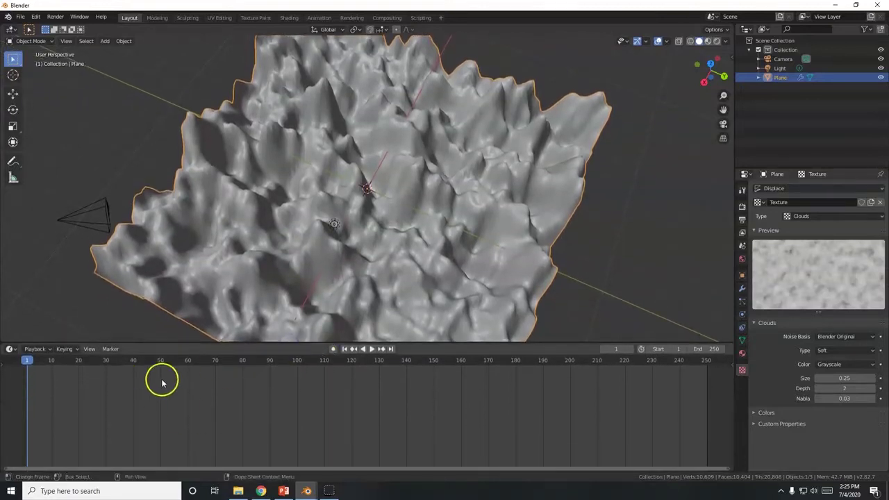
pyautogui.click(11, 349)
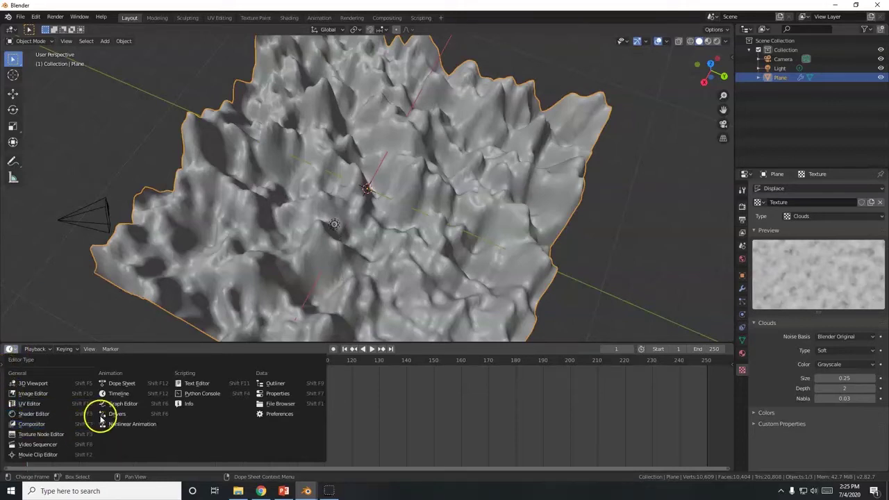
pyautogui.click(120, 422)
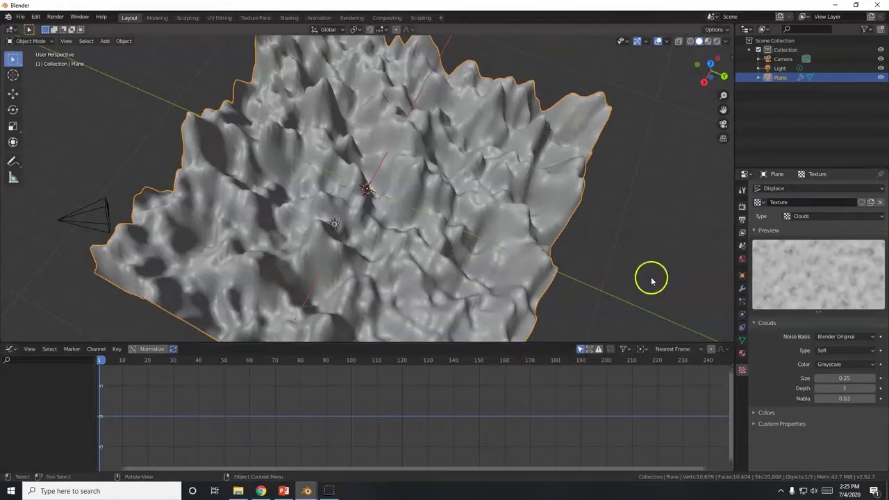
# - Insert a keyframe on the Displace modifier's Strength at frame 1
pyautogui.click(741, 289)
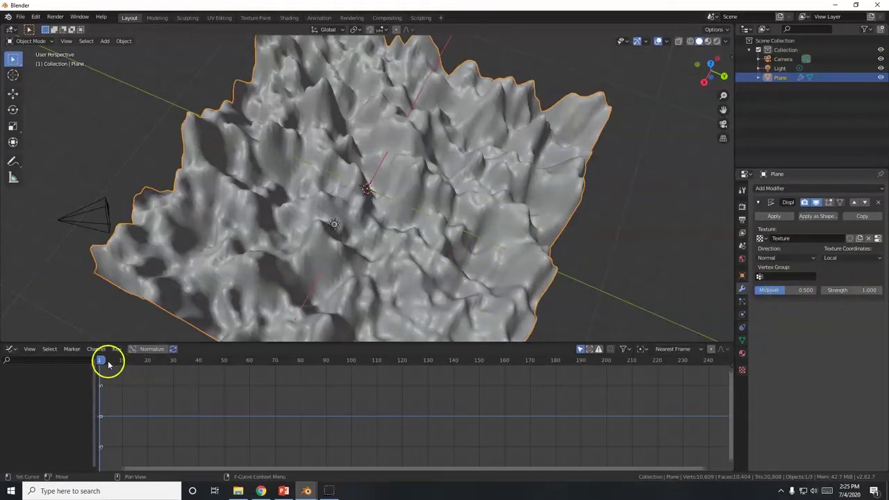
pyautogui.moveTo(108, 364)
pyautogui.mouseDown()
pyautogui.moveTo(135, 361)
pyautogui.moveTo(102, 363)
pyautogui.mouseUp()
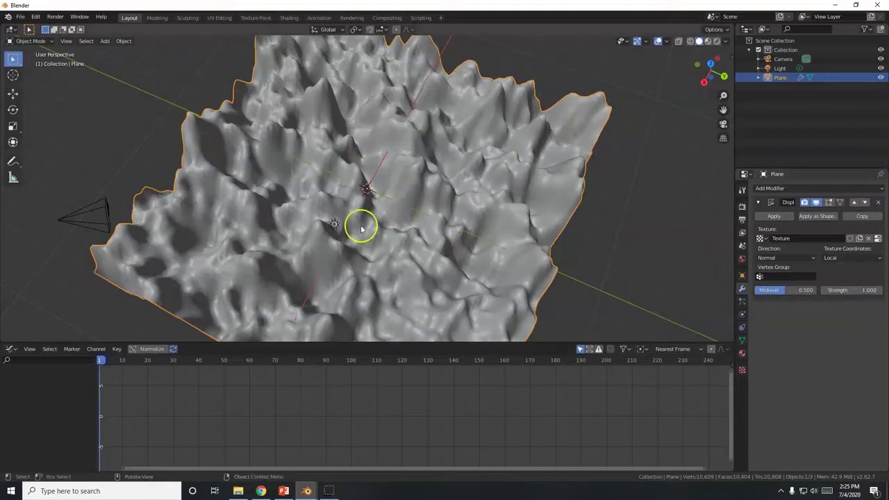
pyautogui.rightClick(838, 290)
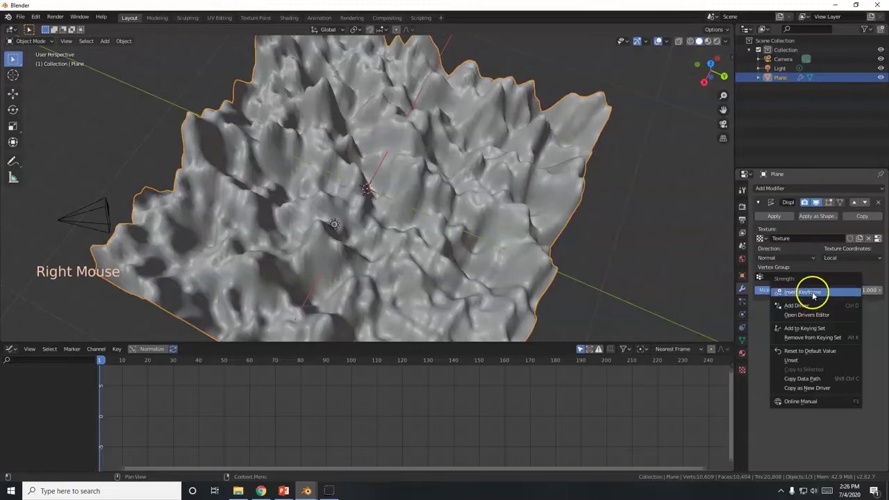
pyautogui.click(812, 291)
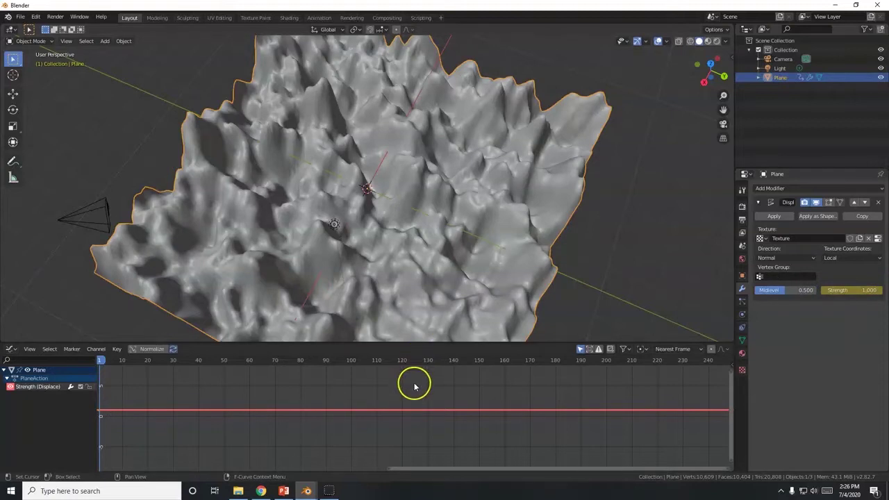
# - Play the animation briefly to check the Strength curve, and return the playhead to frame 1
pyautogui.press('space')
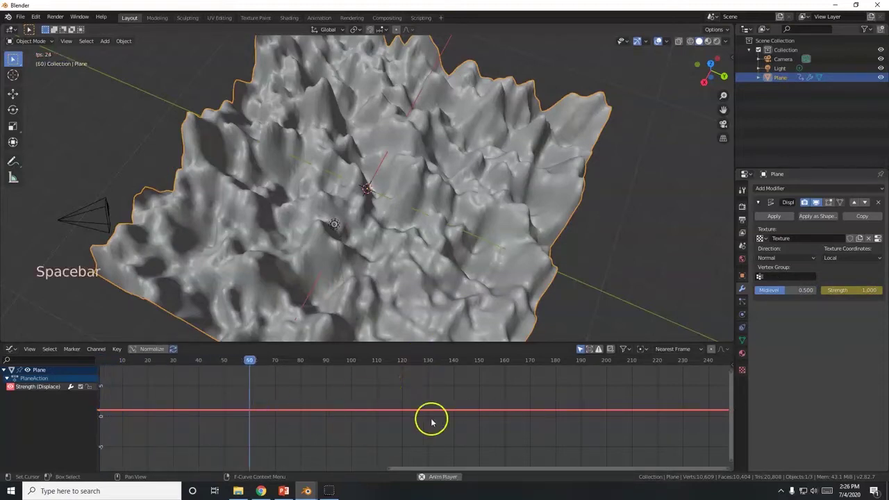
pyautogui.press('space')
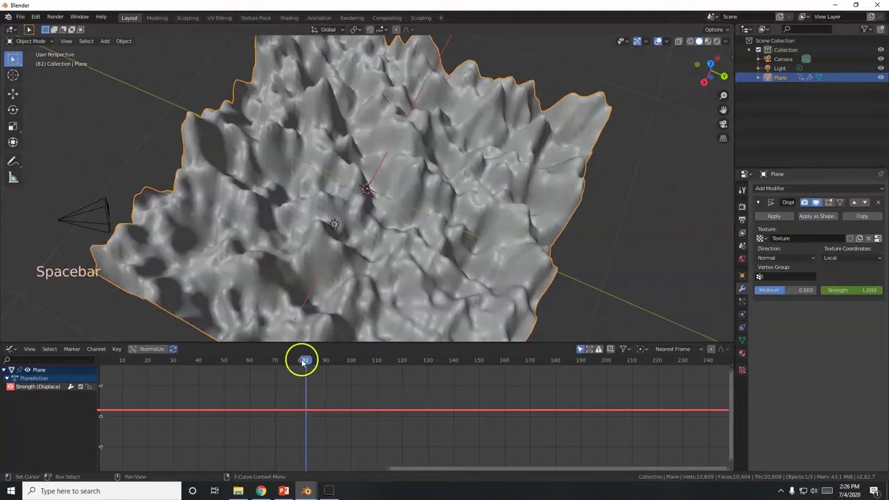
pyautogui.moveTo(306, 360); pyautogui.dragTo(99, 360)
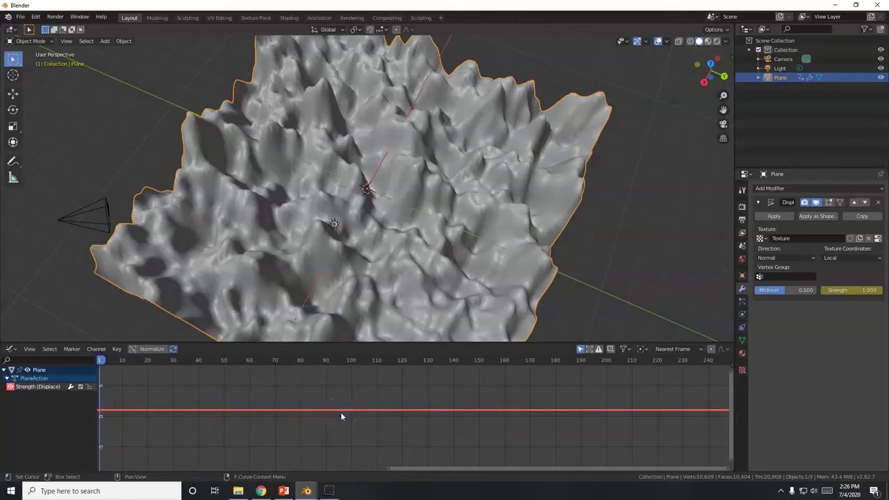
# - With the playhead at frame 1, open the Bake Sound to F-Curves file browser for the Displace Strength curve
pyautogui.click(103, 368)
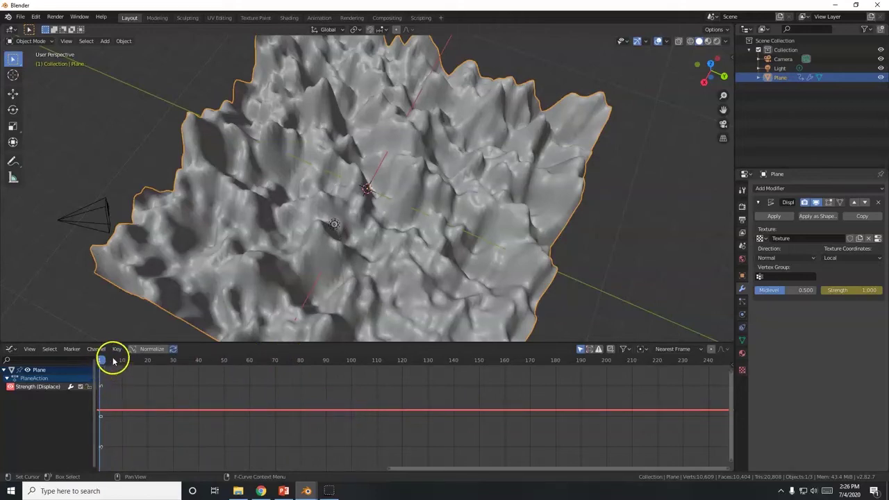
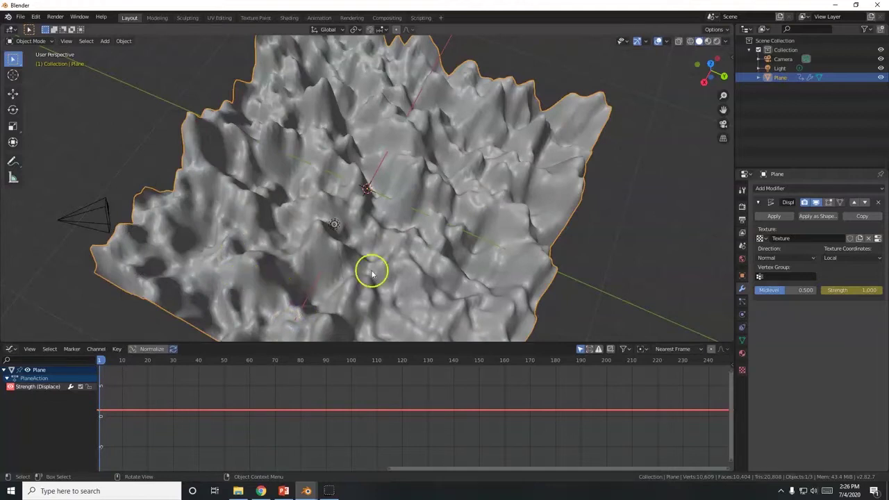
pyautogui.click(117, 349)
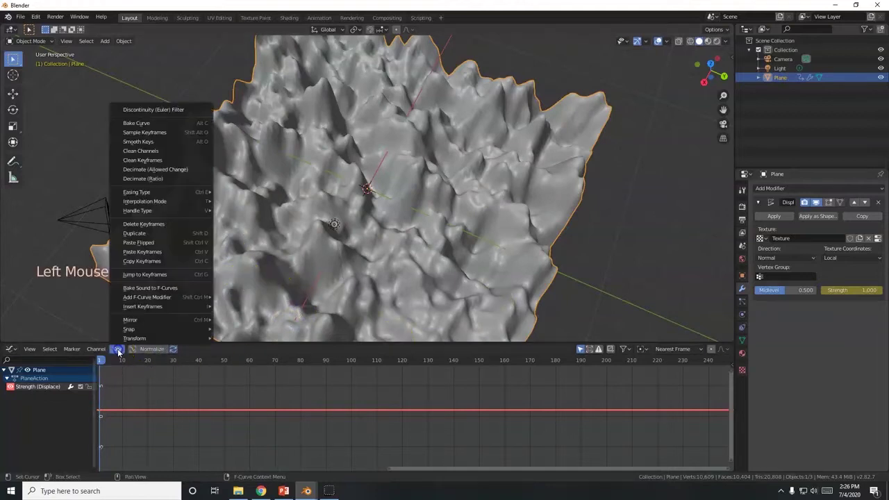
pyautogui.click(164, 289)
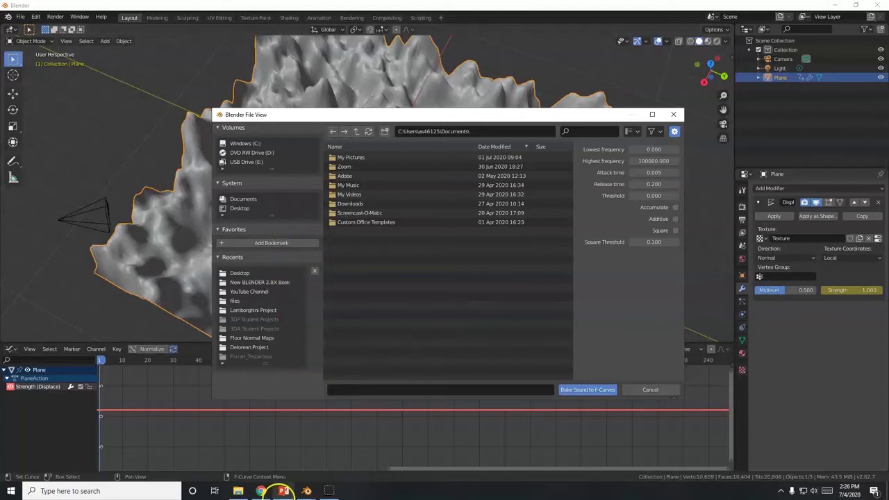
# - Switch to Chrome, shrink its window, and minimise the Blender and PowerPoint windows to reveal the desktop
pyautogui.click(260, 491)
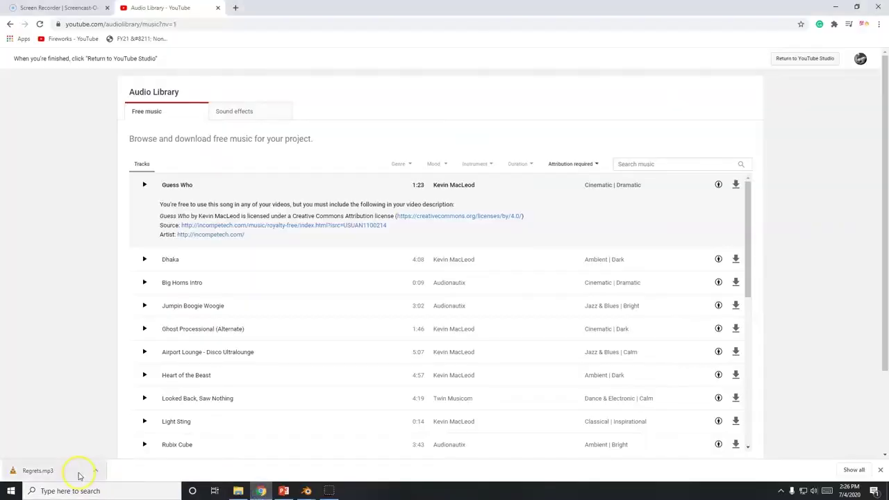
pyautogui.click(856, 6)
pyautogui.click(476, 5)
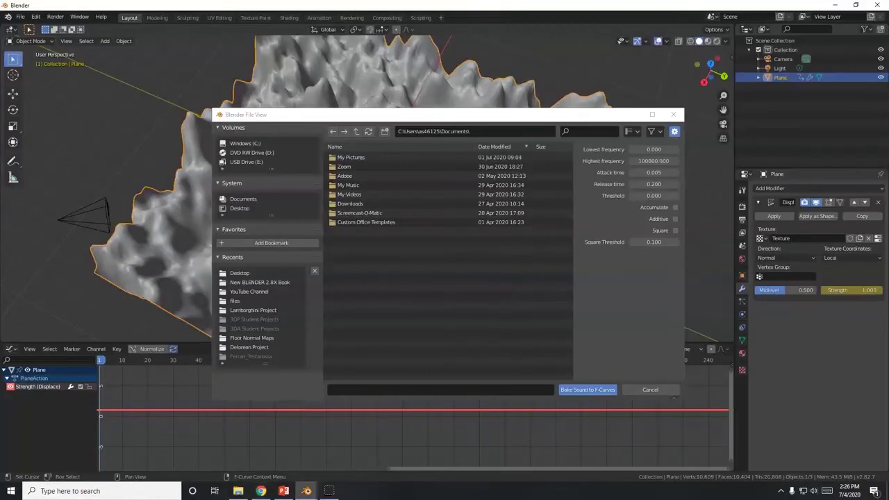
pyautogui.click(837, 5)
pyautogui.click(479, 7)
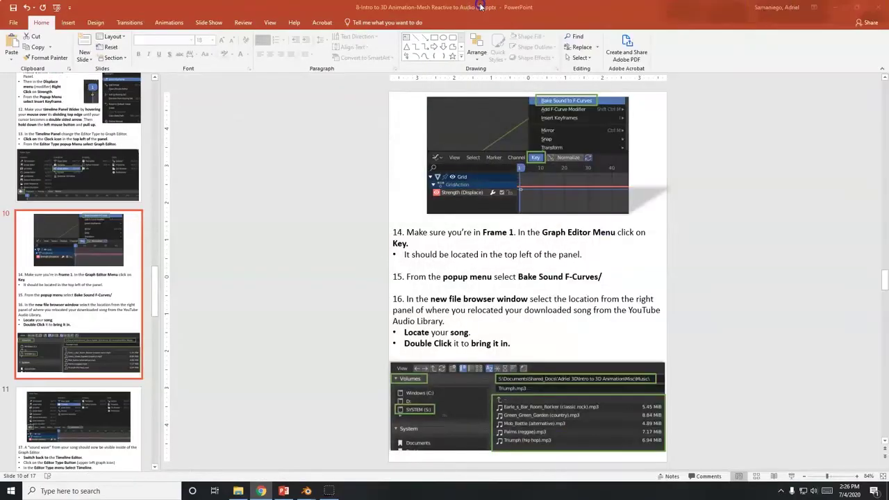
pyautogui.click(832, 8)
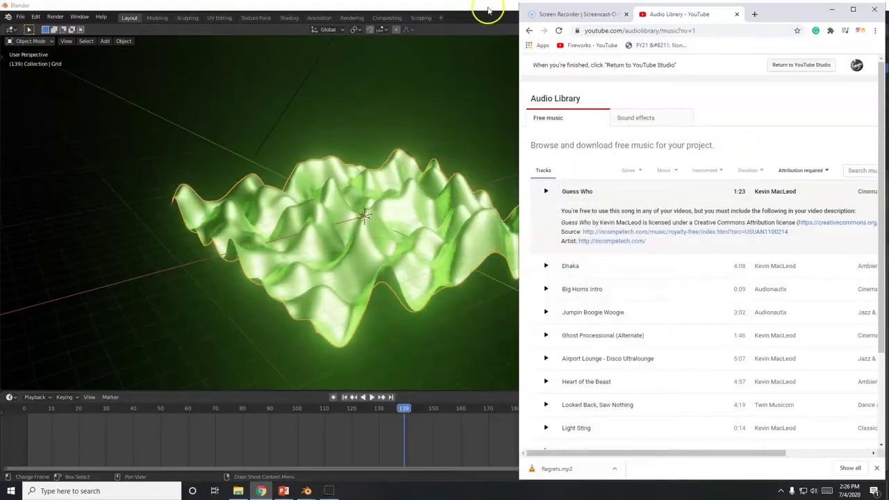
pyautogui.click(488, 10)
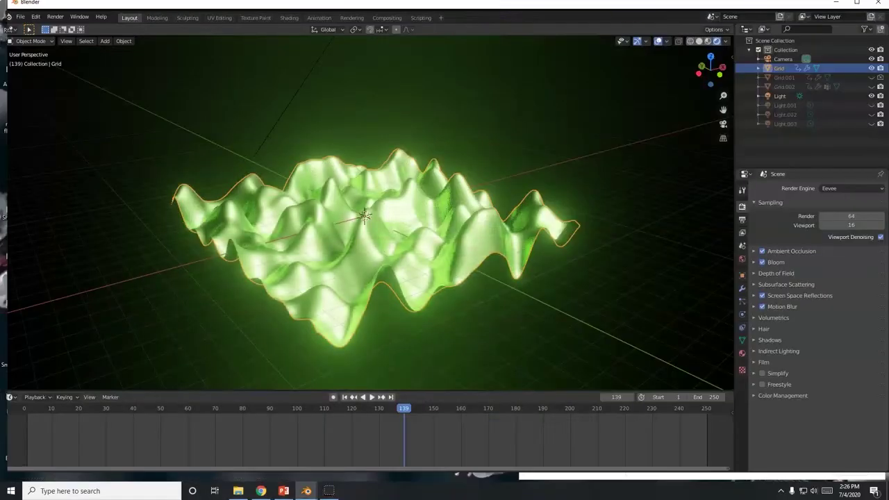
pyautogui.click(838, 5)
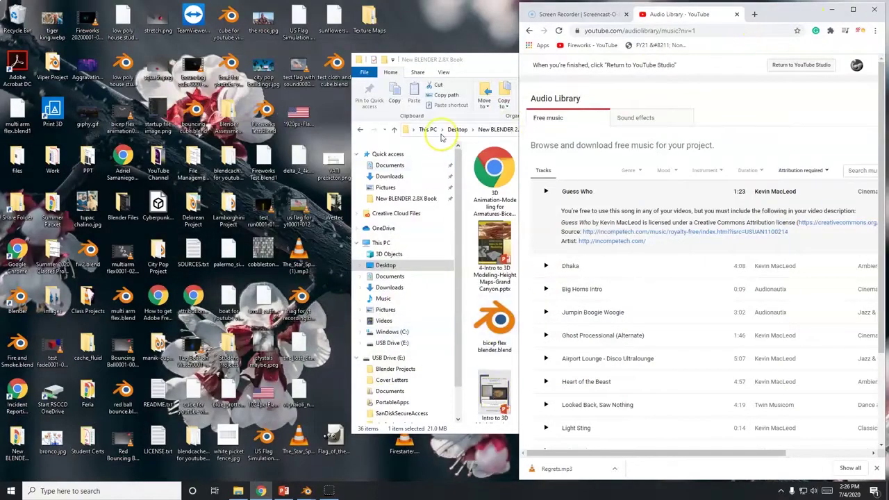
# - Copy the downloaded Regrets.mp3 from the browser to the desktop, and maximise the browser window
pyautogui.moveTo(445, 60); pyautogui.dragTo(526, 37)
pyautogui.click(602, 14)
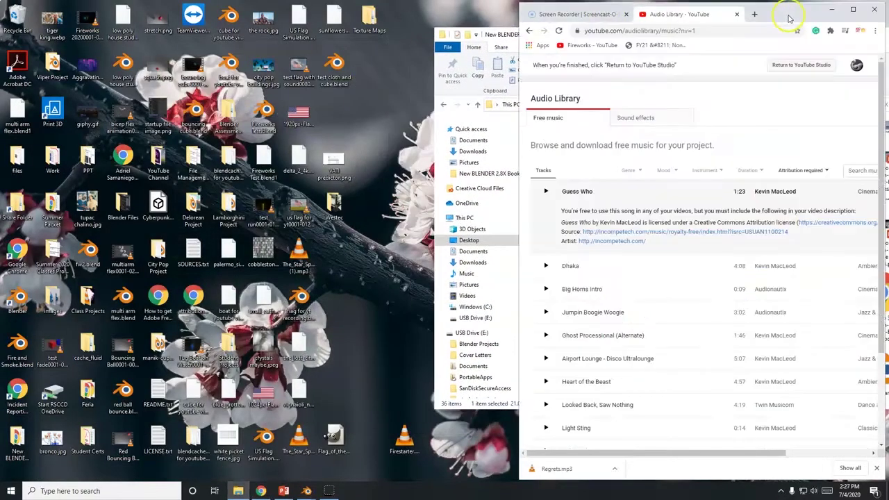
pyautogui.moveTo(575, 470); pyautogui.dragTo(370, 379)
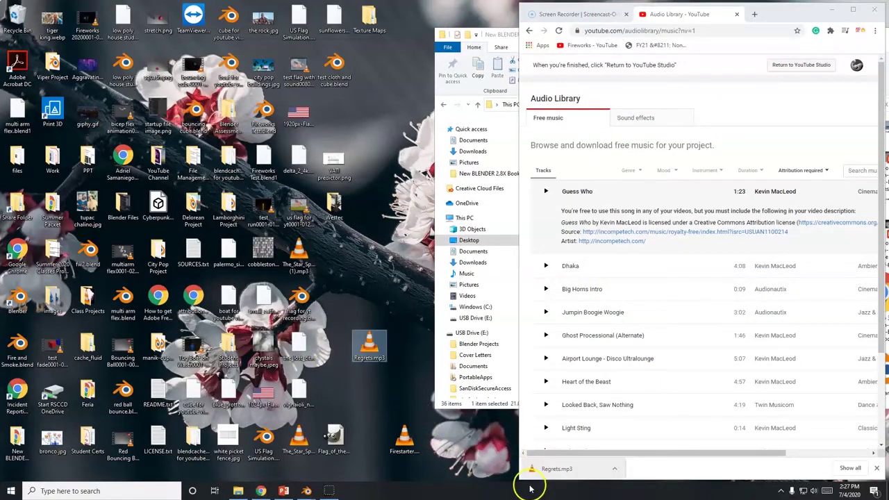
pyautogui.click(853, 9)
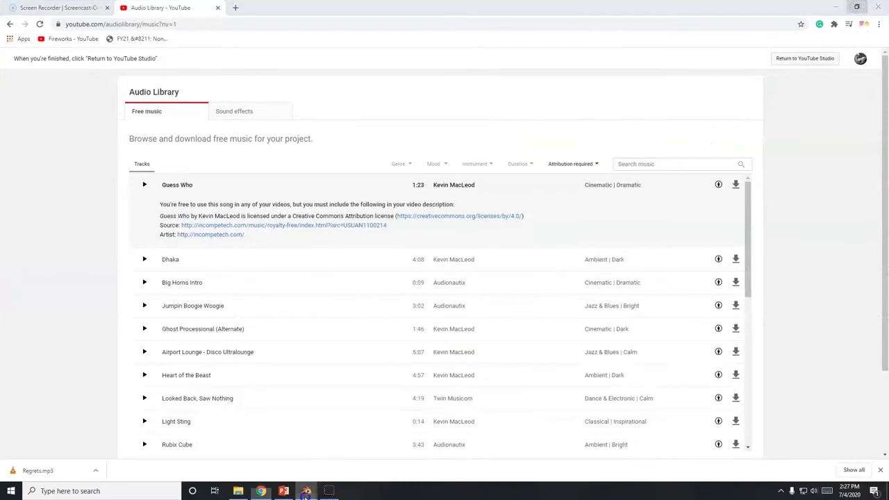
# - Return to Blender's file browser and bake Regrets.mp3 from the Desktop folder to the Strength F-Curve
pyautogui.moveTo(307, 491)
pyautogui.click(356, 454)
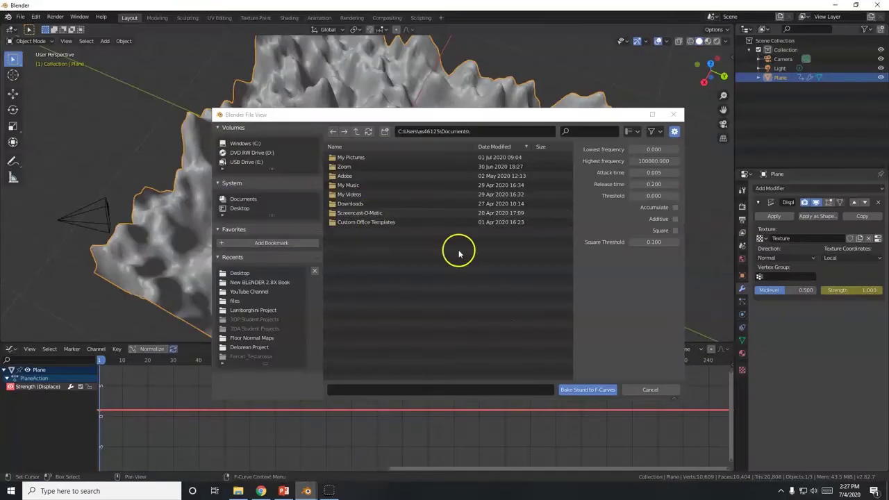
pyautogui.click(239, 208)
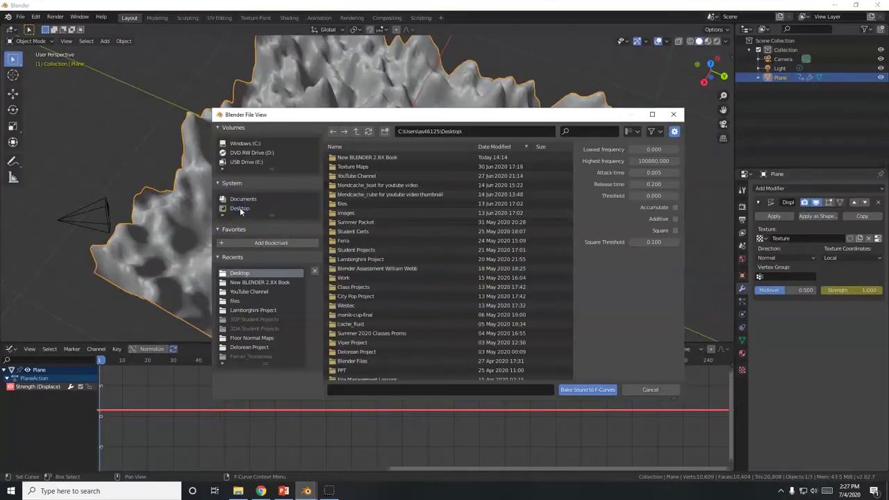
pyautogui.scroll(-4, 469, 293)
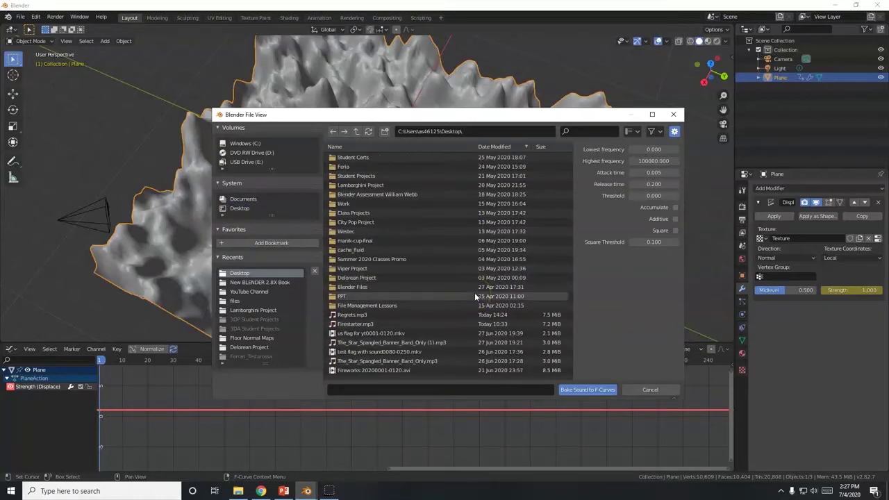
pyautogui.scroll(-1, 444, 297)
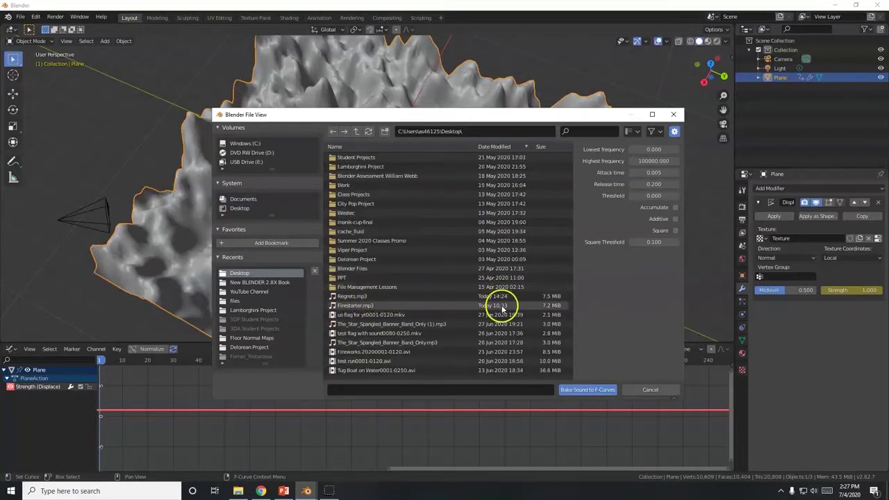
pyautogui.doubleClick(413, 297)
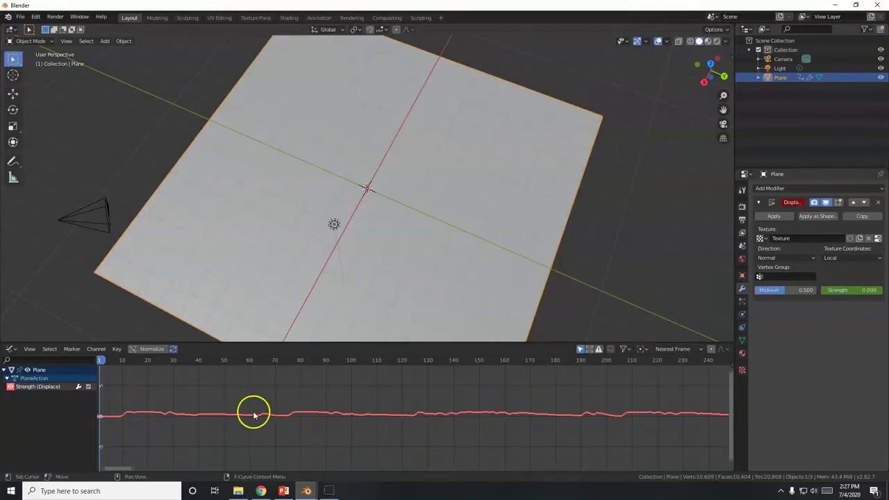
# - Play the animation to check how the mesh moves with the baked Strength curve, and return the playhead to frame 1
pyautogui.press('space')
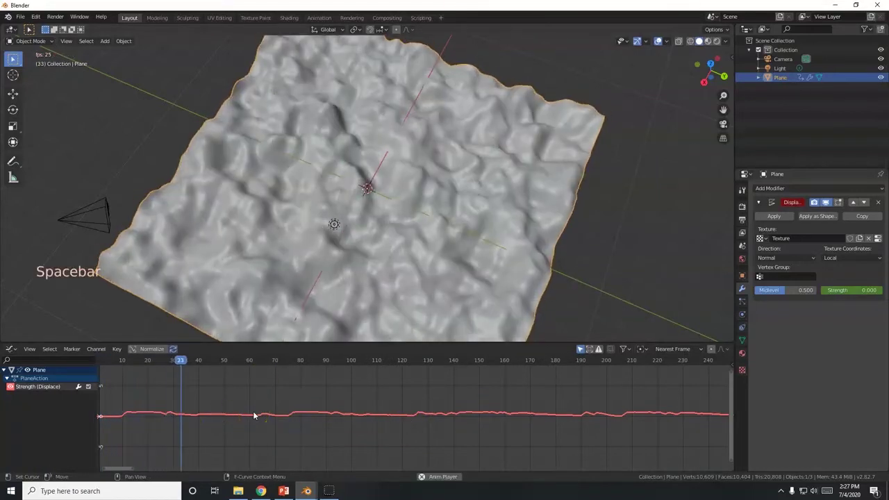
pyautogui.moveTo(340, 299); pyautogui.dragTo(437, 254, button='middle')
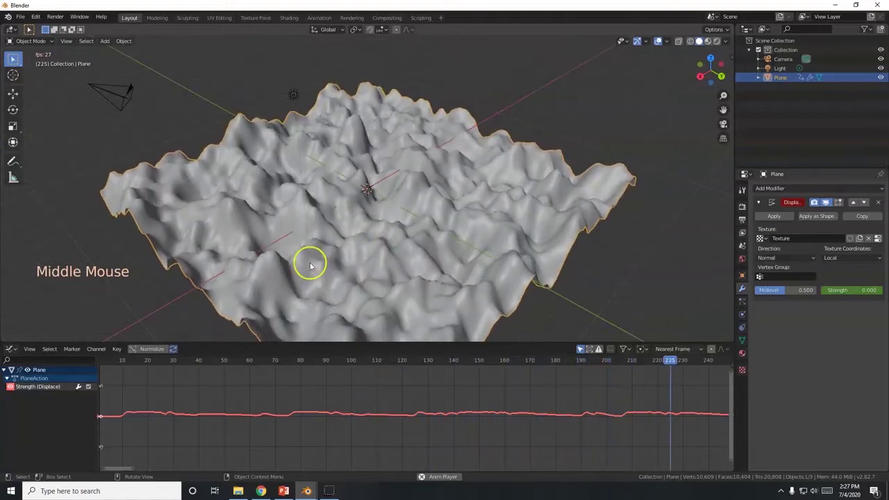
pyautogui.press('space')
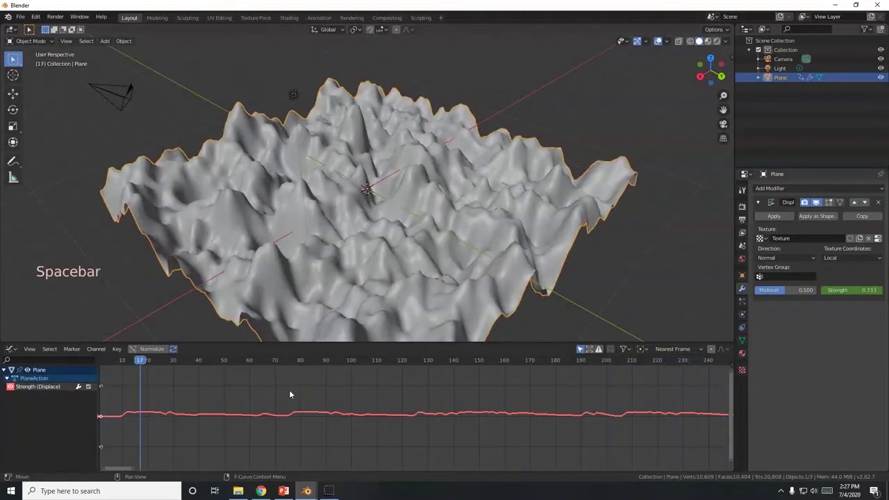
pyautogui.press('space')
pyautogui.press('space')
pyautogui.press('space')
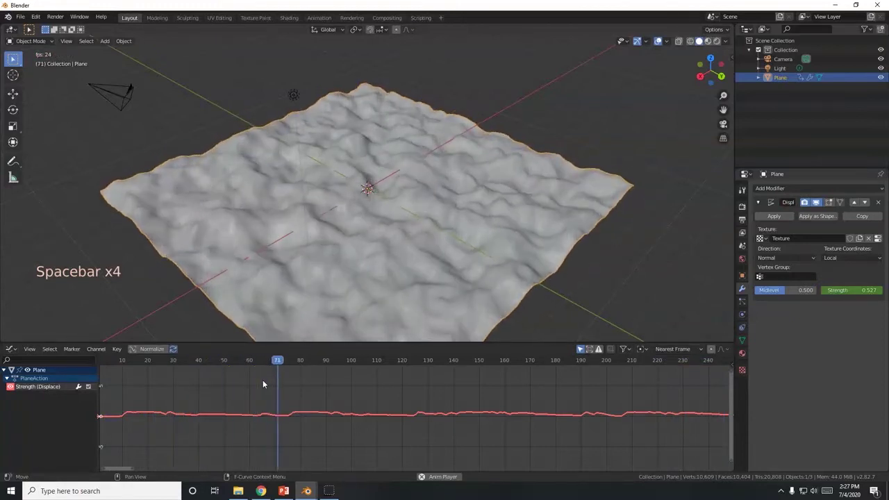
pyautogui.press('space')
pyautogui.moveTo(338, 359); pyautogui.dragTo(103, 368)
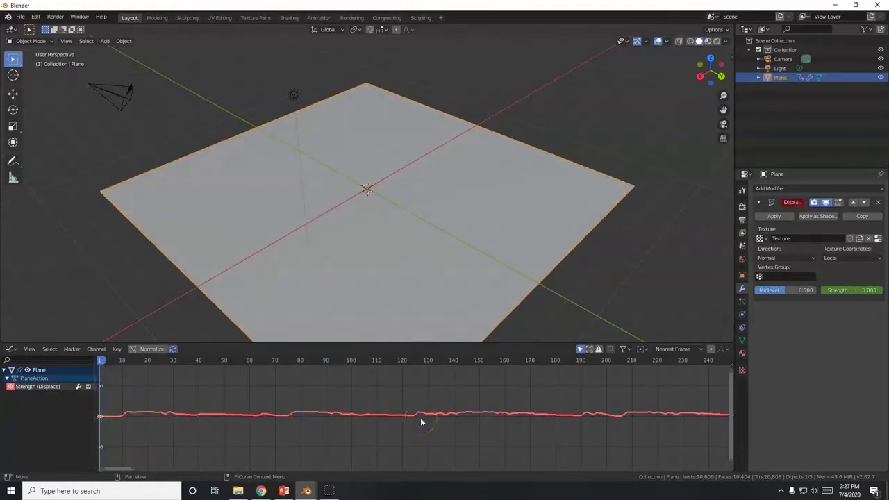
# - Change the 3D Viewport area to the Video Sequencer
pyautogui.click(328, 491)
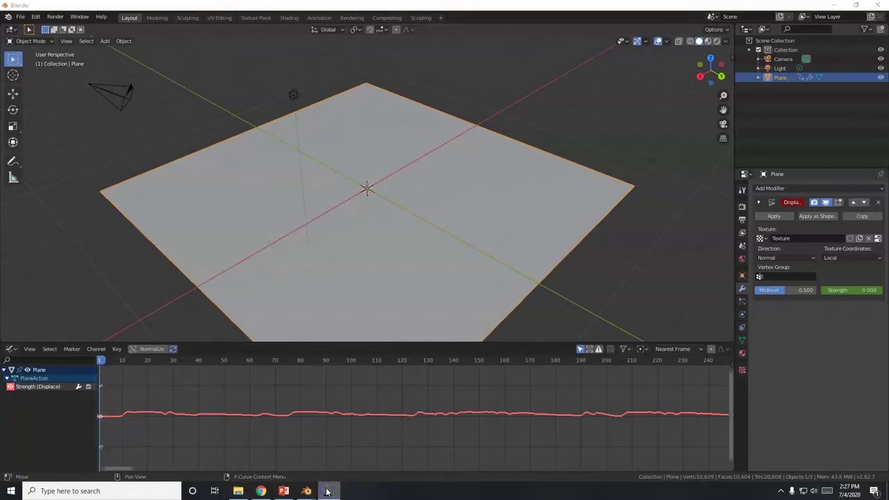
pyautogui.click(199, 282)
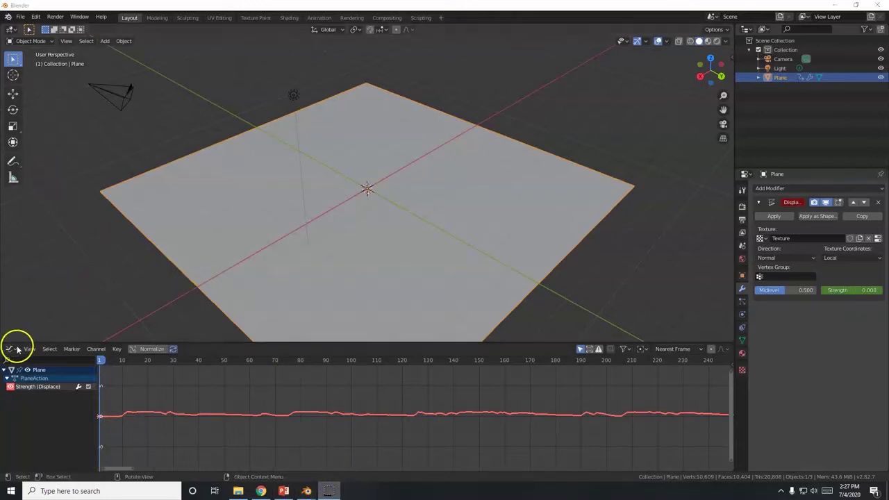
pyautogui.click(12, 31)
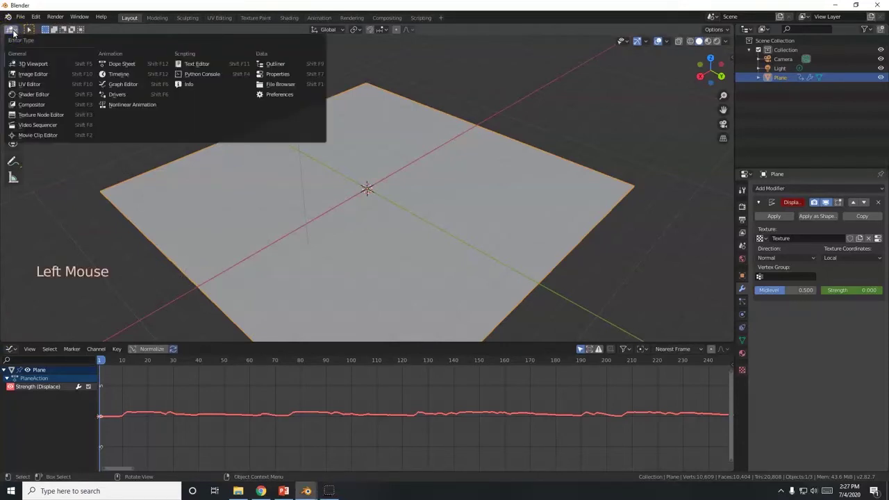
pyautogui.click(42, 126)
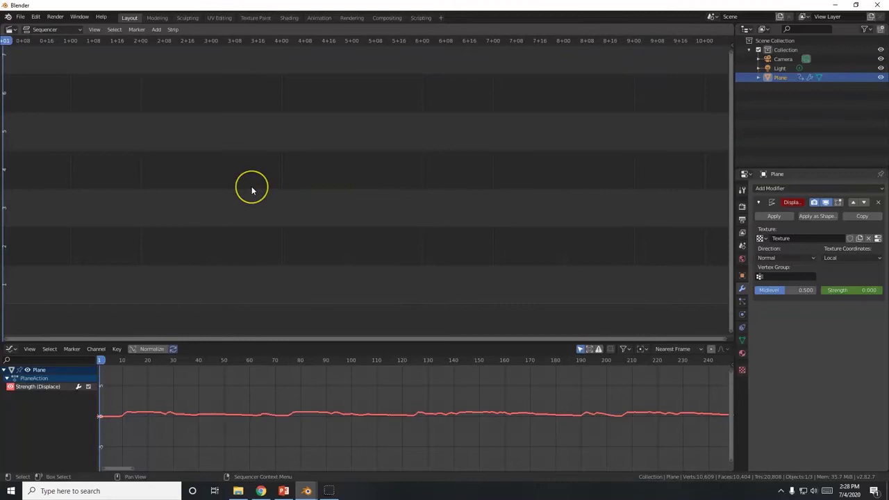
# - Add Regrets.mp3 from the Desktop folder as a sound strip on channel 2, starting at frame 1
pyautogui.hotkey('shift', 'a')
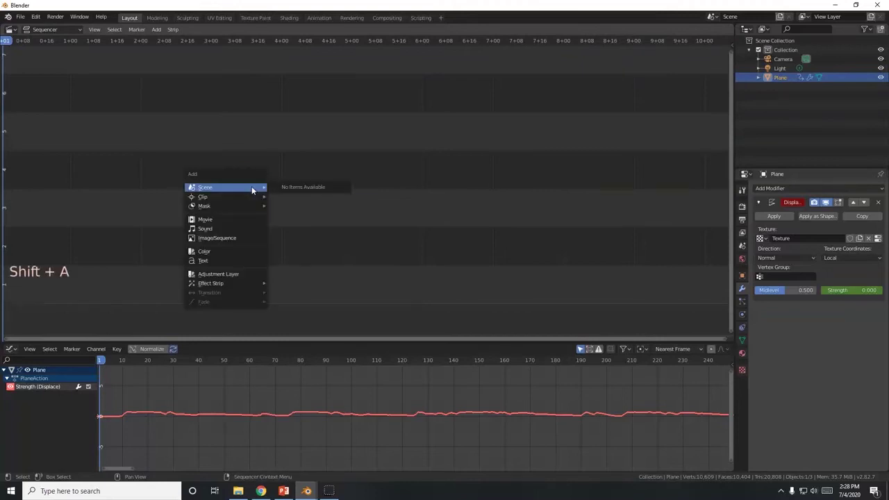
pyautogui.click(157, 30)
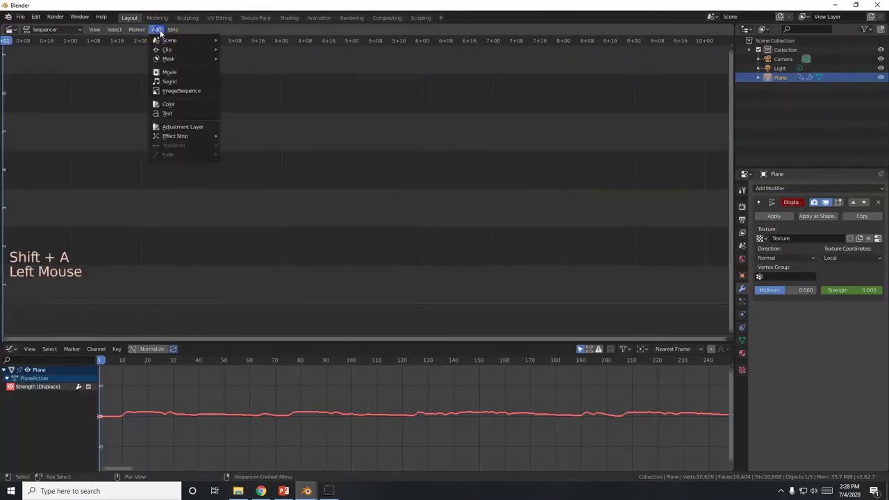
pyautogui.click(170, 82)
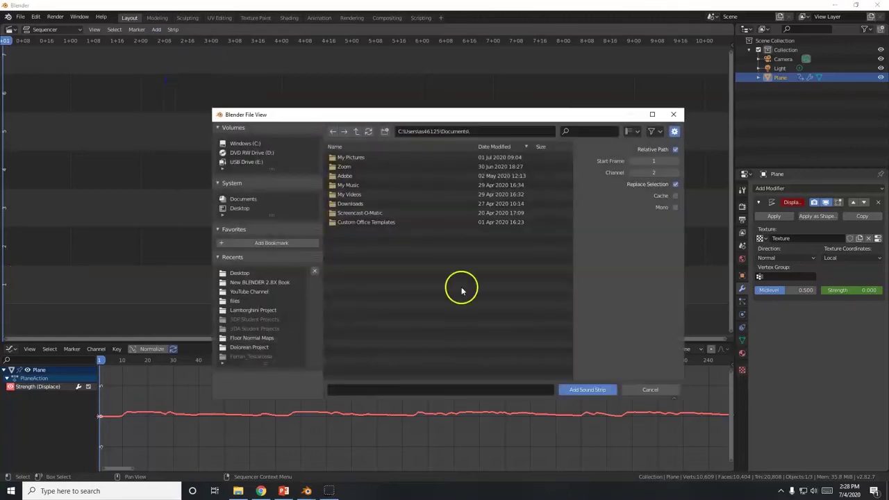
pyautogui.click(239, 208)
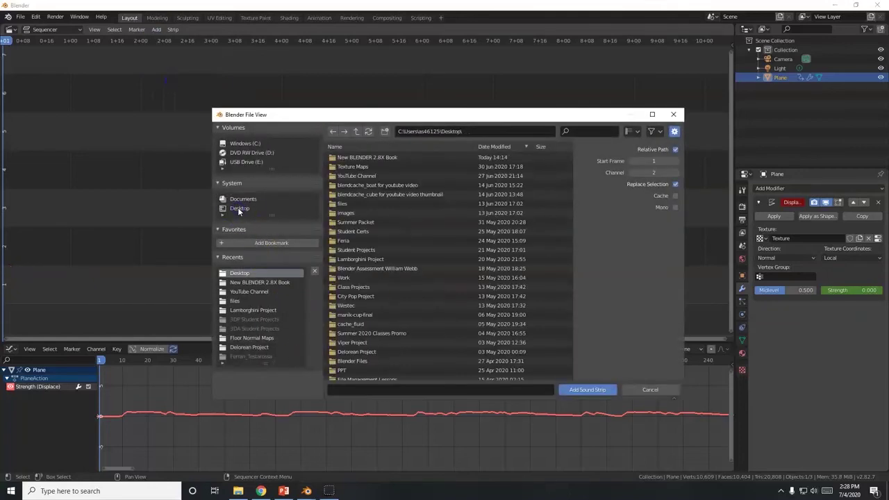
pyautogui.scroll(-2, 419, 325)
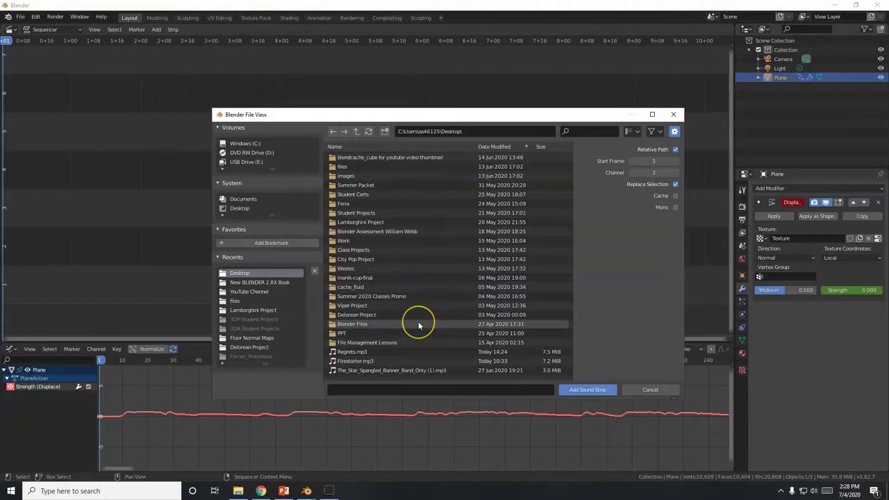
pyautogui.scroll(-1, 419, 325)
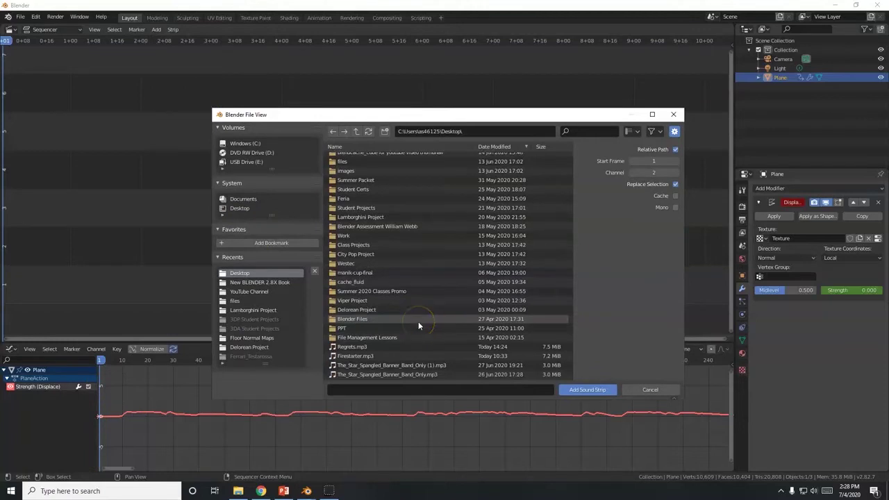
pyautogui.doubleClick(360, 350)
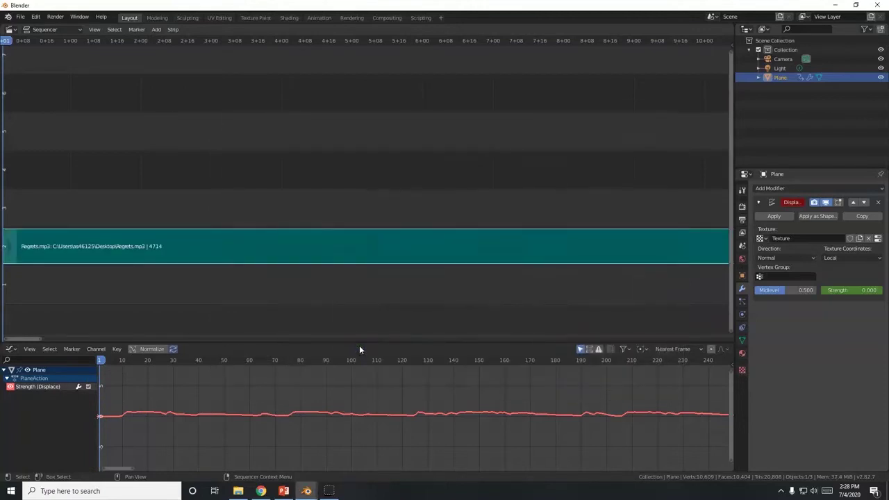
# - Play the animation with the added sound strip, stop it, and return the playhead to frame 1
pyautogui.press('space')
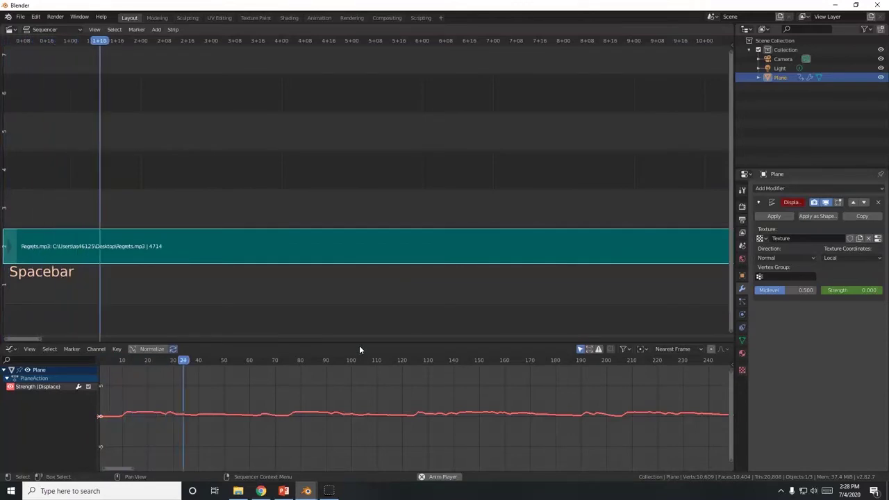
pyautogui.press('space')
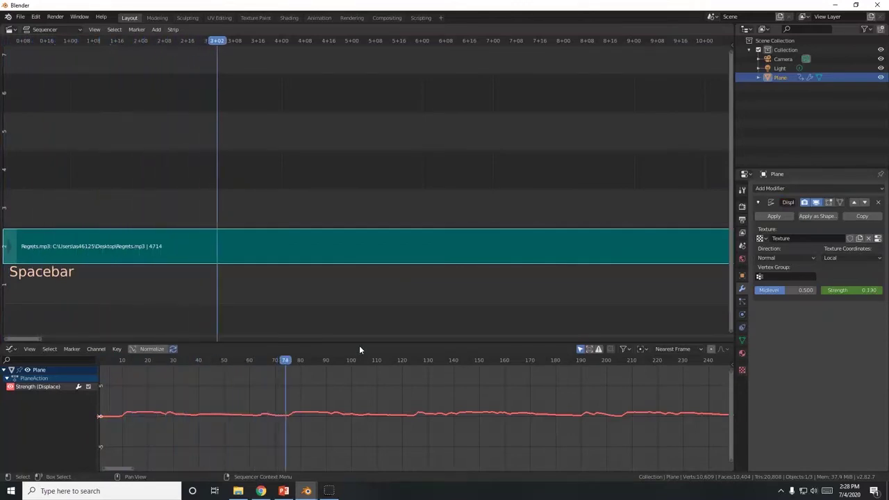
pyautogui.moveTo(276, 360); pyautogui.dragTo(101, 360)
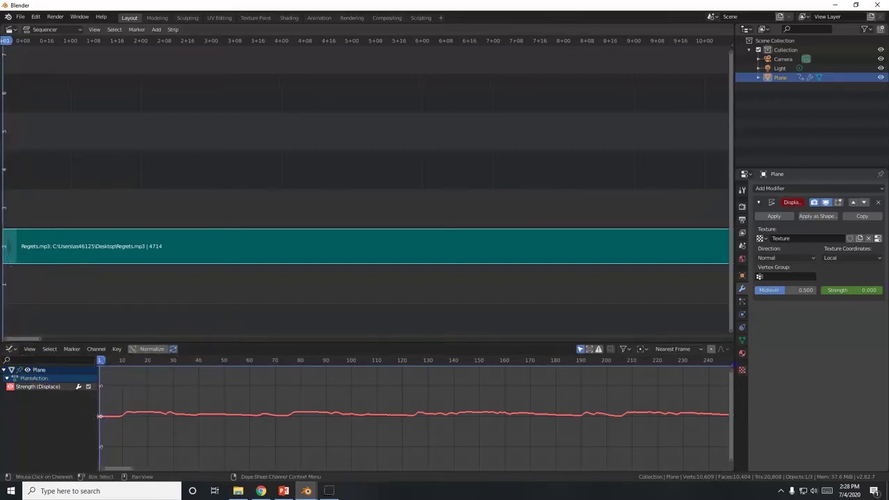
# - Change the Graph Editor area to a Timeline and the Sequencer area to the 3D Viewport, and enlarge the viewport by shrinking the Timeline
pyautogui.click(12, 349)
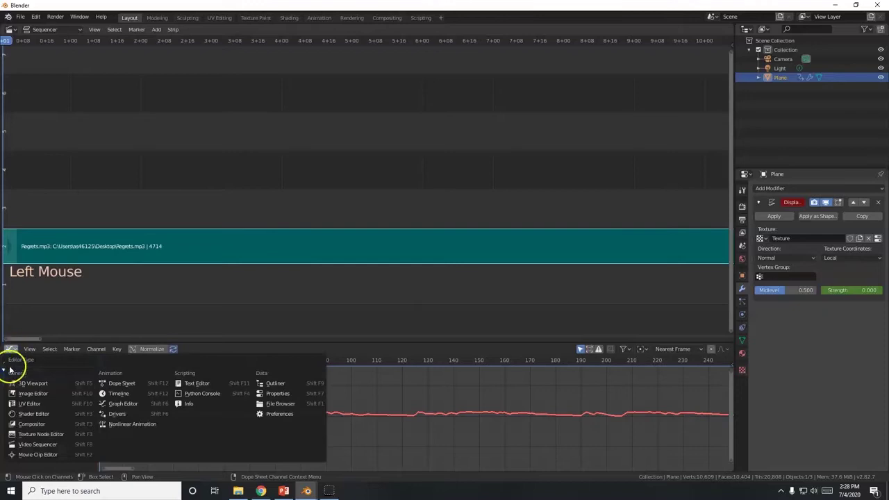
pyautogui.click(138, 393)
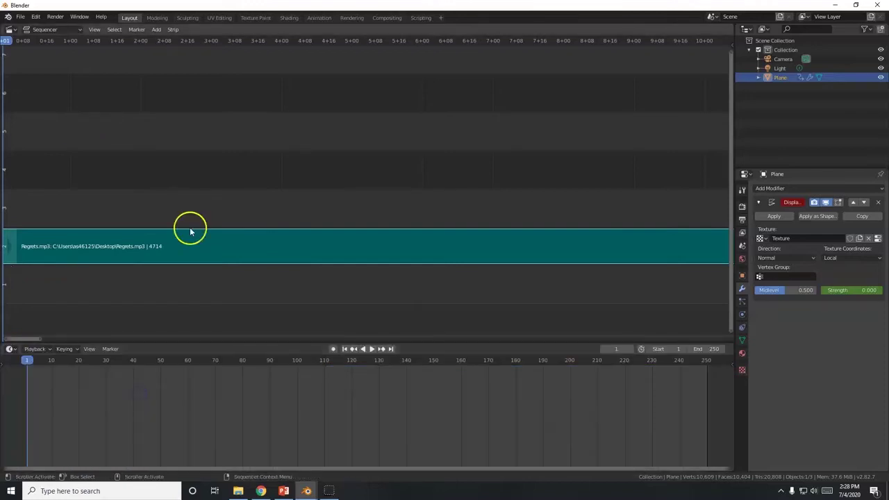
pyautogui.click(11, 30)
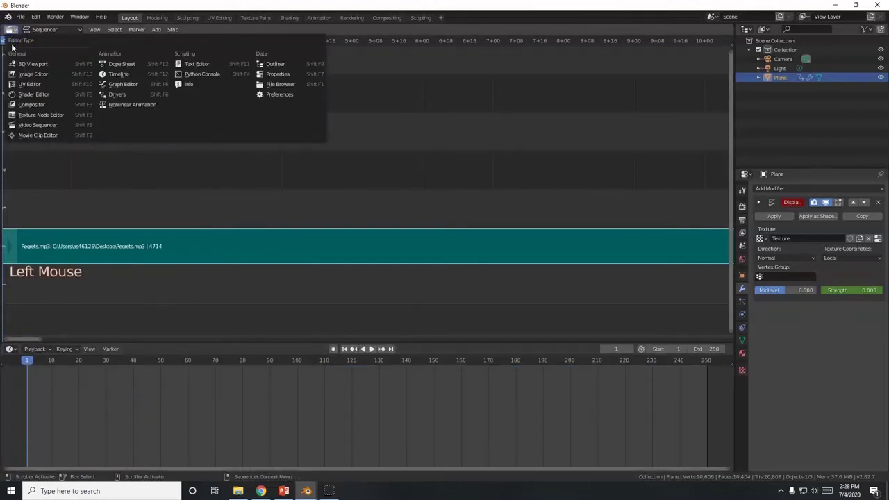
pyautogui.click(31, 64)
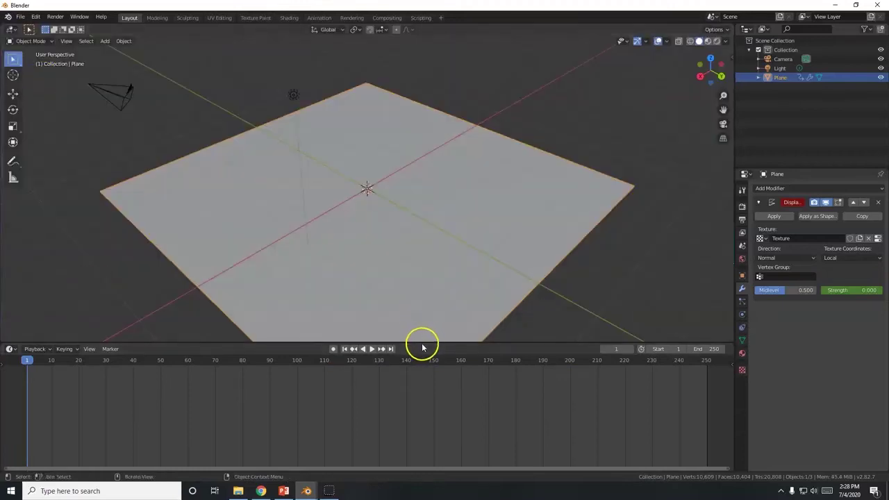
pyautogui.moveTo(422, 348); pyautogui.dragTo(422, 420)
# - Play the animation in the 3D Viewport to check the plane's displacement, and return to frame 1
pyautogui.moveTo(422, 388); pyautogui.dragTo(409, 329, button='middle')
pyautogui.click(370, 424)
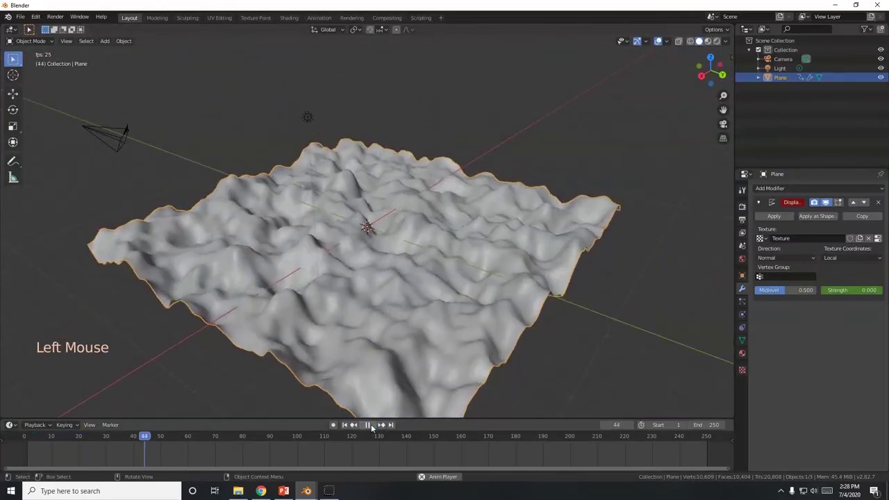
pyautogui.click(350, 426)
pyautogui.click(349, 425)
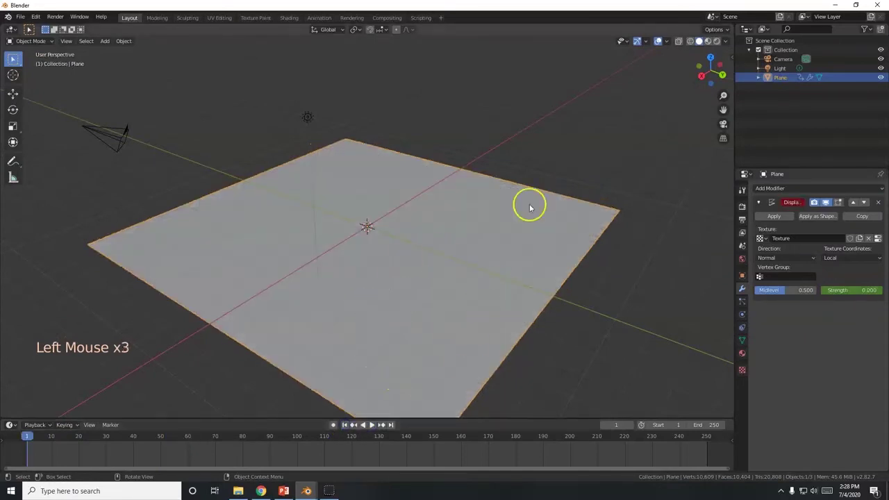
# - Set the world background color to black and switch the 3D Viewport to rendered shading
pyautogui.click(742, 259)
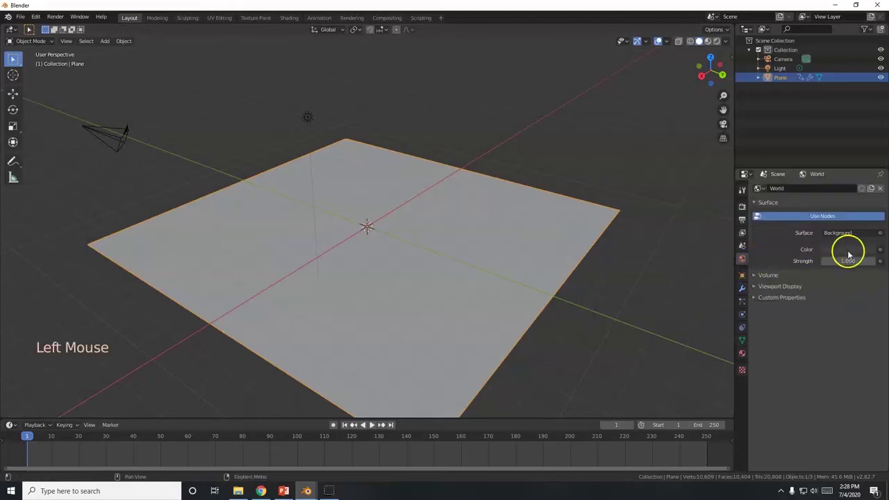
pyautogui.click(847, 255)
pyautogui.moveTo(865, 173); pyautogui.dragTo(871, 193)
pyautogui.moveTo(592, 322); pyautogui.dragTo(593, 309, button='middle')
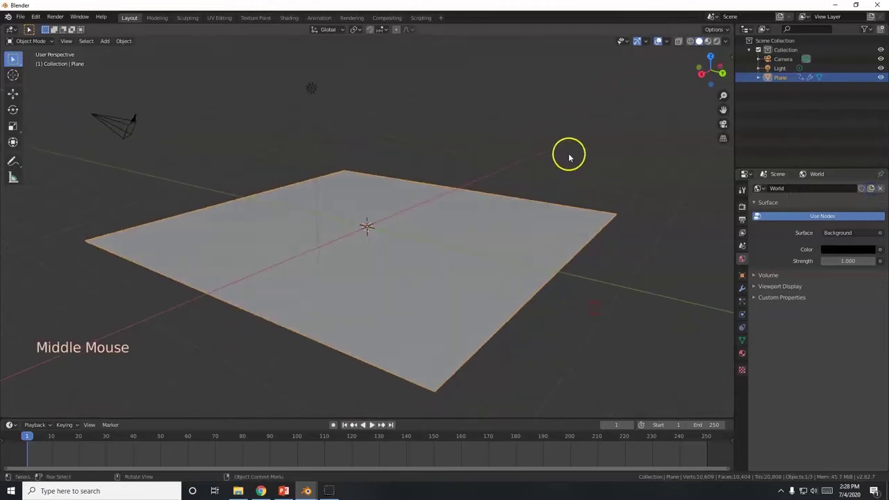
pyautogui.click(717, 41)
pyautogui.moveTo(532, 277)
pyautogui.mouseDown(button='middle')
pyautogui.moveTo(540, 318)
pyautogui.moveTo(514, 315)
pyautogui.mouseUp(button='middle')
pyautogui.moveTo(423, 308); pyautogui.dragTo(490, 276, button='middle')
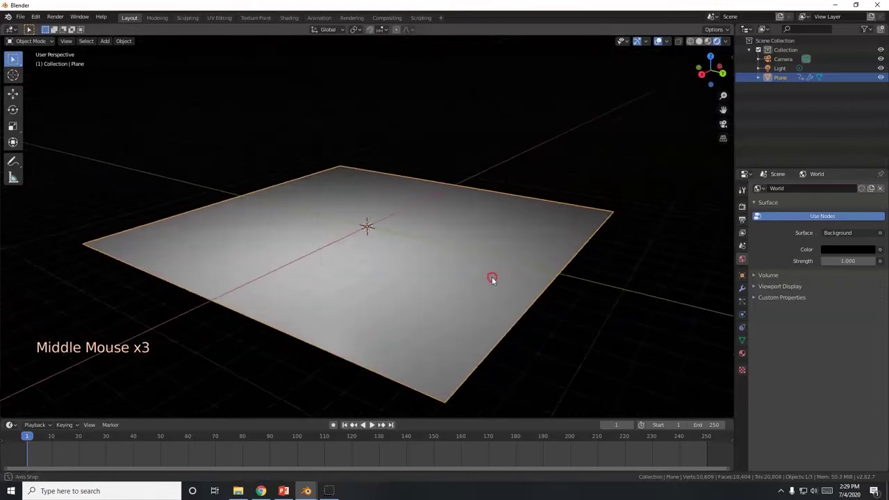
# - Create a new material on the plane and give it a pinkish-red base color
pyautogui.click(741, 356)
pyautogui.click(804, 227)
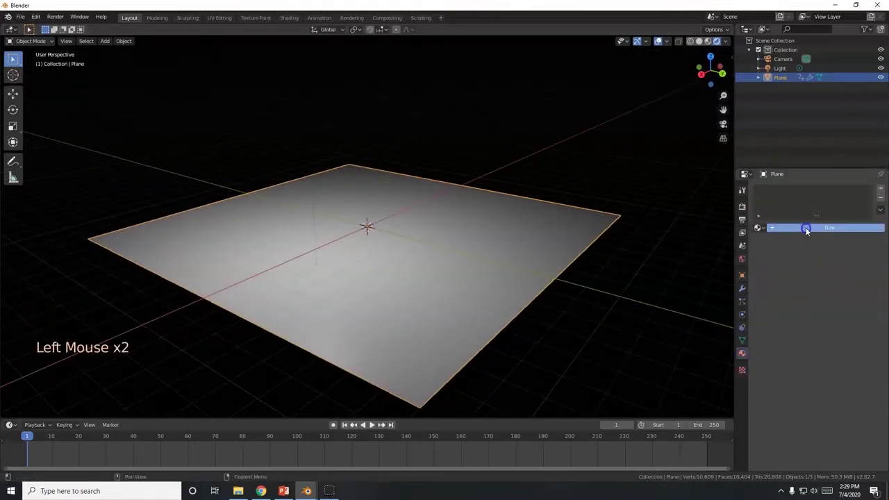
pyautogui.click(837, 322)
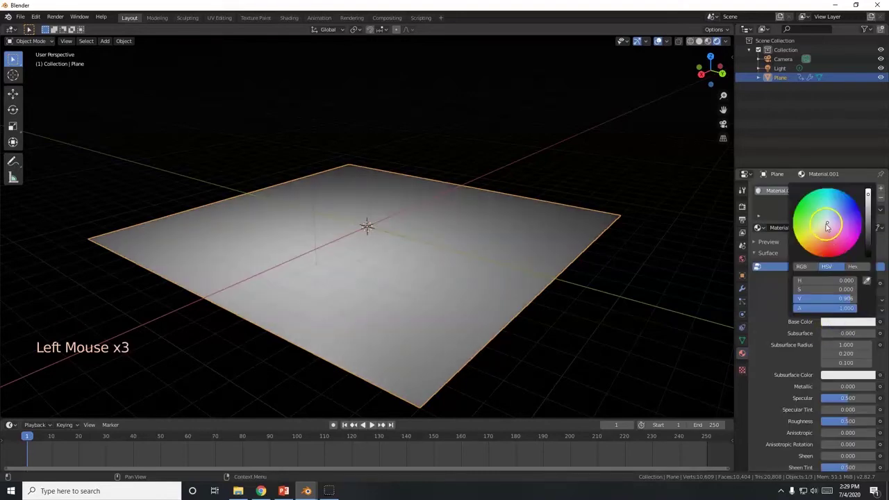
pyautogui.moveTo(826, 227); pyautogui.dragTo(829, 243)
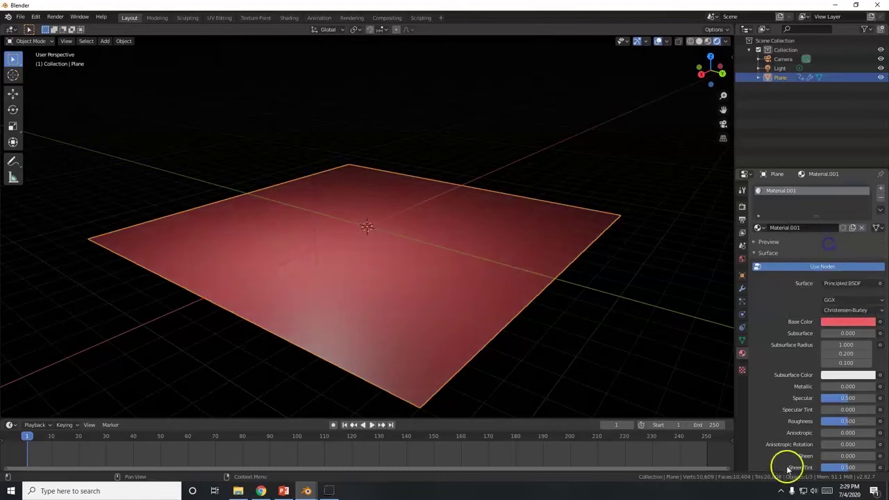
# - Set the plane material's Metallic and Specular values to 1.000
pyautogui.scroll(-1, 794, 391)
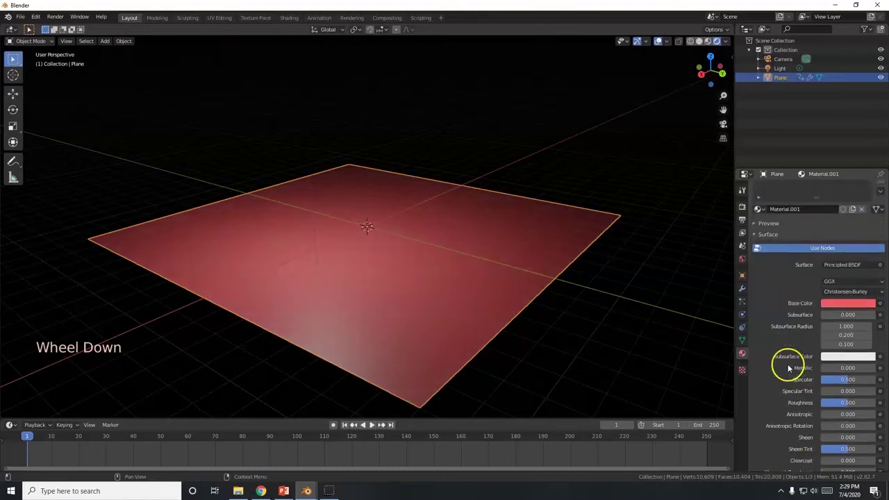
pyautogui.moveTo(833, 370); pyautogui.dragTo(877, 370)
pyautogui.doubleClick(843, 379)
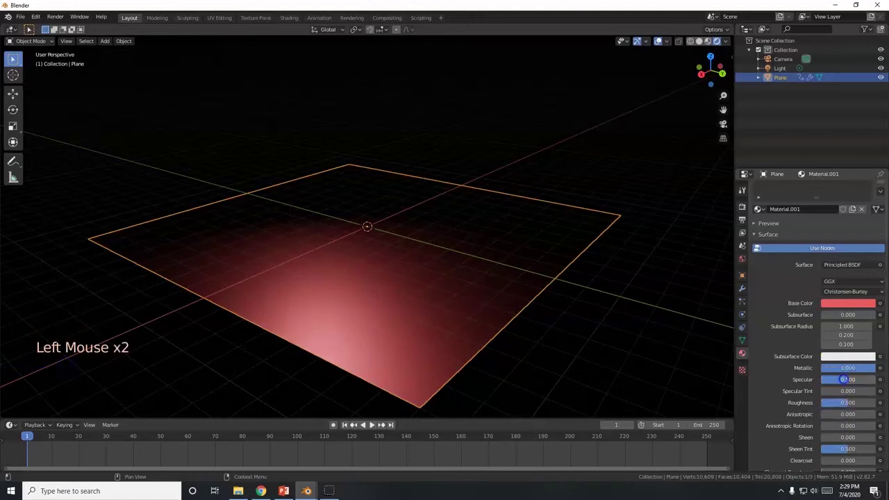
# - Play the animation briefly to check how the metallic material looks on the moving mesh, and stop it
pyautogui.moveTo(591, 305); pyautogui.dragTo(396, 448, button='middle')
pyautogui.click(369, 424)
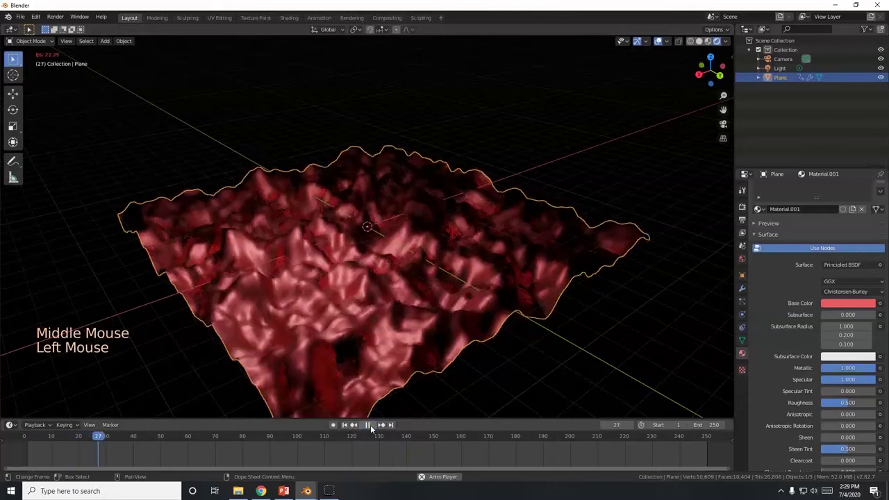
pyautogui.click(370, 425)
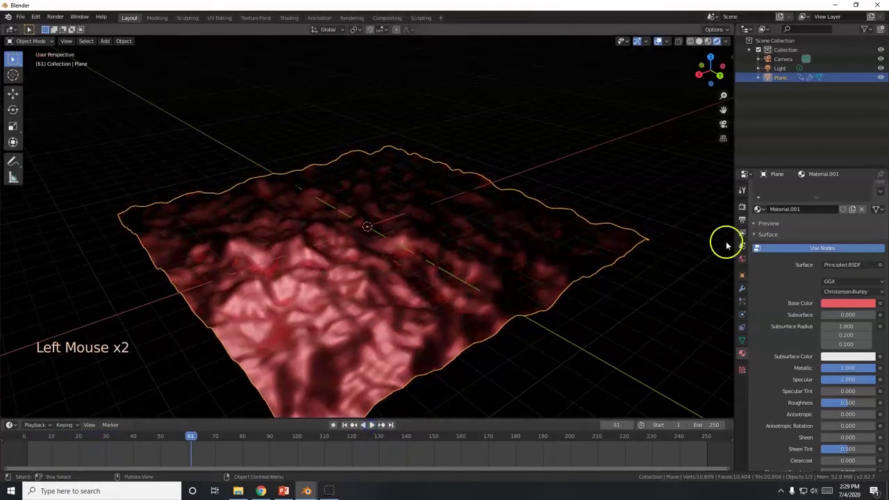
# - Enable Ambient Occlusion, Bloom and Motion Blur in the Eevee render settings
pyautogui.click(742, 207)
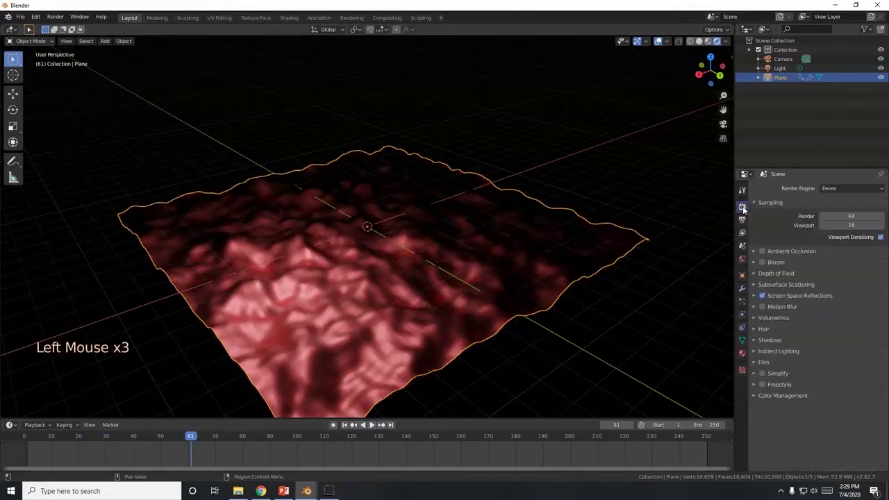
pyautogui.click(763, 251)
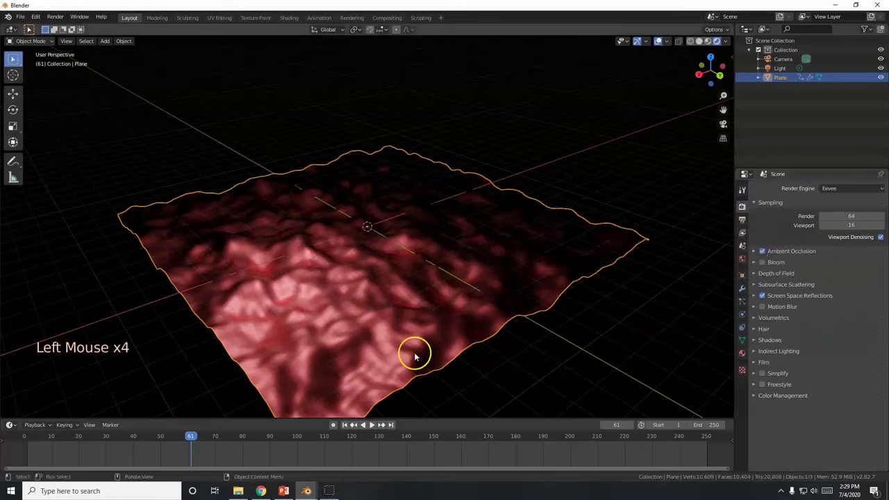
pyautogui.click(762, 262)
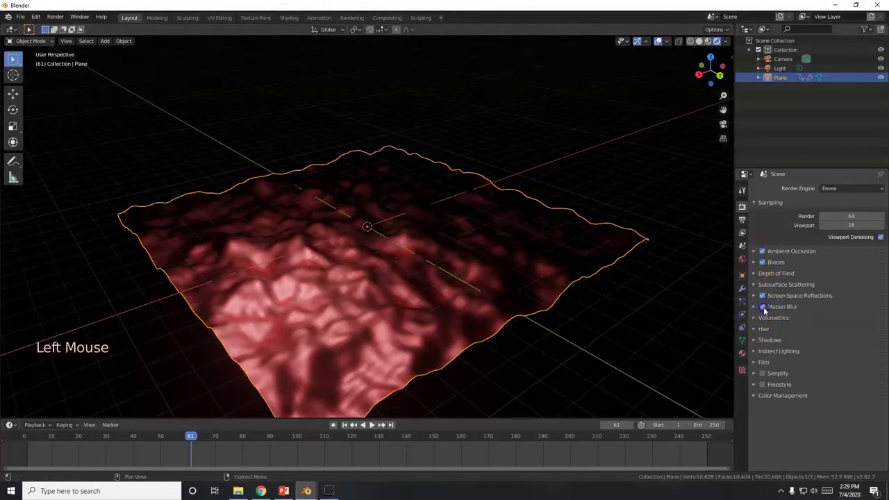
# - Play the animation and view the mesh from several angles with the new render effects, with the plane deselected
pyautogui.moveTo(421, 403); pyautogui.dragTo(389, 361, button='middle')
pyautogui.click(375, 425)
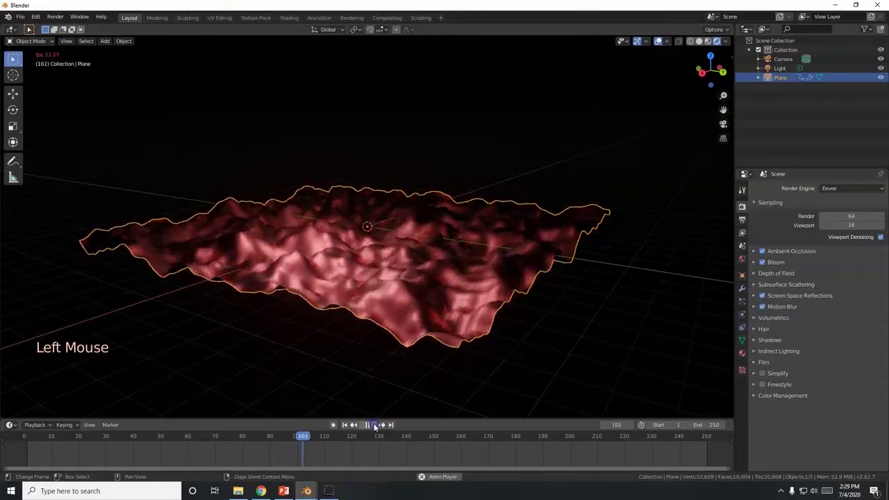
pyautogui.click(372, 424)
pyautogui.click(368, 425)
pyautogui.moveTo(440, 324); pyautogui.dragTo(433, 341, button='middle')
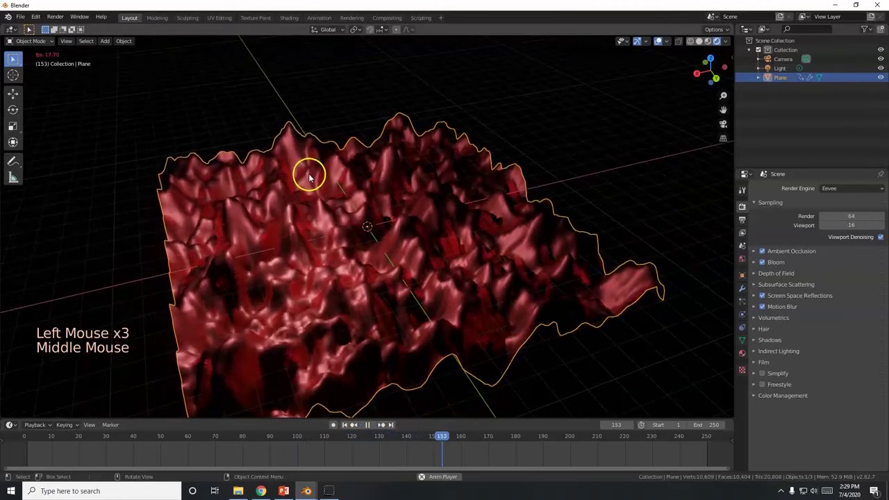
pyautogui.moveTo(309, 177); pyautogui.dragTo(264, 194, button='middle')
pyautogui.scroll(-2, 273, 162)
pyautogui.click(278, 146)
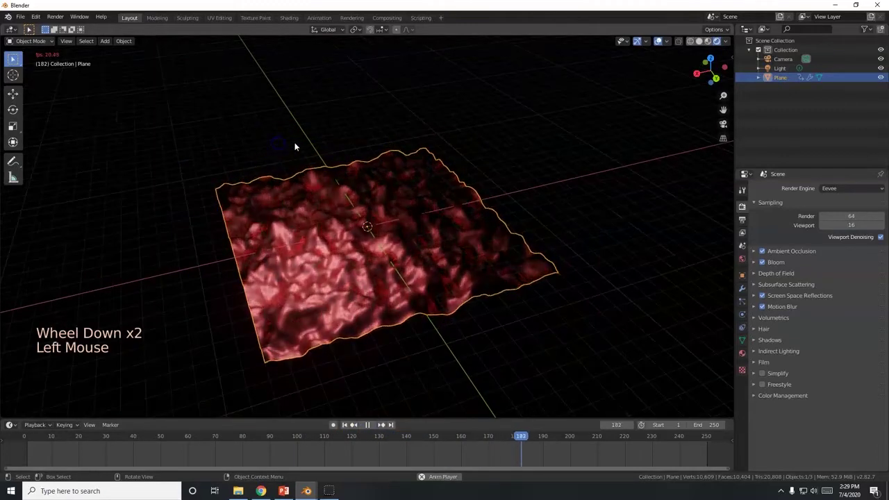
pyautogui.click(296, 130)
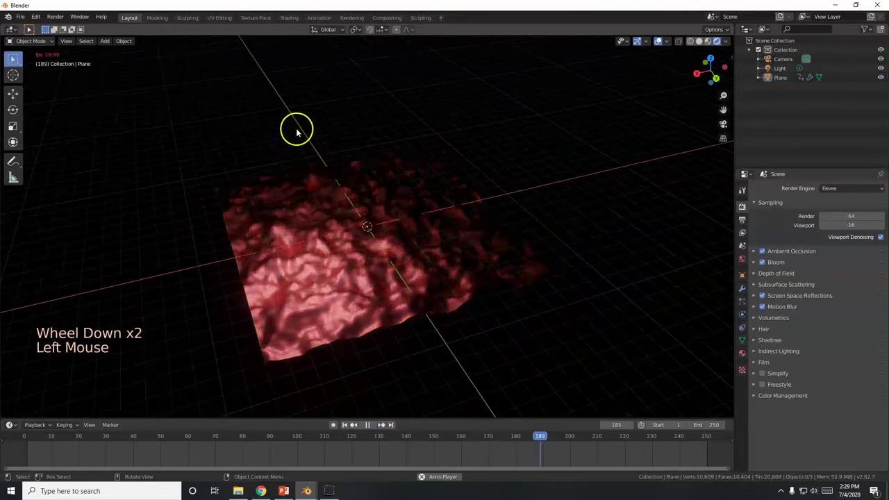
# - Select the Light object, stop the playback, and change the light's type from Point to Sun
pyautogui.click(777, 75)
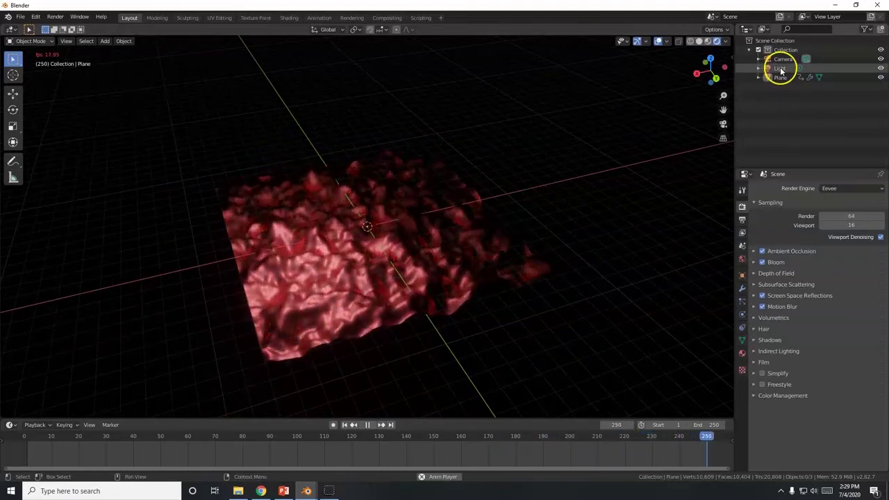
pyautogui.click(780, 68)
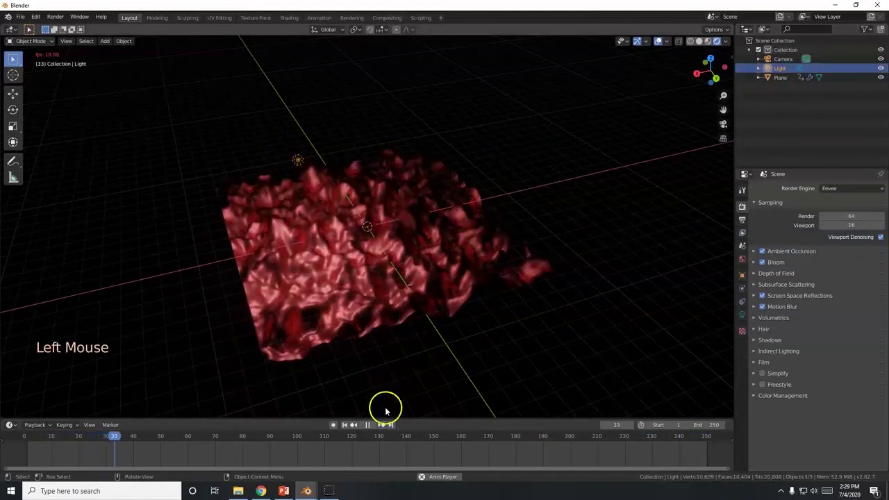
pyautogui.click(367, 424)
pyautogui.click(345, 223)
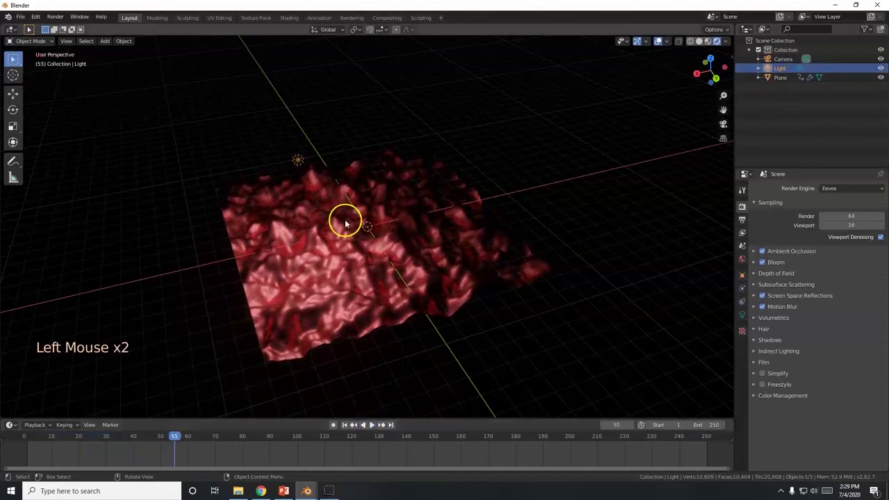
pyautogui.click(741, 316)
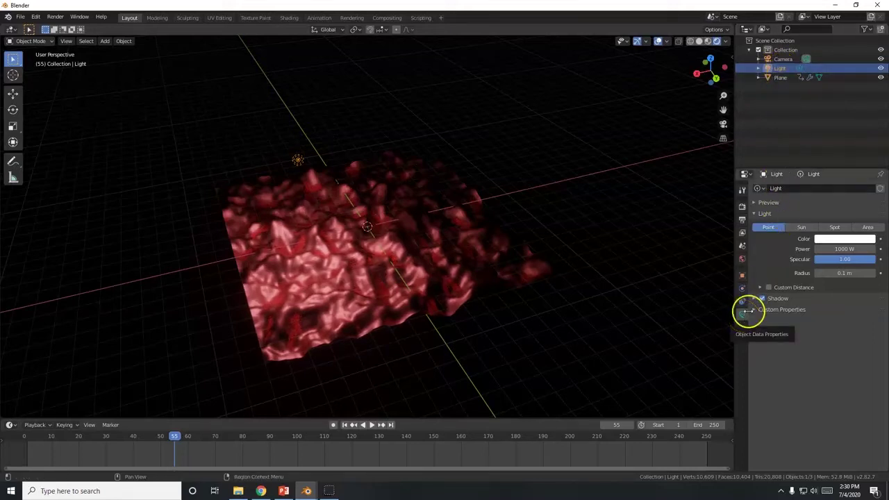
pyautogui.click(803, 229)
pyautogui.scroll(-2, 397, 238)
# - Play the animation under the sun light, viewing the mesh from different angles, and stop it
pyautogui.moveTo(401, 233); pyautogui.dragTo(407, 239, button='middle')
pyautogui.scroll(3, 407, 239)
pyautogui.click(371, 424)
pyautogui.moveTo(389, 334); pyautogui.dragTo(365, 426, button='middle')
pyautogui.click(366, 425)
pyautogui.moveTo(423, 370); pyautogui.dragTo(361, 291, button='middle')
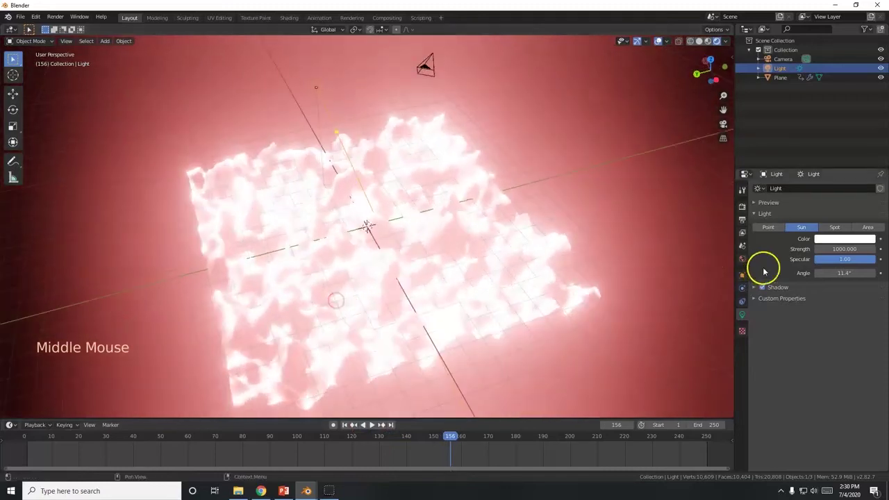
# - Set the sun light's strength to 100 and play the animation to check the brightness
pyautogui.click(836, 248)
pyautogui.press('Return')
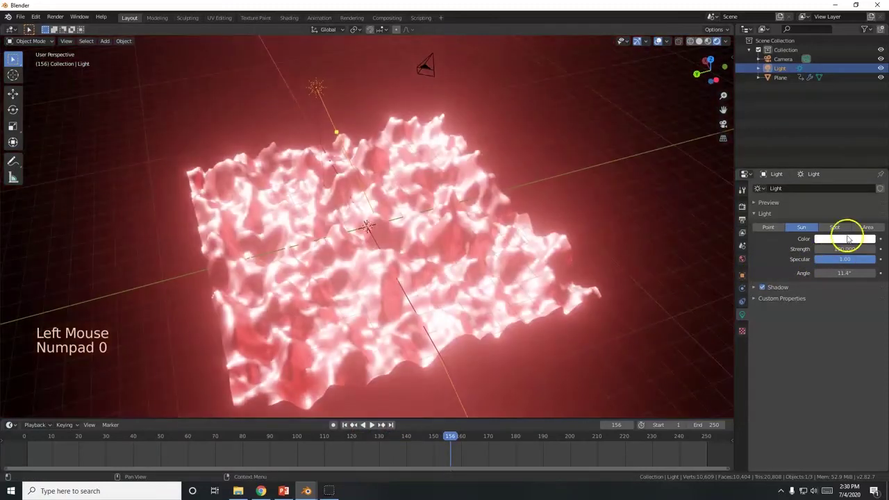
pyautogui.scroll(-2, 437, 278)
pyautogui.click(372, 424)
pyautogui.moveTo(389, 298); pyautogui.dragTo(423, 290, button='middle')
pyautogui.scroll(3, 407, 298)
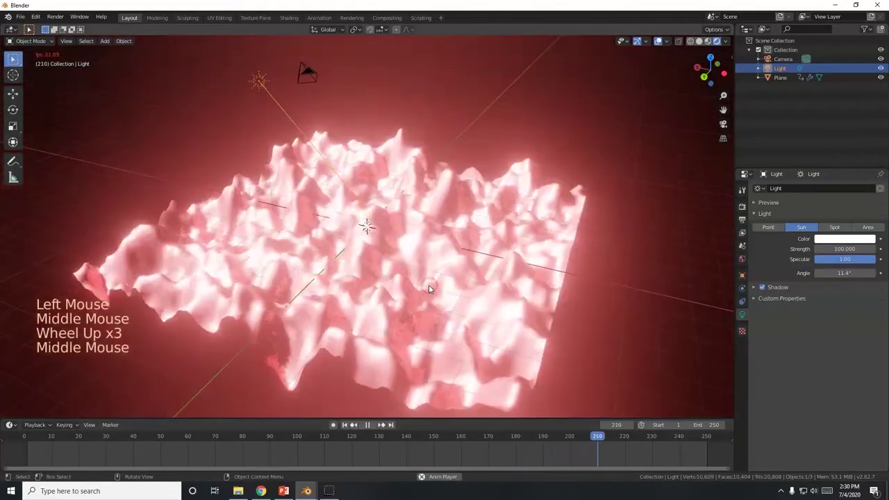
pyautogui.click(370, 426)
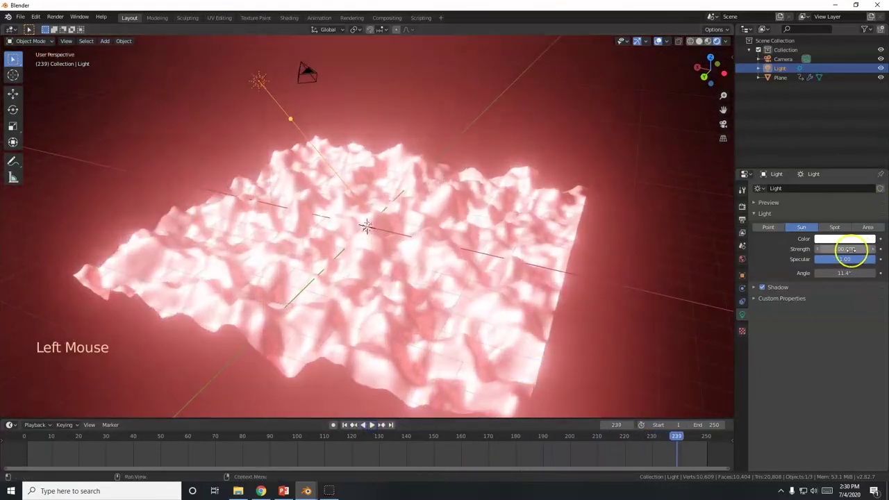
# - Set the sun light's strength to 50
pyautogui.write('50')
pyautogui.press('Return')
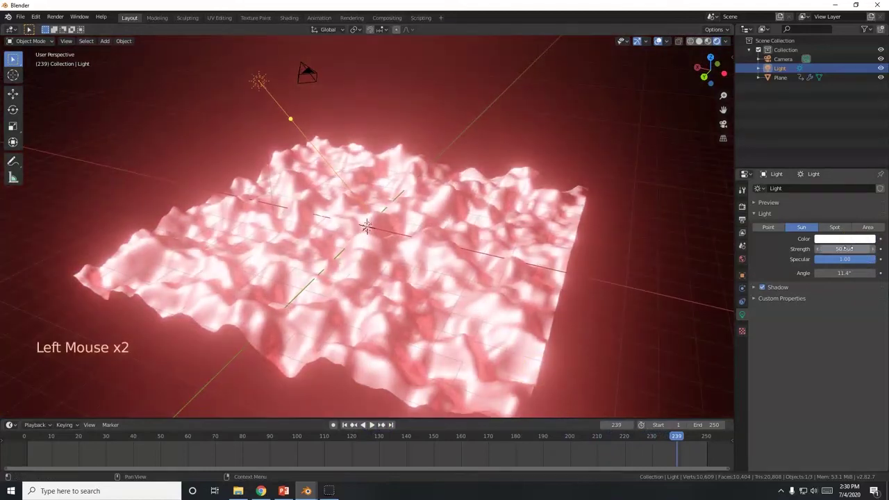
# - Set the sun light's strength to 10, play the animation to check the look, and stop it
pyautogui.press('Return')
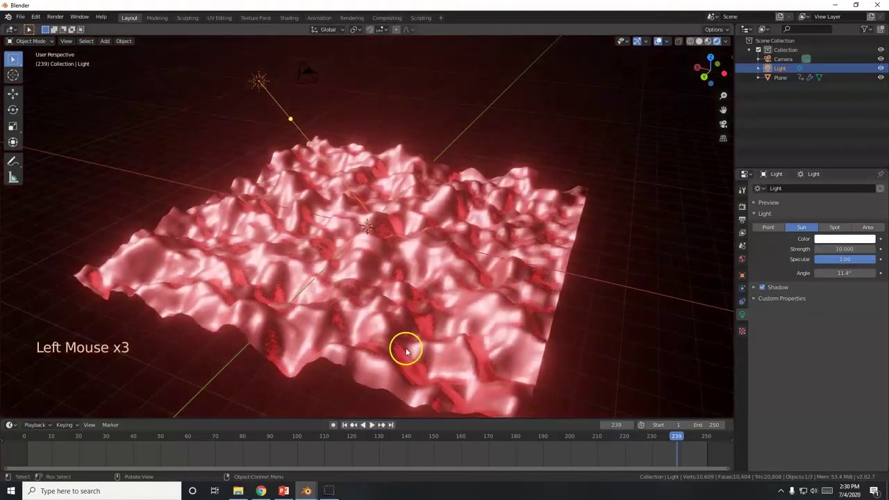
pyautogui.moveTo(418, 336); pyautogui.dragTo(420, 326, button='middle')
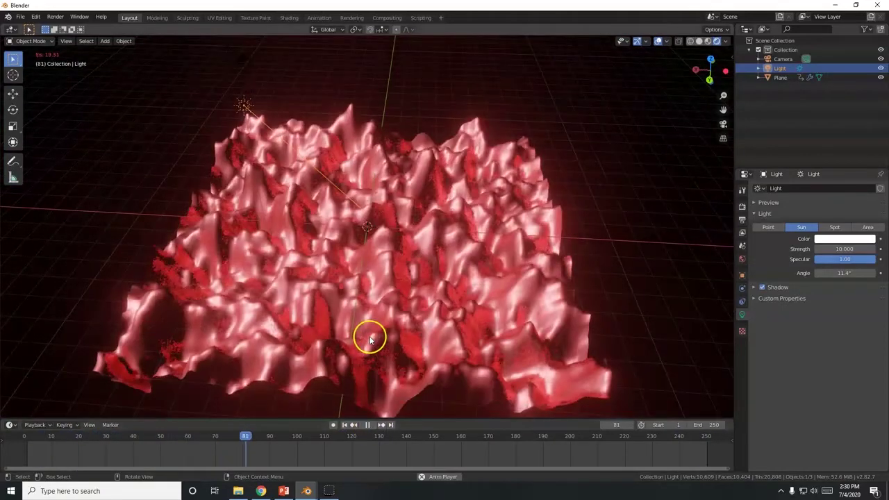
pyautogui.click(370, 425)
# - Frame the mesh from a low angle facing one of its corners and align the camera to that view
pyautogui.moveTo(378, 409); pyautogui.dragTo(428, 274, button='middle')
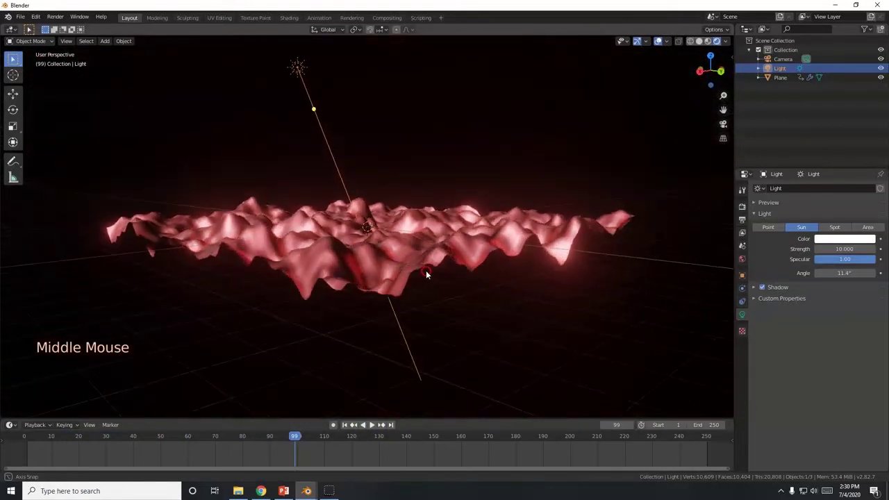
pyautogui.scroll(-5, 427, 276)
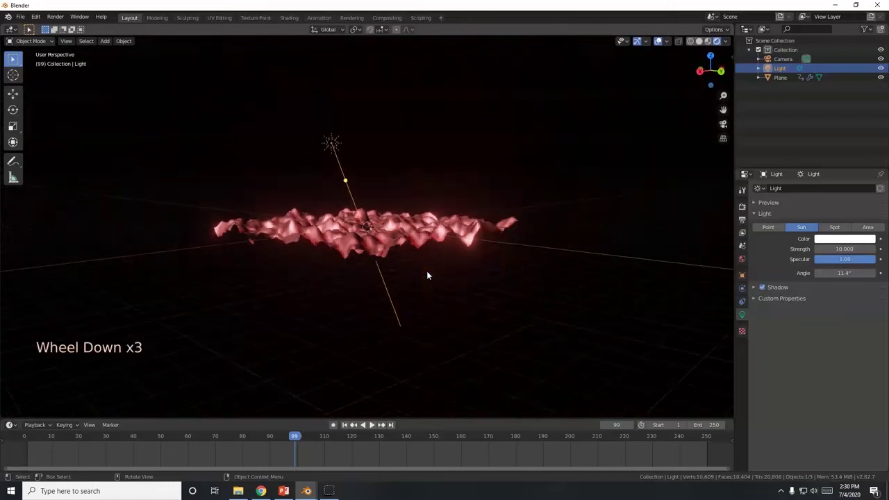
pyautogui.scroll(6, 427, 276)
pyautogui.scroll(-5, 427, 275)
pyautogui.scroll(-1, 427, 276)
pyautogui.scroll(7, 427, 276)
pyautogui.scroll(-6, 427, 275)
pyautogui.scroll(5, 427, 276)
pyautogui.scroll(-5, 427, 276)
pyautogui.scroll(5, 427, 276)
pyautogui.scroll(-1, 427, 276)
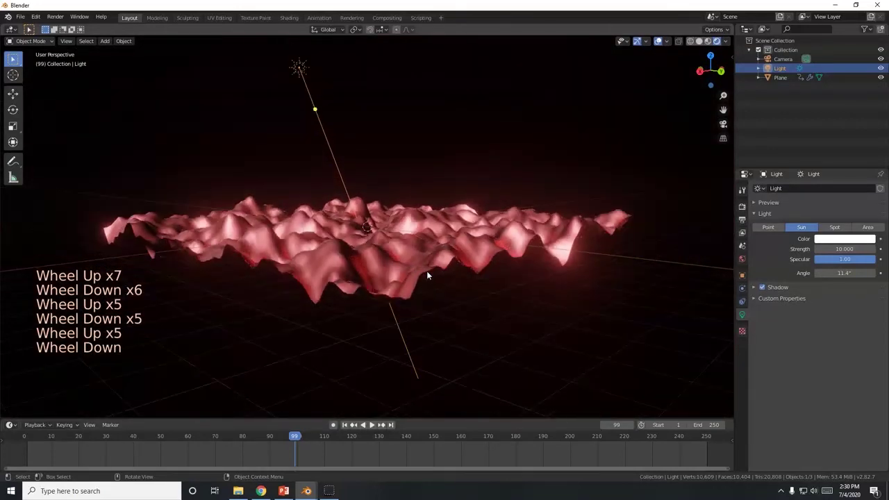
pyautogui.moveTo(427, 275)
pyautogui.keyDown('shift'); pyautogui.mouseDown(button='middle')
pyautogui.moveTo(445, 269)
pyautogui.moveTo(401, 182)
pyautogui.moveTo(381, 257)
pyautogui.moveTo(317, 319)
pyautogui.moveTo(303, 308)
pyautogui.moveTo(425, 238)
pyautogui.moveTo(437, 143)
pyautogui.moveTo(429, 280)
pyautogui.moveTo(421, 283)
pyautogui.moveTo(430, 240)
pyautogui.moveTo(410, 260)
pyautogui.moveTo(424, 260)
pyautogui.mouseUp(button='middle'); pyautogui.keyUp('shift')
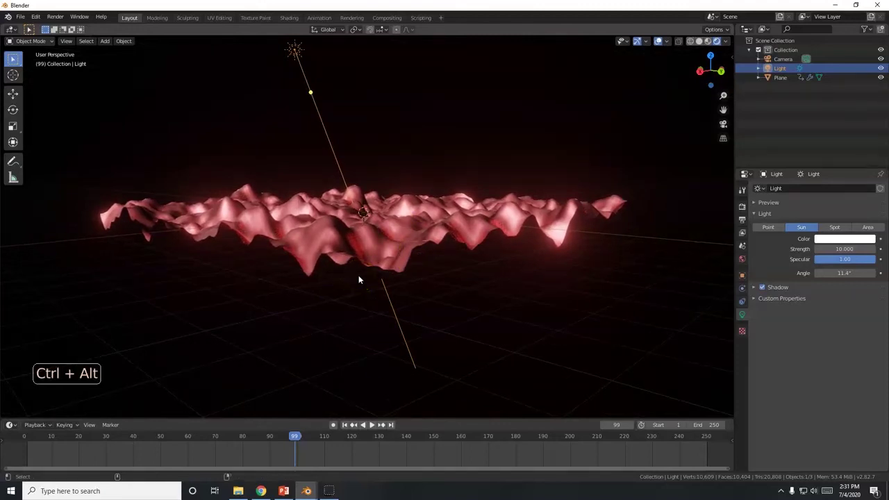
pyautogui.press('ctrl+alt+KP_0')
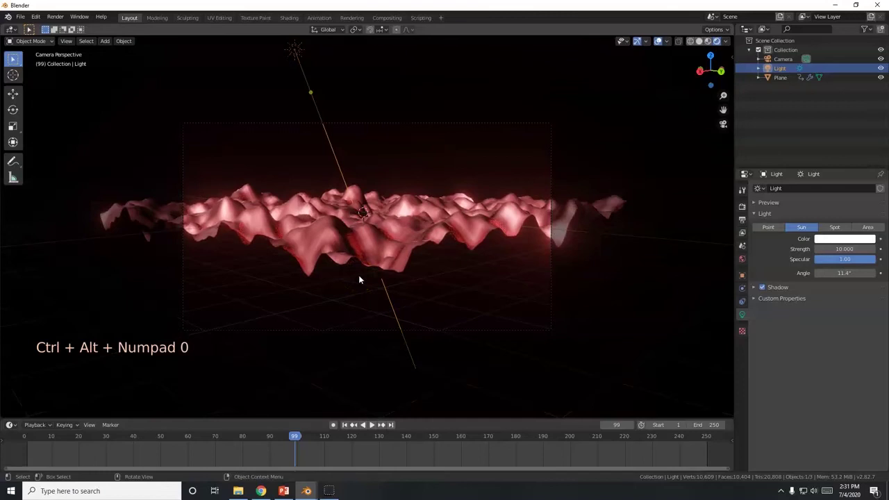
# - Select the camera and move it away from the mesh in top view, about 8.22 m in X and 7.09 m in Y
pyautogui.click(549, 263)
pyautogui.click(551, 282)
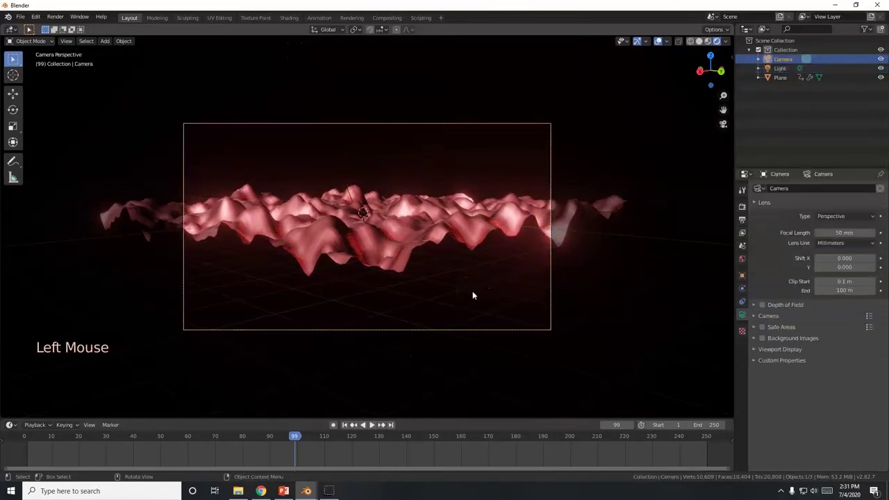
pyautogui.press('KP_7')
pyautogui.scroll(-4, 472, 293)
pyautogui.scroll(-3, 517, 147)
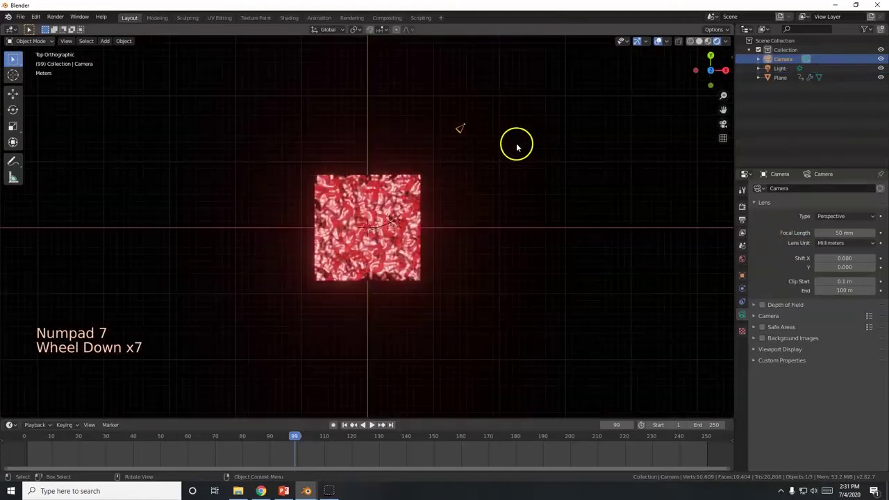
pyautogui.press('g')
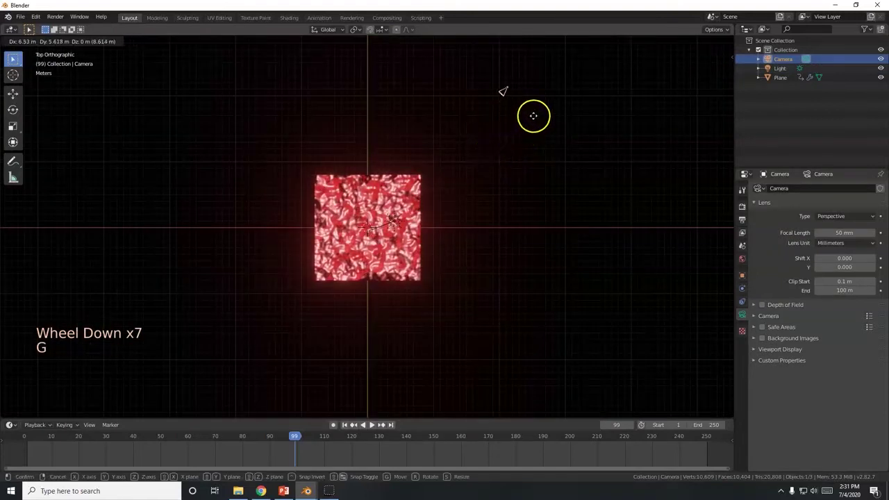
pyautogui.click(544, 109)
pyautogui.press('KP_0')
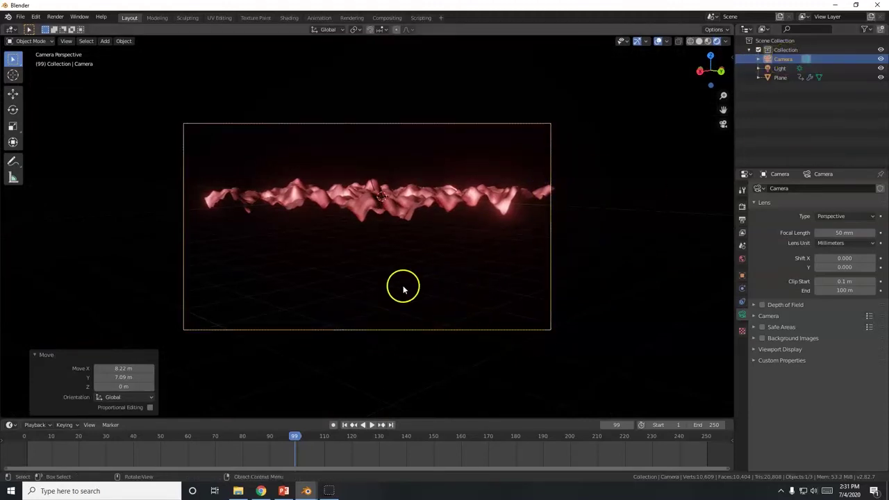
# - Raise the camera about 2.8 m to centre the mesh in the frame, then preview the animation and stop it
pyautogui.press('g')
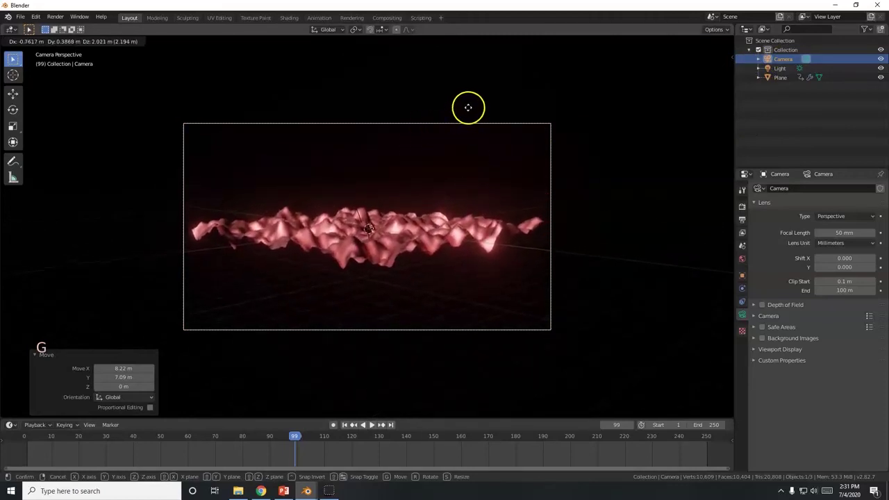
pyautogui.click(472, 47)
pyautogui.click(370, 424)
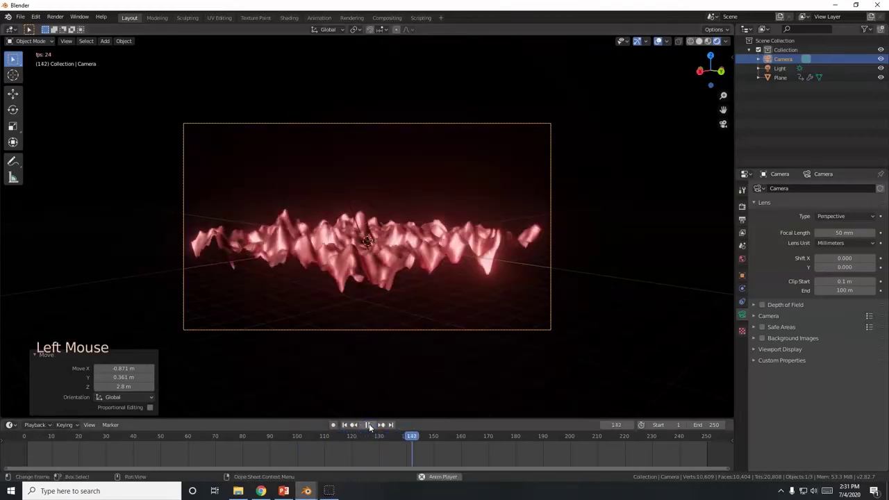
pyautogui.click(370, 425)
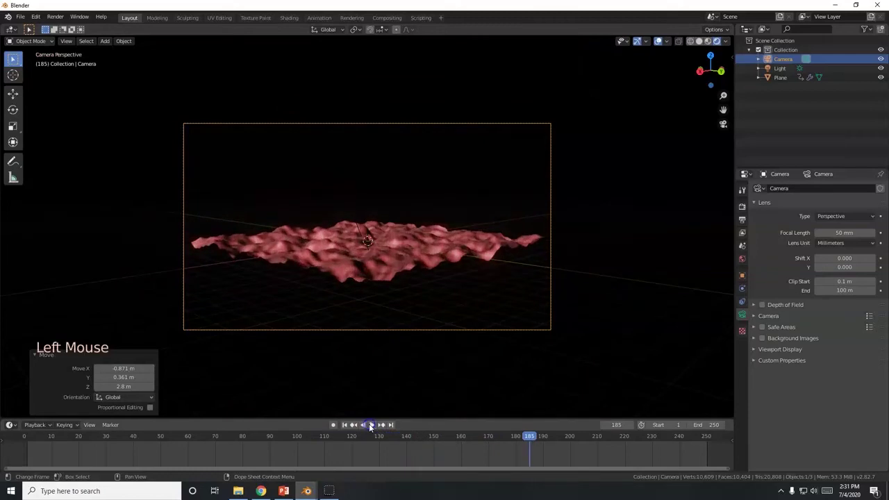
# - Play the animation from the top, bottom and front views, stop it, and return to the camera view
pyautogui.moveTo(410, 298); pyautogui.dragTo(437, 383, button='middle')
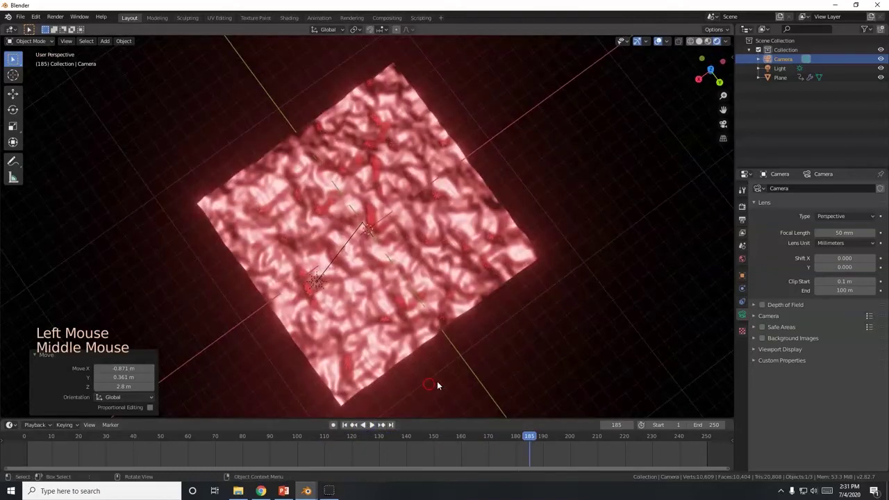
pyautogui.press('KP_7')
pyautogui.click(363, 424)
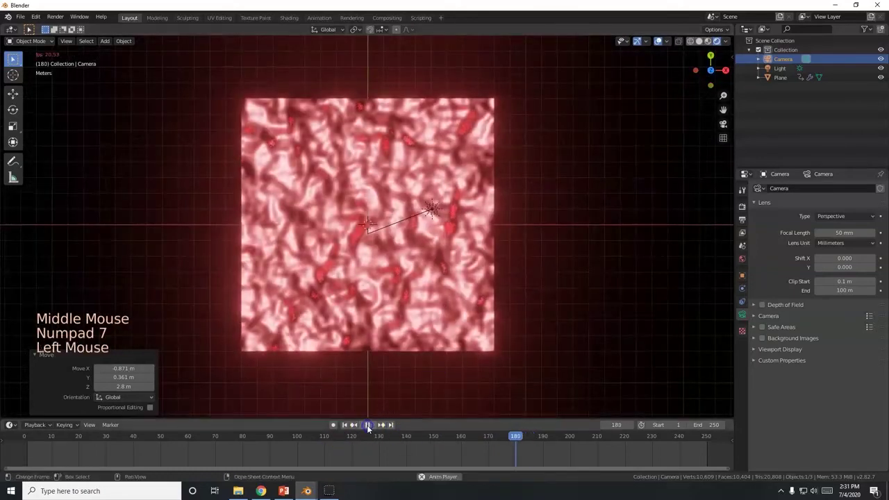
pyautogui.click(367, 425)
pyautogui.click(372, 425)
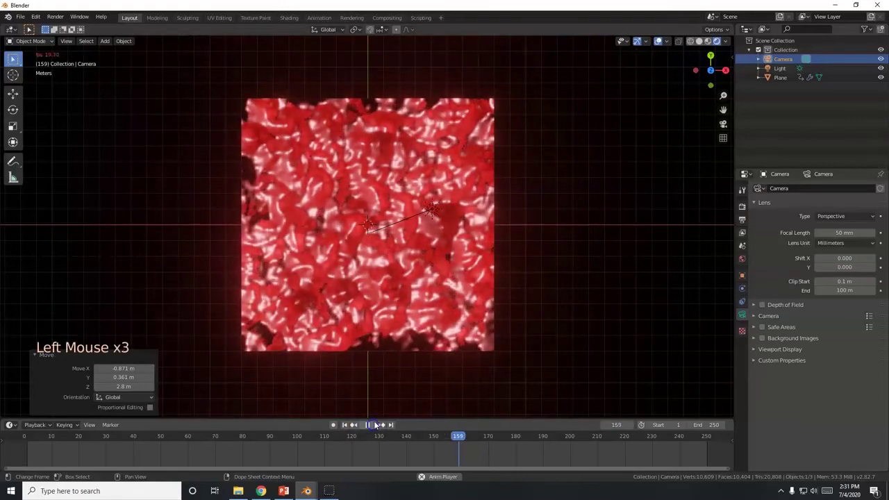
pyautogui.scroll(1, 441, 332)
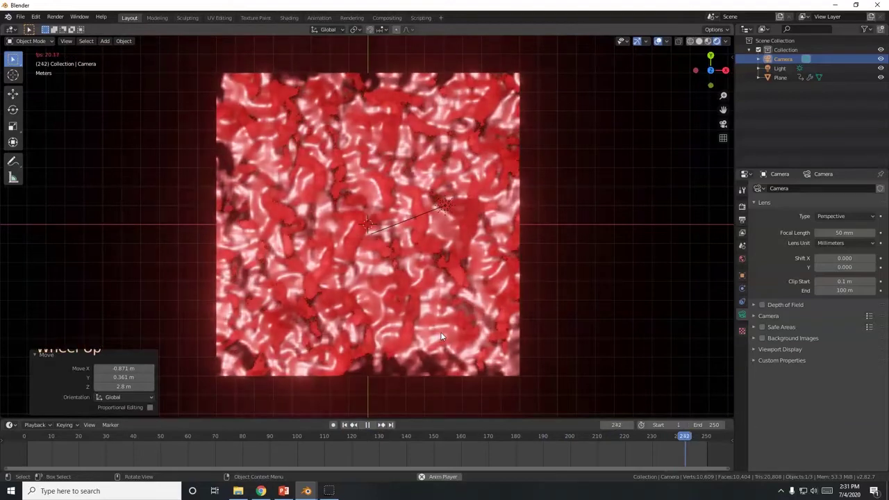
pyautogui.press('KP_9')
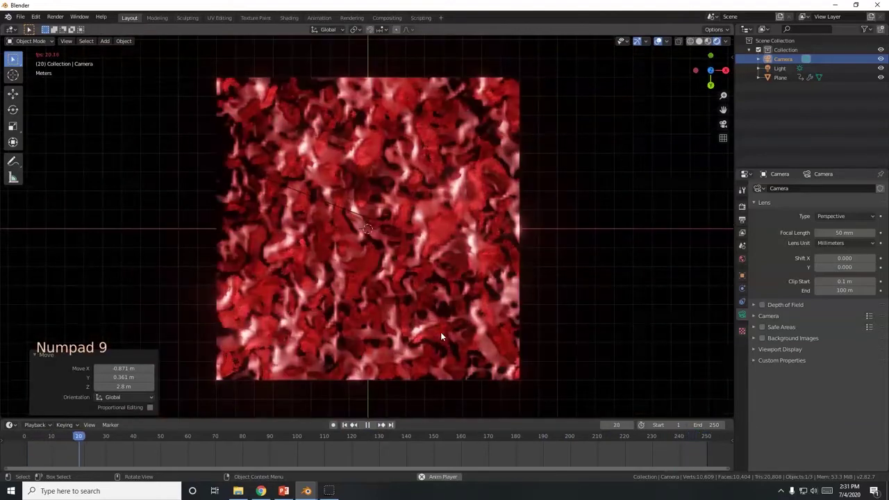
pyautogui.press('KP_7')
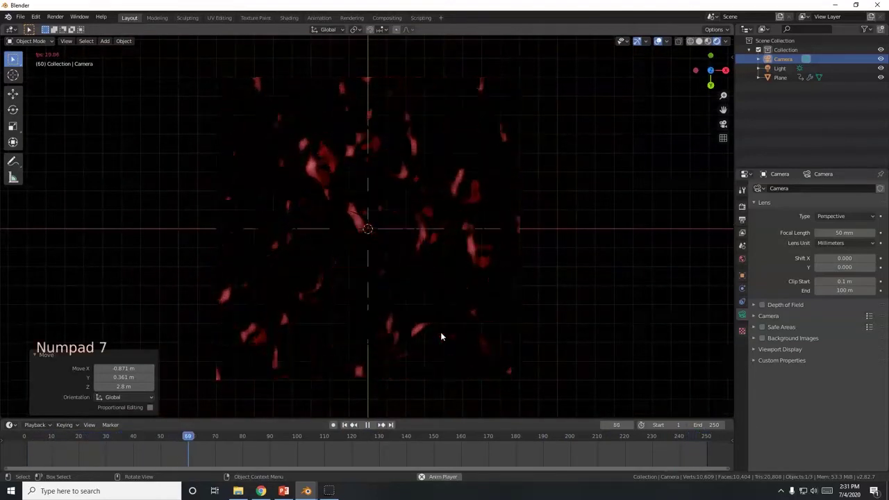
pyautogui.press('KP_1')
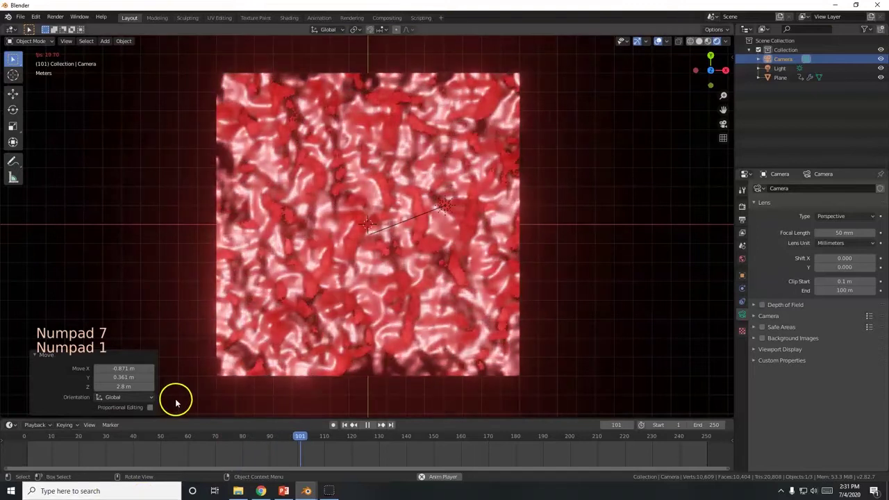
pyautogui.press('KP_1')
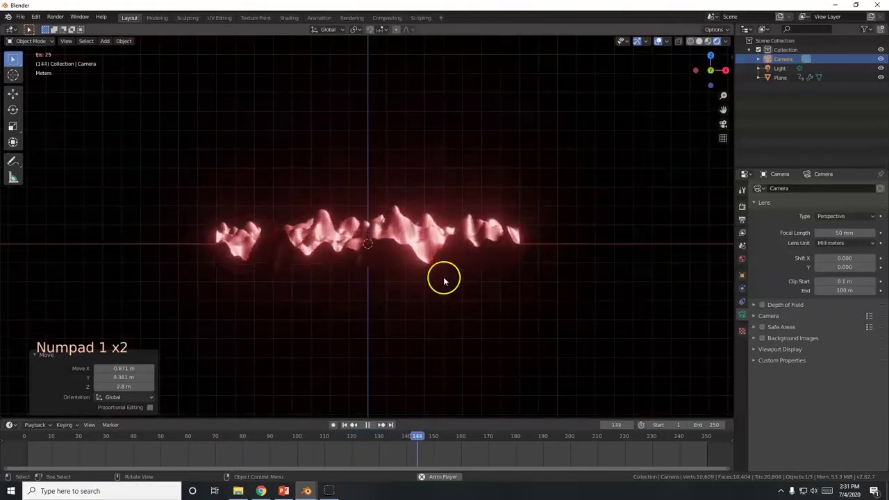
pyautogui.scroll(2, 444, 281)
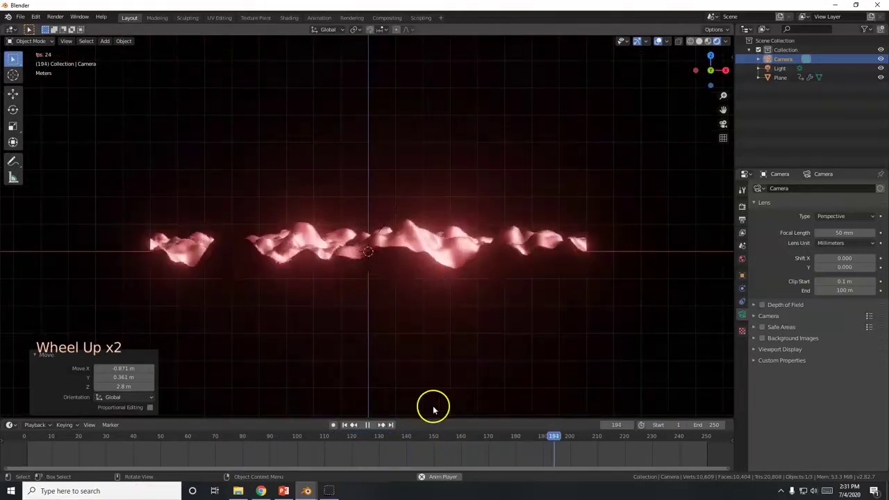
pyautogui.click(508, 295)
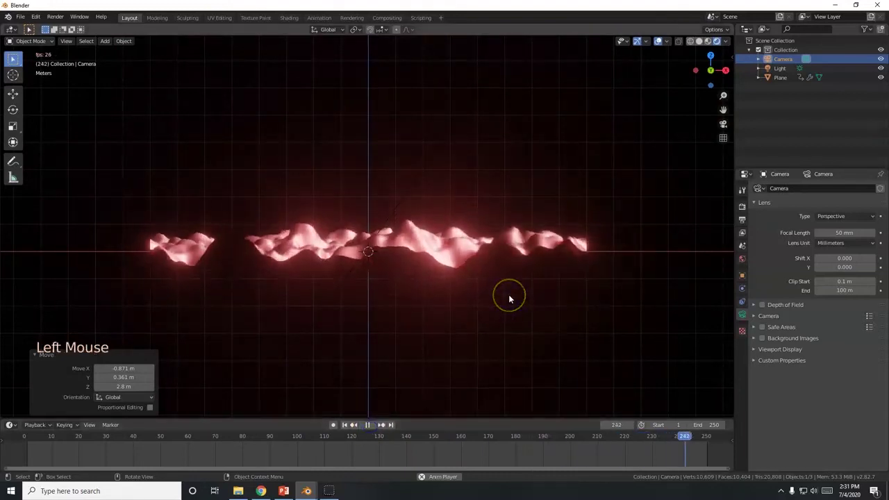
pyautogui.click(371, 424)
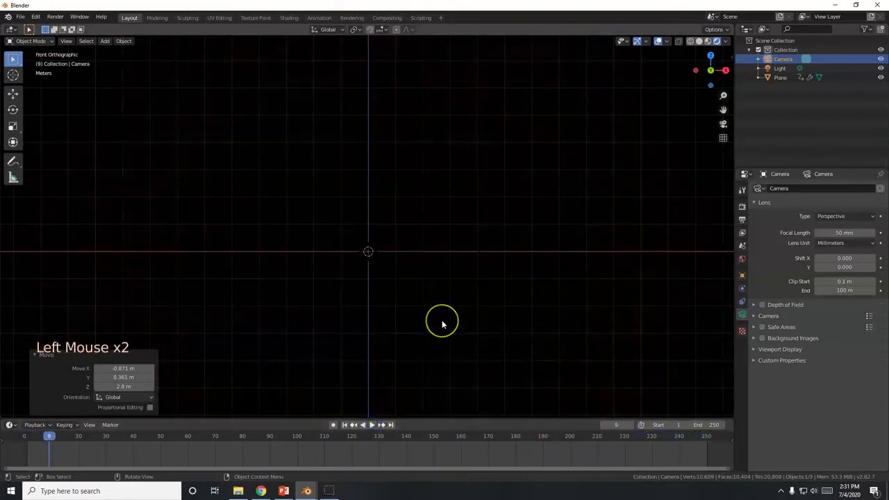
pyautogui.press('KP_0')
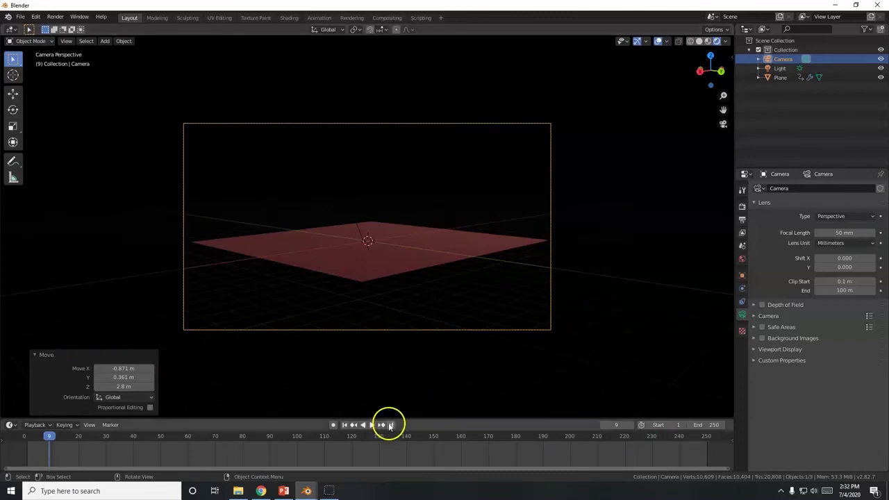
# - Set the render output's file format to FFmpeg video
pyautogui.click(742, 207)
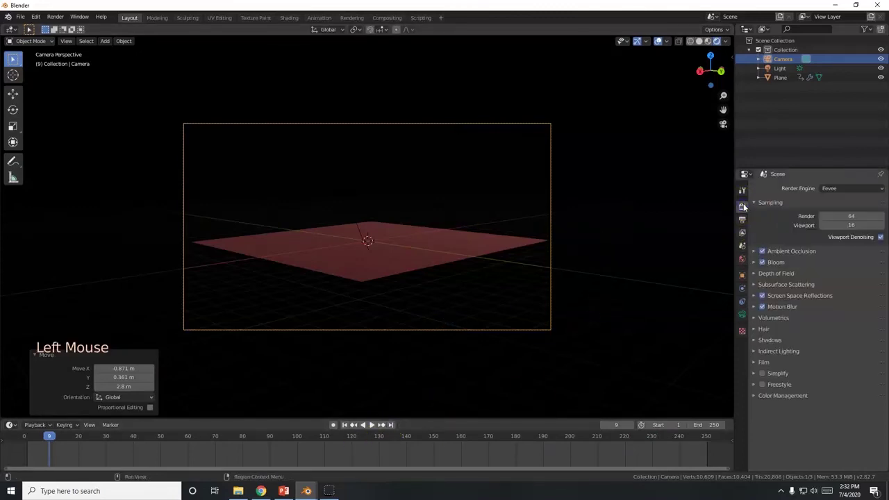
pyautogui.click(741, 220)
pyautogui.scroll(-1, 803, 395)
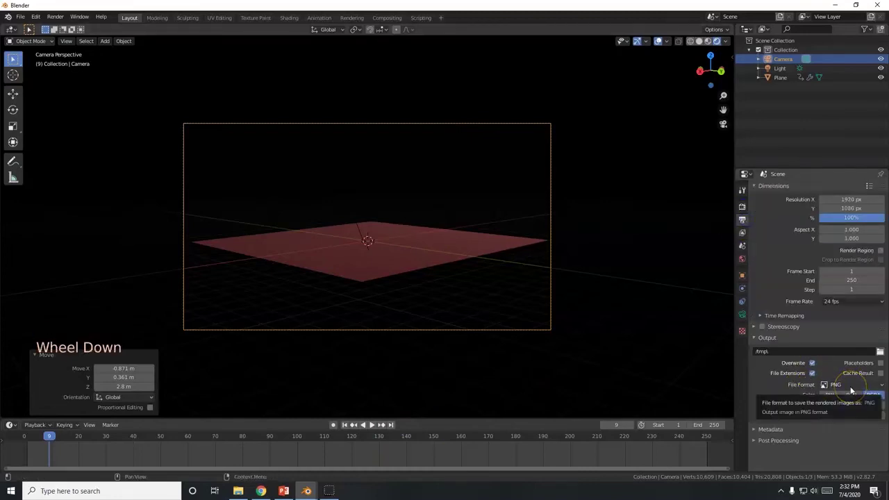
pyautogui.click(850, 386)
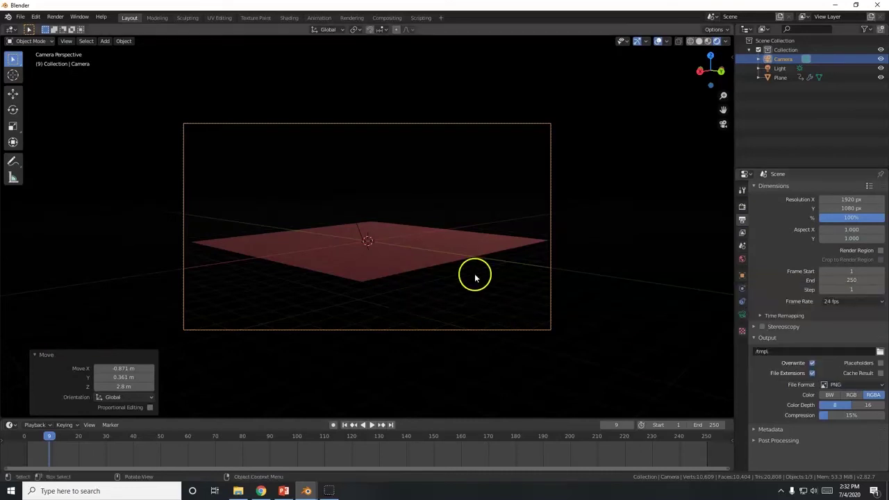
pyautogui.click(833, 386)
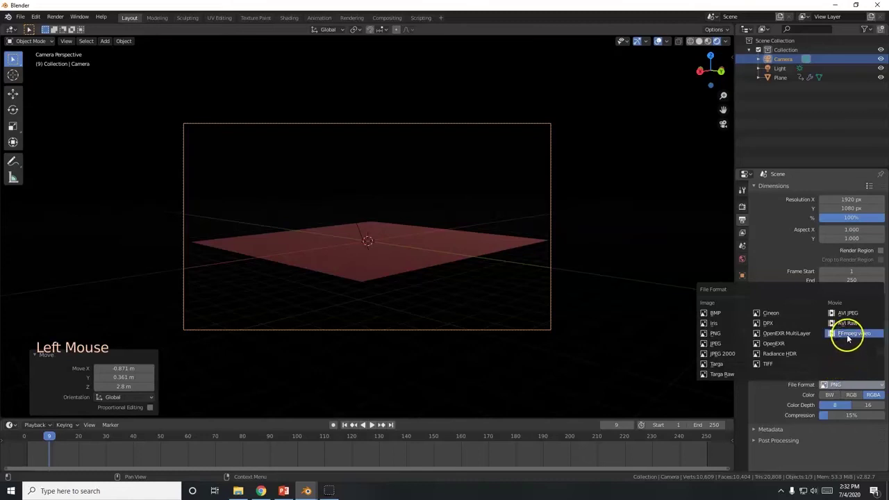
pyautogui.click(803, 393)
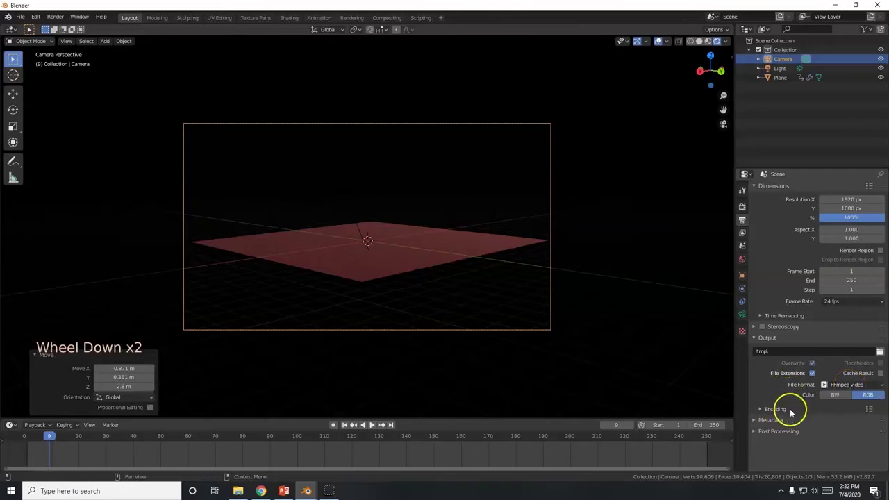
# - Set the audio codec in the output's encoding settings to AAC
pyautogui.click(790, 410)
pyautogui.scroll(-8, 790, 411)
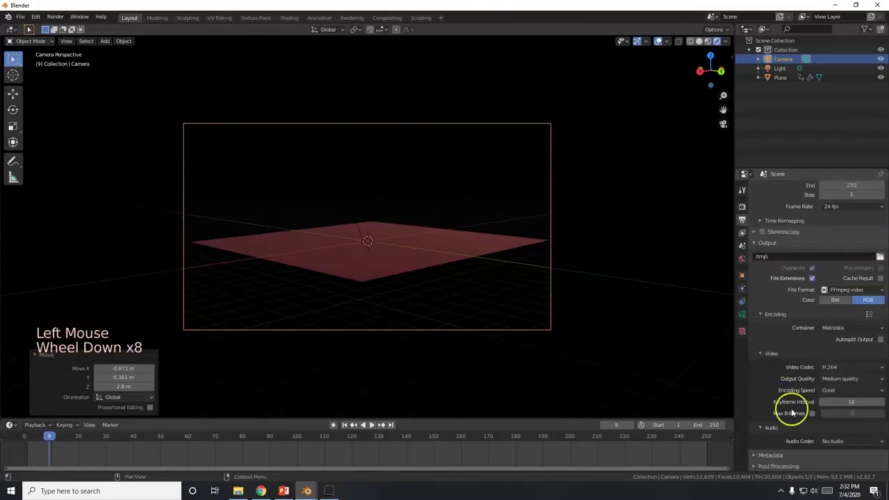
pyautogui.click(836, 441)
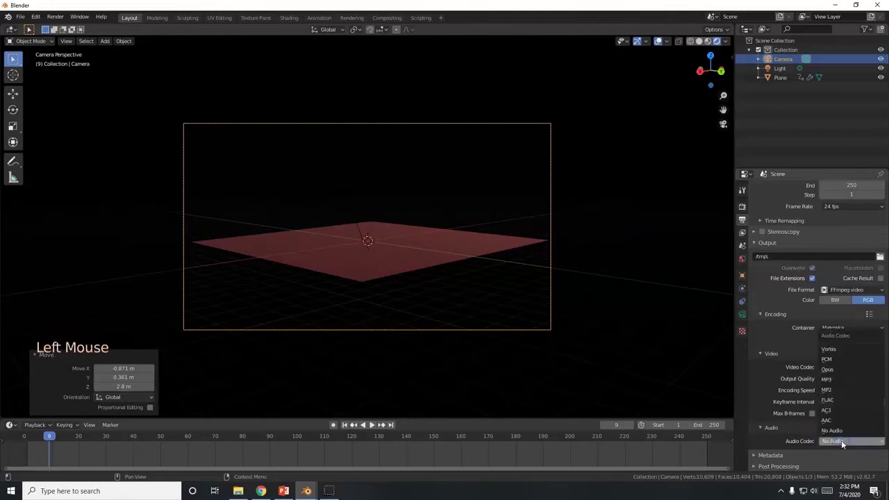
pyautogui.click(838, 420)
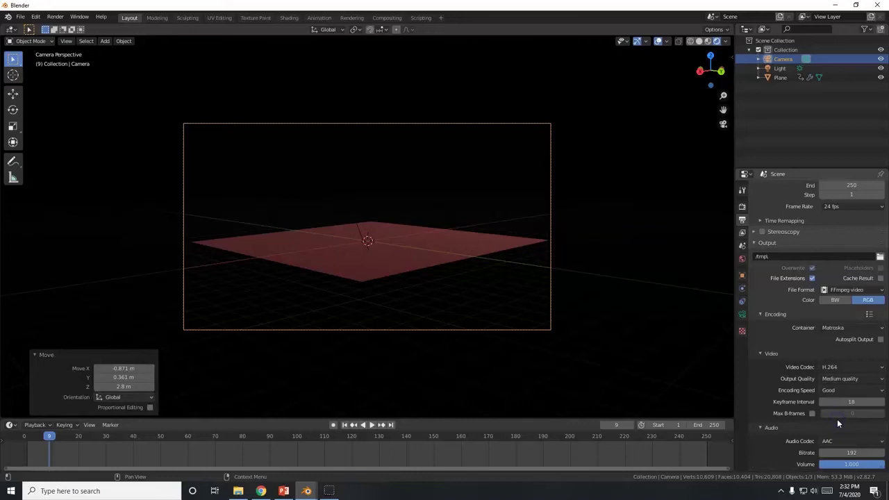
pyautogui.scroll(-1, 770, 422)
pyautogui.scroll(3, 772, 424)
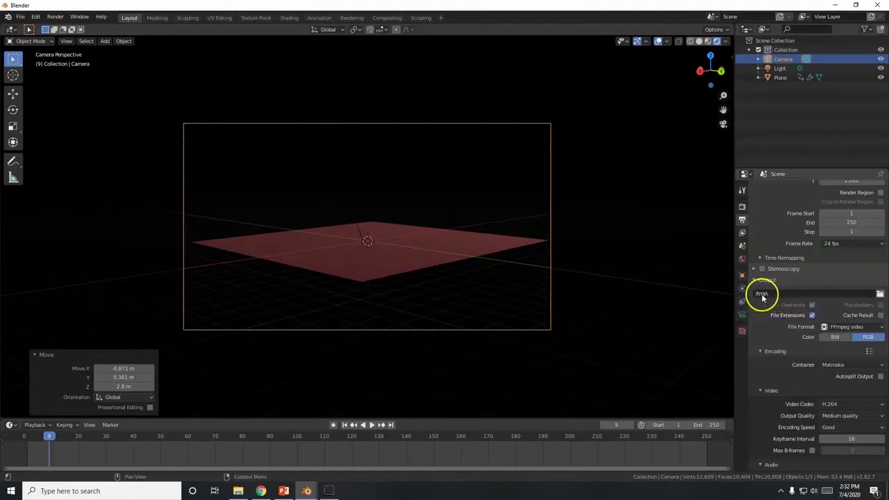
# - Set the render output to a file named Red Beat on the Desktop and render the animation
pyautogui.click(879, 294)
pyautogui.click(251, 209)
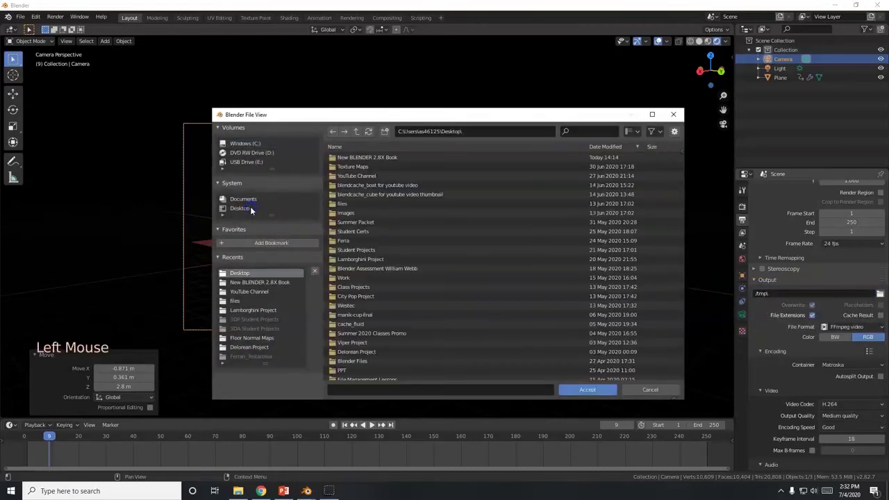
pyautogui.click(403, 389)
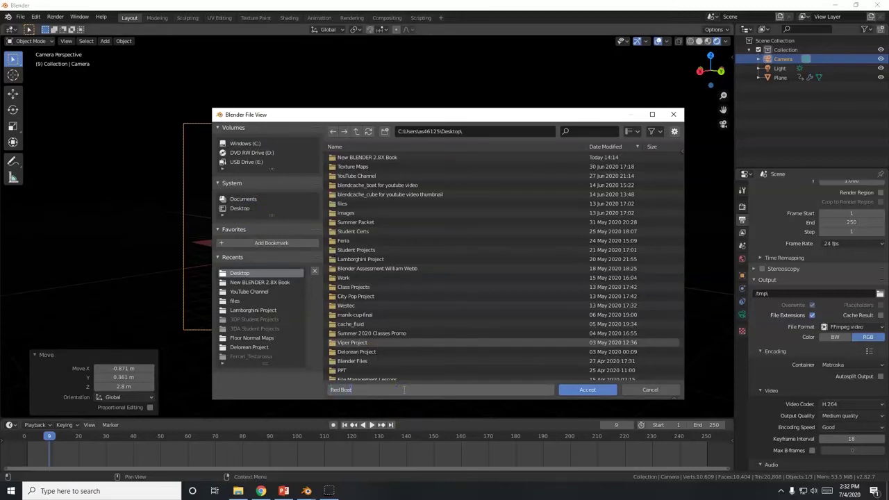
pyautogui.write('Red Beat')
pyautogui.click(588, 390)
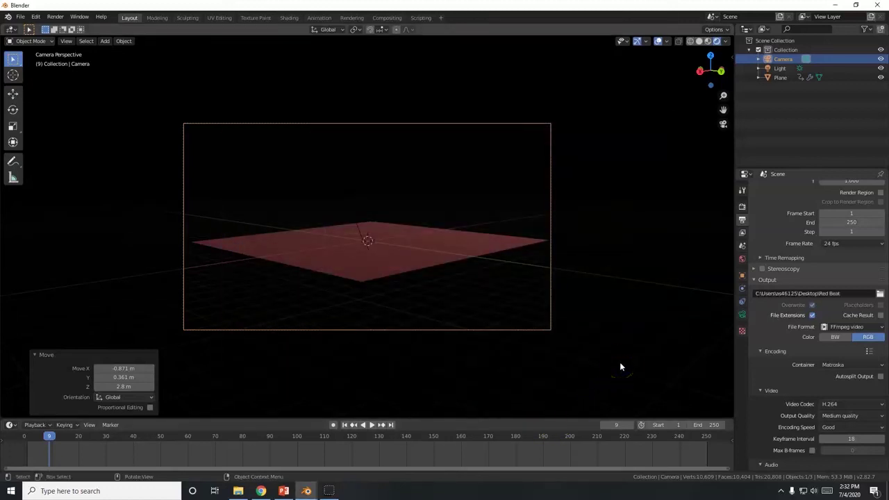
pyautogui.hotkey('ctrl', 'F12')
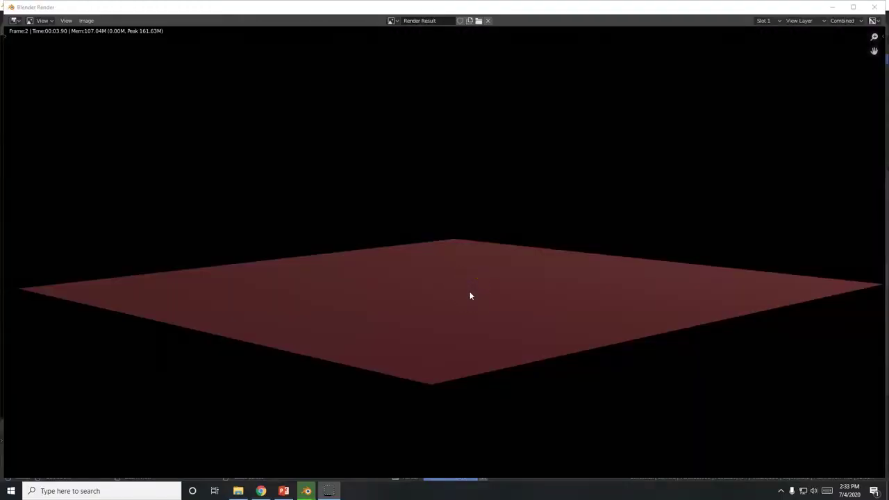
# - Inspect the magenta cylinder's mesh subdivisions in Edit Mode, then return to Object Mode
pyautogui.click(689, 391)
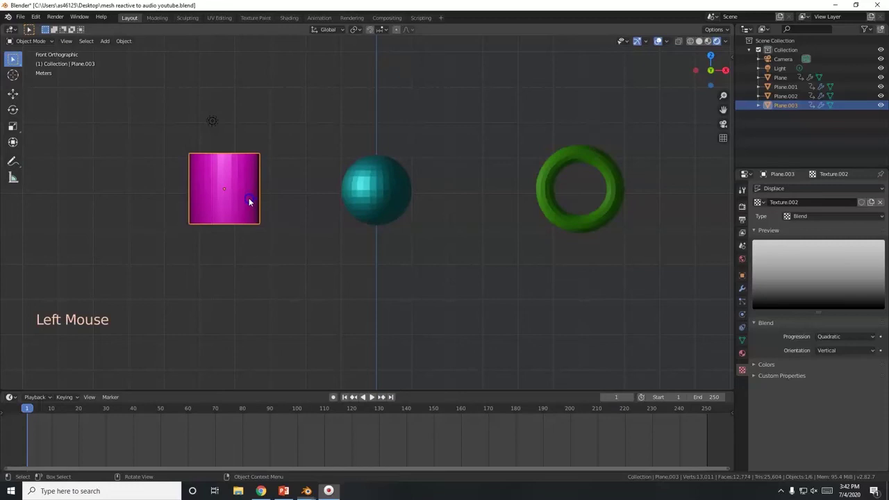
pyautogui.moveTo(249, 201); pyautogui.dragTo(241, 252, button='middle')
pyautogui.press('Tab')
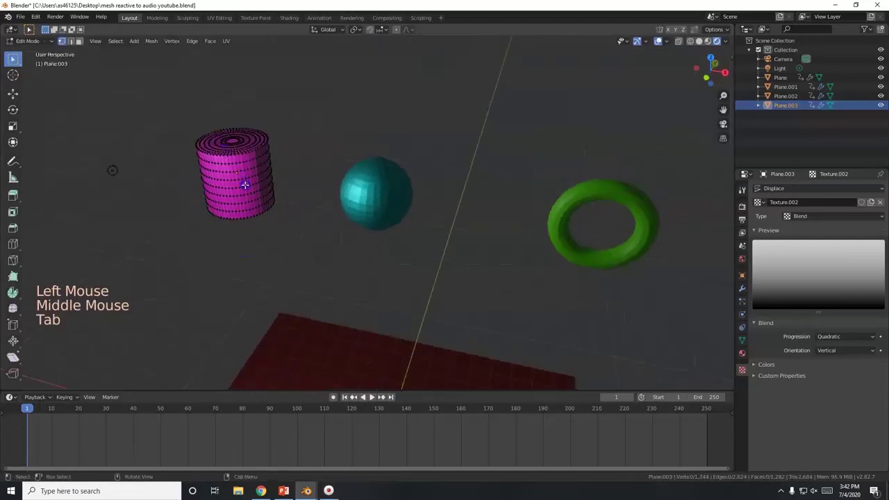
pyautogui.keyDown('shift'); pyautogui.moveTo(227, 176); pyautogui.dragTo(264, 254, button='middle'); pyautogui.keyUp('shift')
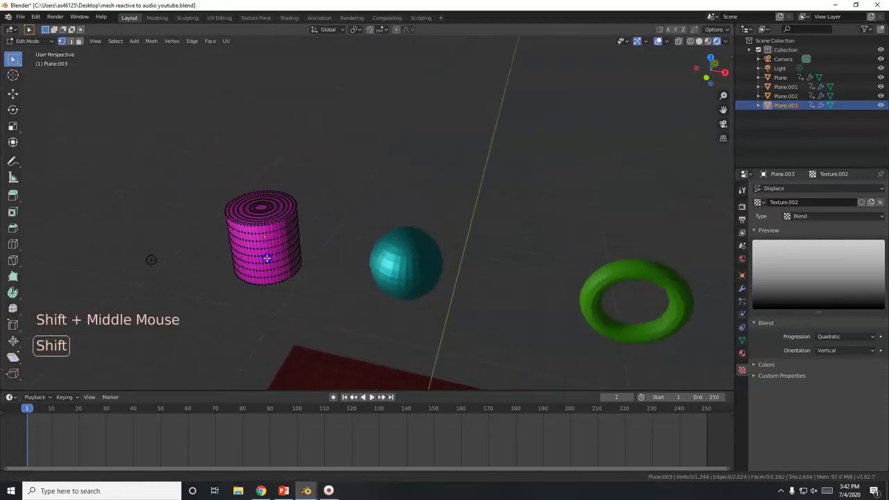
pyautogui.scroll(2, 264, 257)
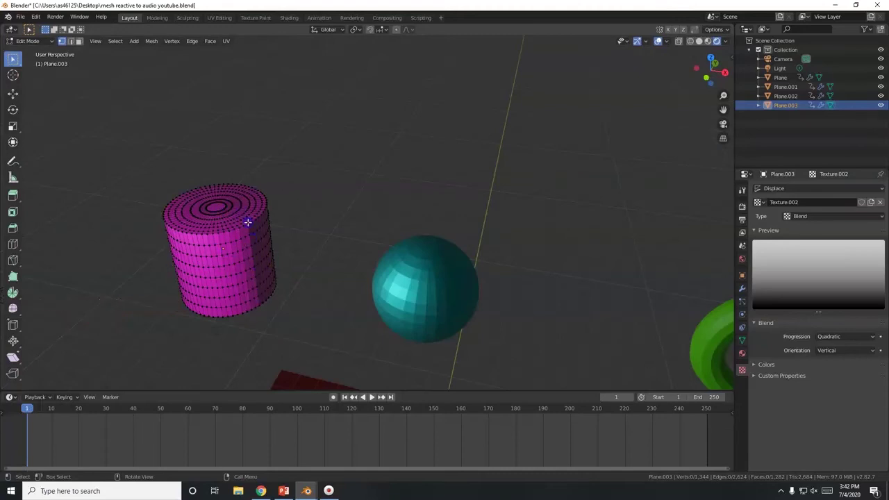
pyautogui.press('Tab')
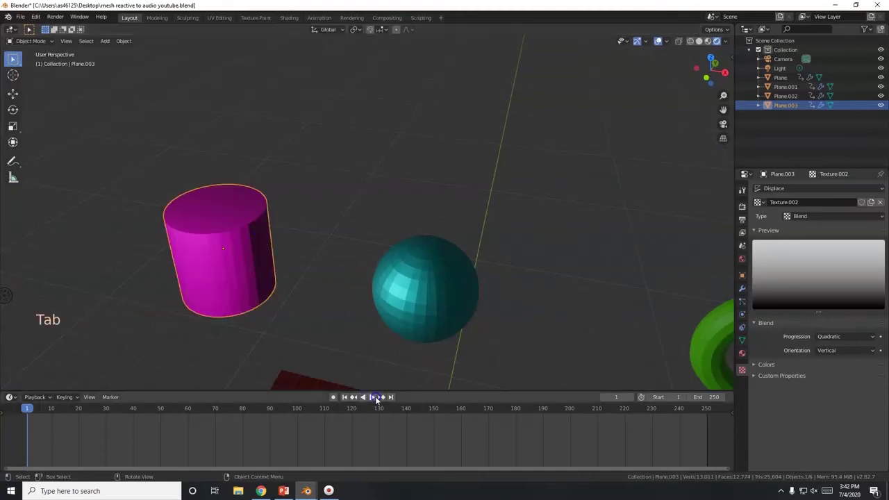
# - Play the animation, examine the cylinder's Displace modifier and texture settings, and stop playback
pyautogui.keyDown('shift'); pyautogui.moveTo(352, 304); pyautogui.dragTo(709, 321, button='middle'); pyautogui.keyUp('shift')
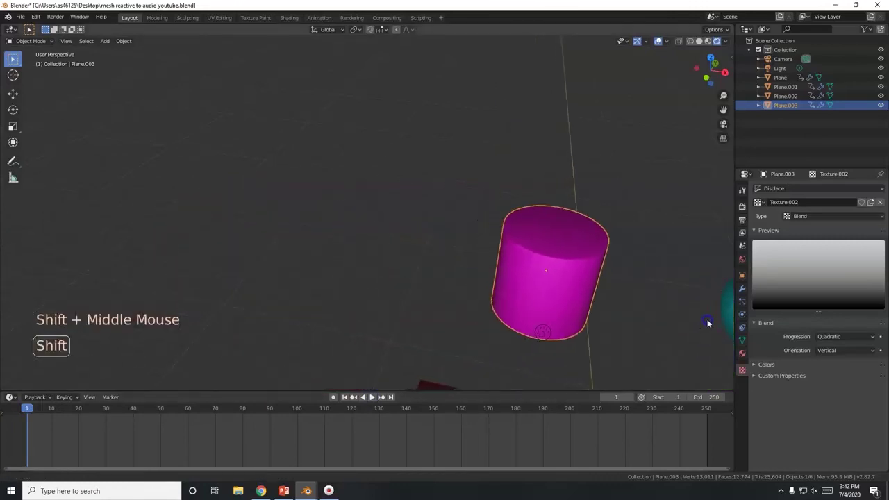
pyautogui.click(372, 397)
pyautogui.moveTo(502, 336); pyautogui.dragTo(535, 310, button='middle')
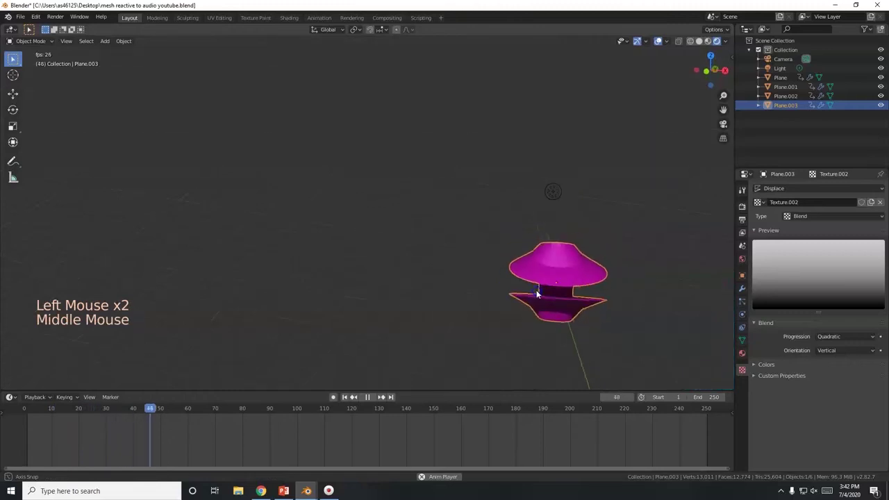
pyautogui.click(742, 288)
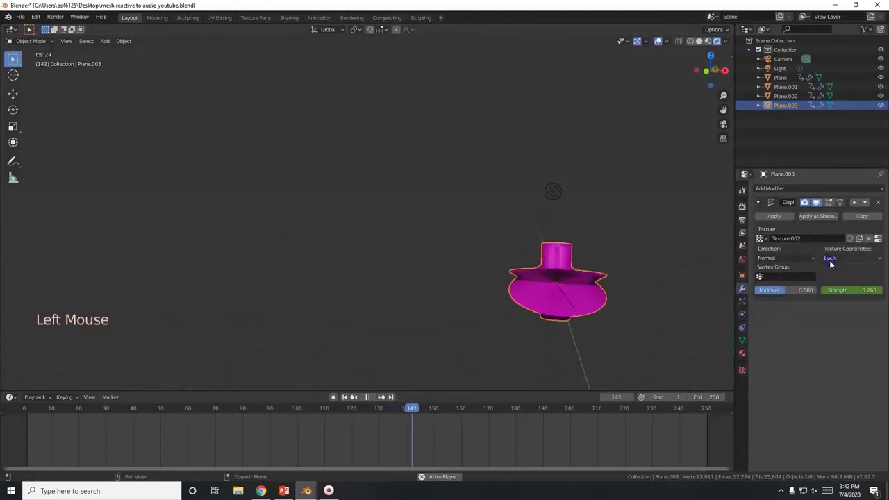
pyautogui.click(741, 370)
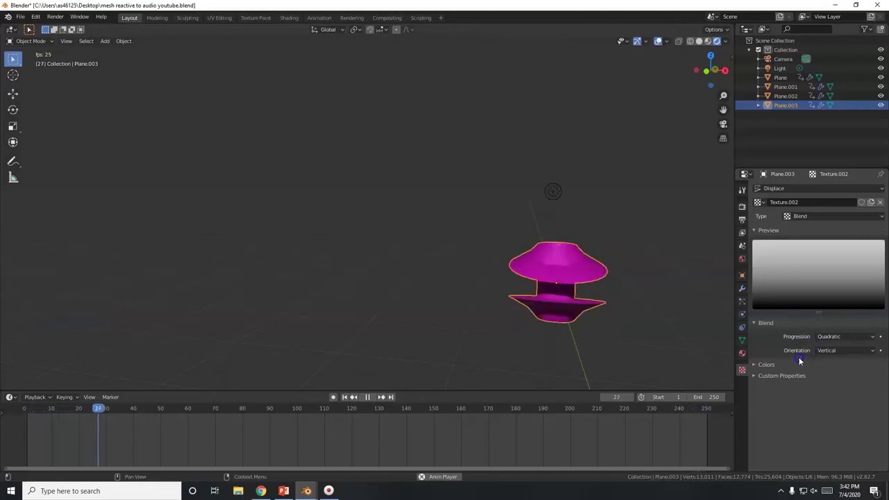
pyautogui.click(370, 397)
# - Select the teal sphere, inspect its mesh in Edit Mode, and return to Object Mode
pyautogui.keyDown('shift'); pyautogui.moveTo(539, 338); pyautogui.dragTo(197, 286, button='middle'); pyautogui.keyUp('shift')
pyautogui.scroll(2, 389, 282)
pyautogui.moveTo(388, 282); pyautogui.dragTo(422, 277, button='middle')
pyautogui.click(408, 272)
pyautogui.press('Tab')
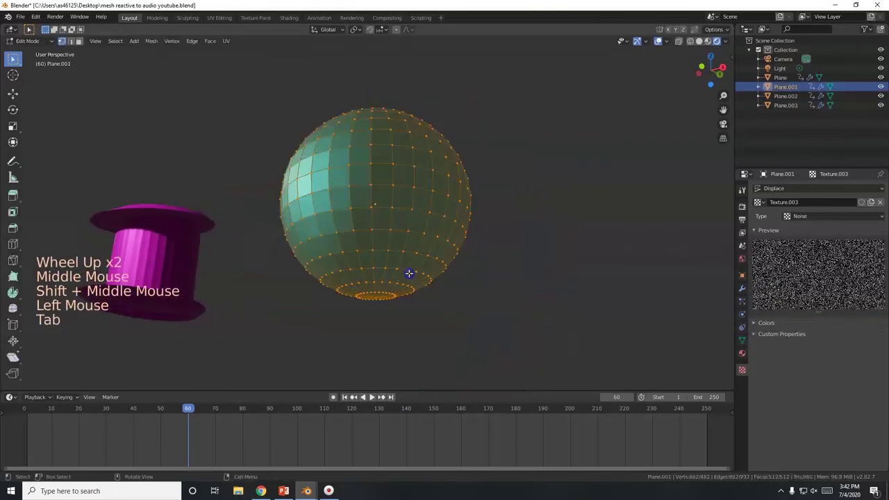
pyautogui.press('Tab')
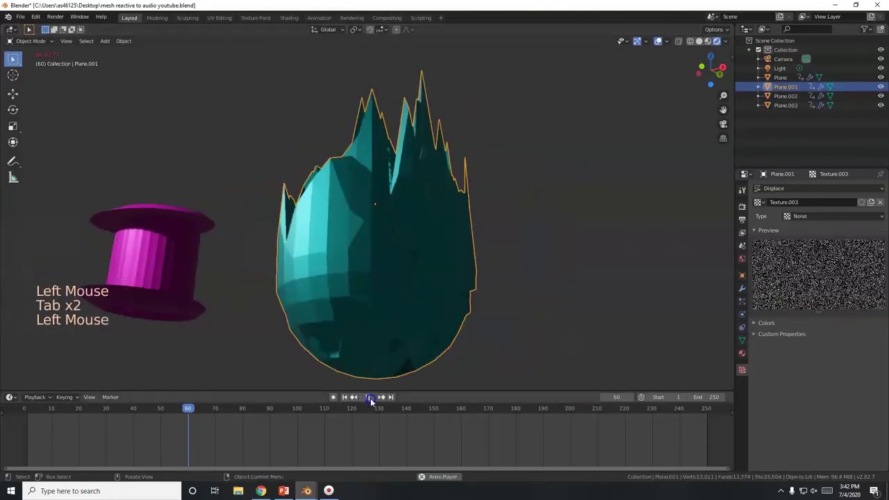
# - Watch the sphere's animation from several angles and examine its Displace modifier settings
pyautogui.scroll(-2, 495, 296)
pyautogui.moveTo(496, 296); pyautogui.dragTo(521, 304, button='middle')
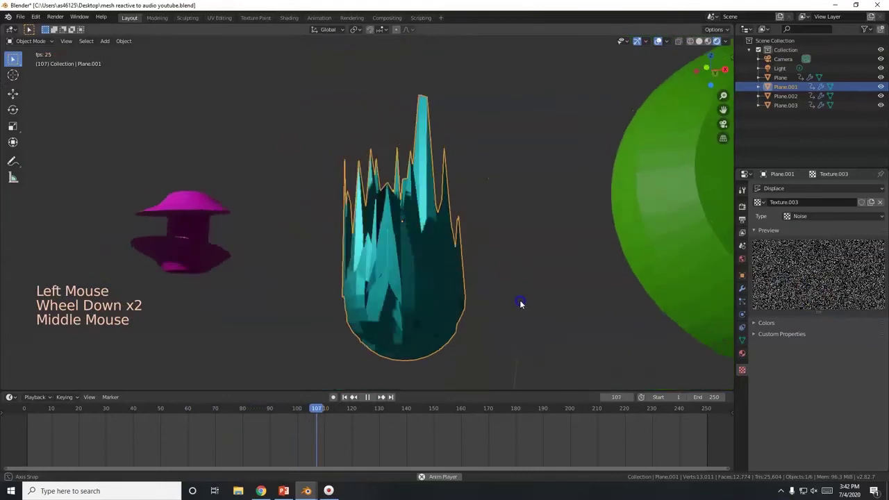
pyautogui.click(741, 288)
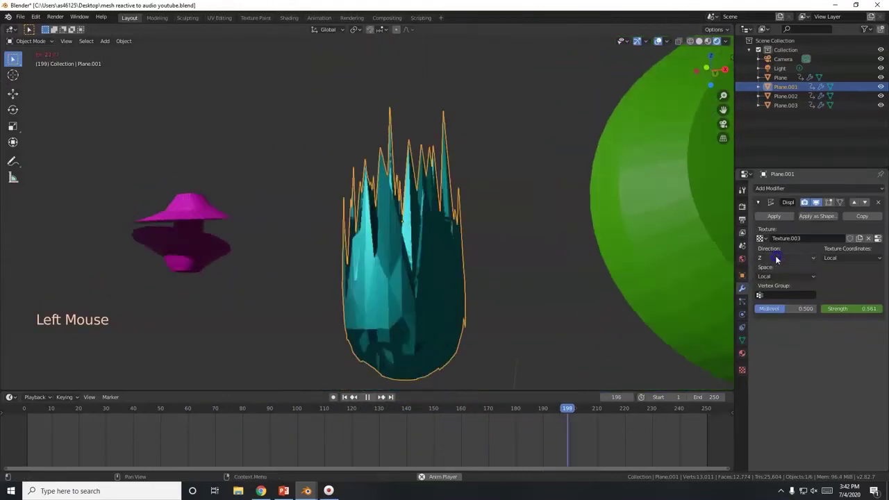
pyautogui.moveTo(379, 269); pyautogui.dragTo(605, 251, button='middle')
pyautogui.scroll(-2, 446, 227)
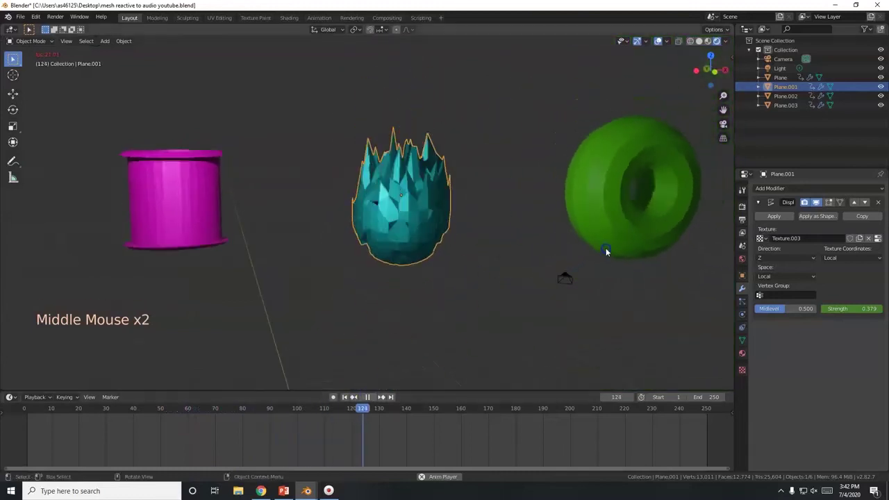
# - Select the green torus, stop playback, return to the first frame, and inspect the torus mesh in Edit Mode
pyautogui.click(622, 226)
pyautogui.click(370, 396)
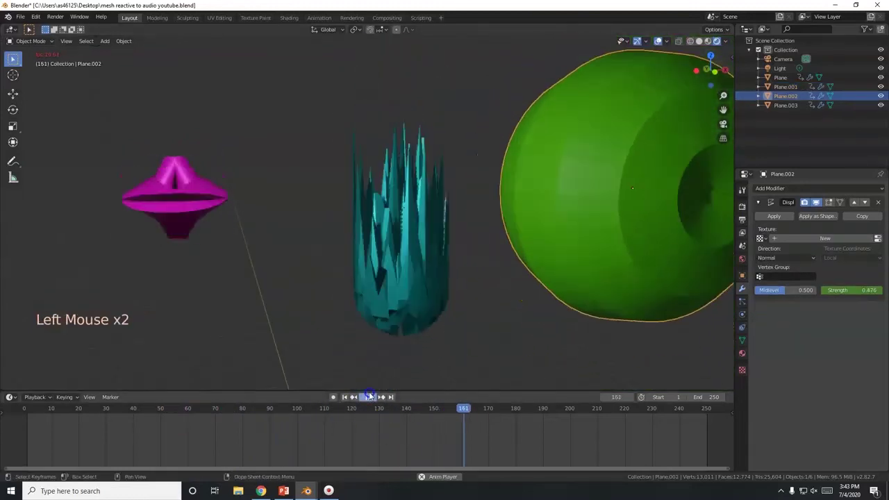
pyautogui.click(345, 397)
pyautogui.keyDown('shift'); pyautogui.moveTo(545, 294); pyautogui.dragTo(508, 243, button='middle'); pyautogui.keyUp('shift')
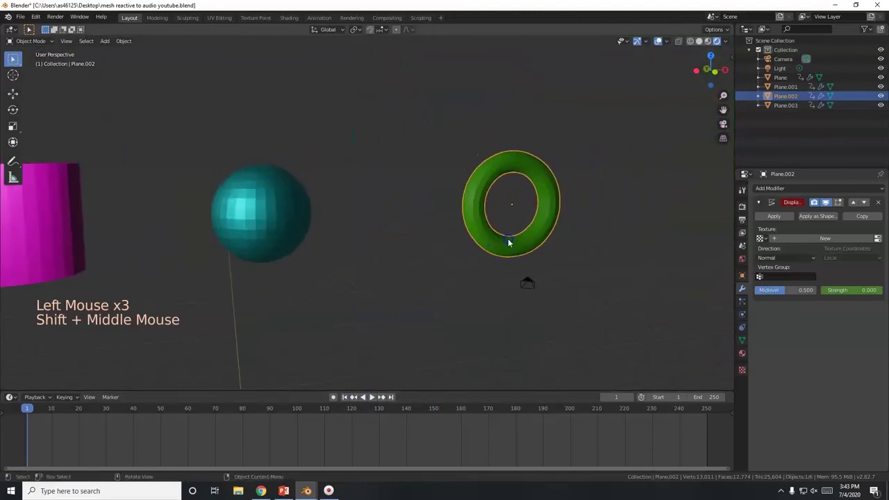
pyautogui.press('Tab')
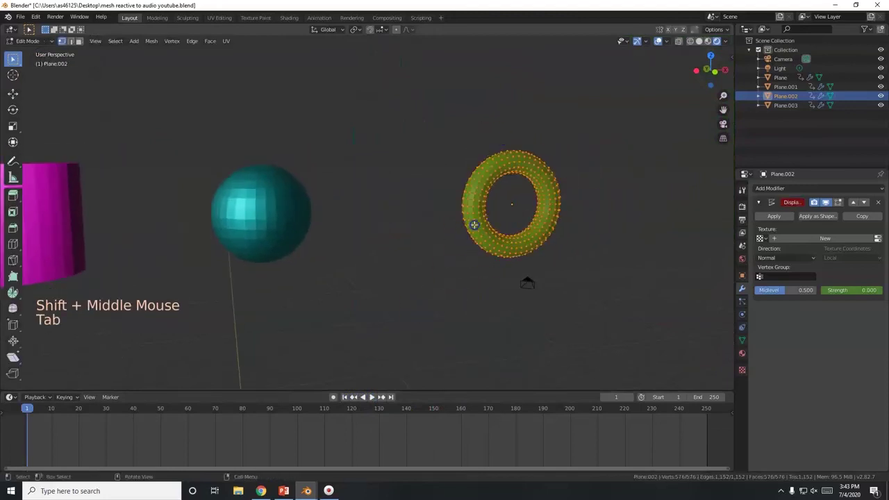
pyautogui.press('Tab')
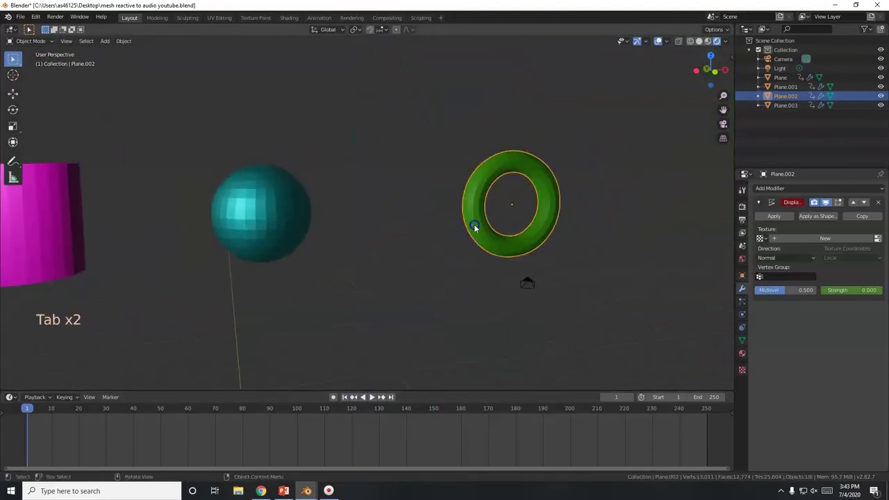
# - With the animation playing, add a new texture to the torus's Displace modifier and set its type to Blend
pyautogui.click(741, 368)
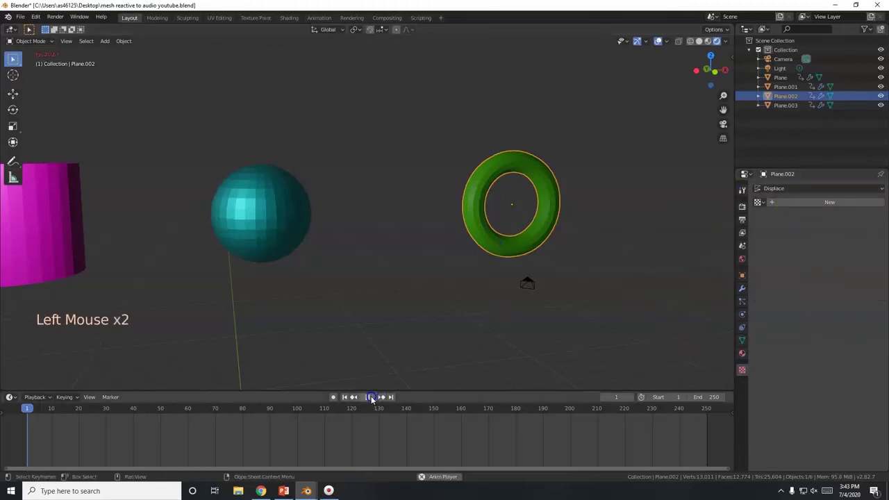
pyautogui.scroll(-2, 549, 280)
pyautogui.moveTo(535, 286); pyautogui.dragTo(510, 287, button='middle')
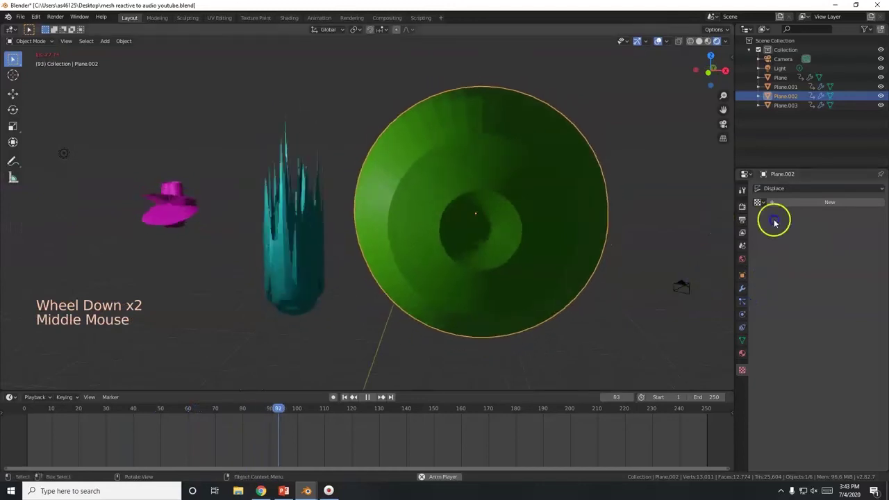
pyautogui.click(830, 205)
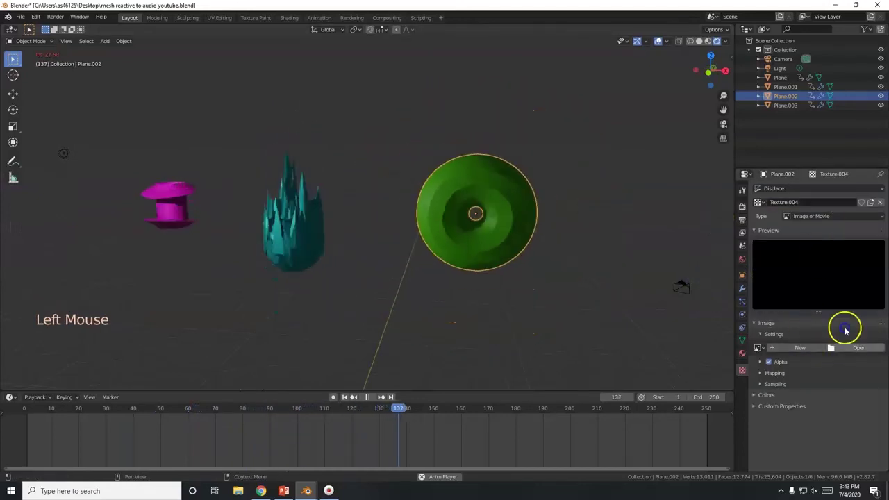
pyautogui.click(812, 216)
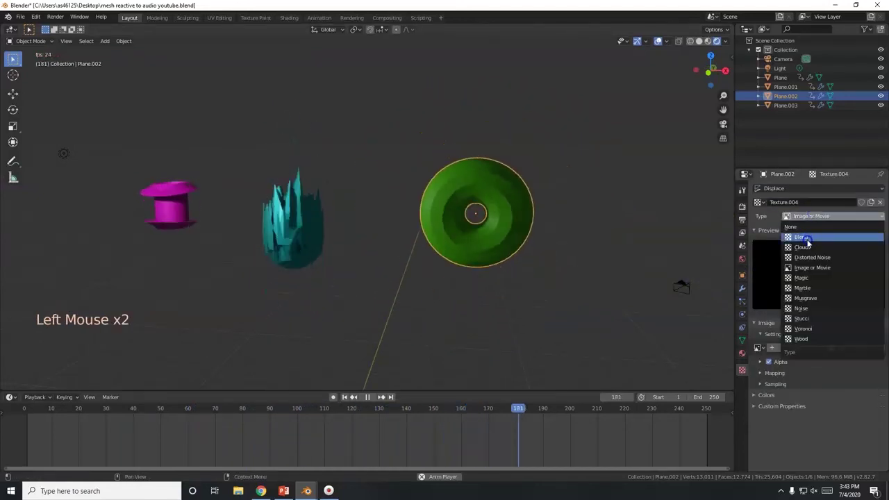
pyautogui.click(806, 237)
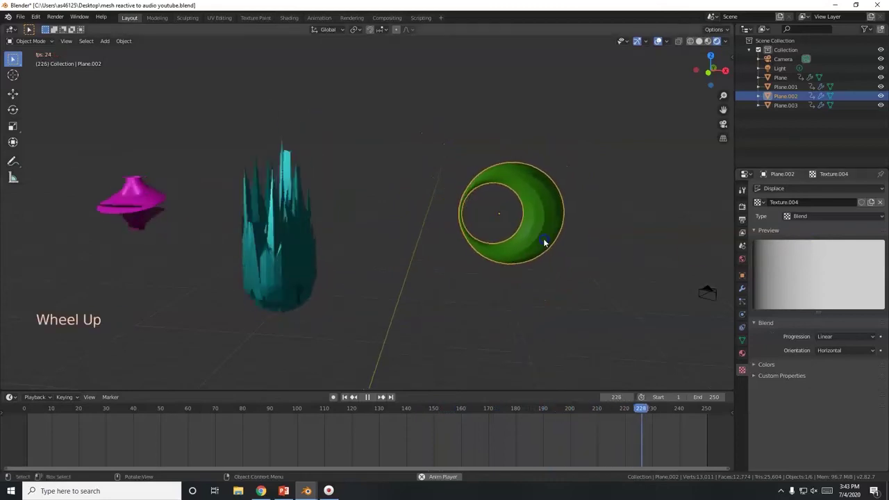
# - Try the Clouds type on the torus's displacement texture, then set the type to Wood
pyautogui.click(840, 217)
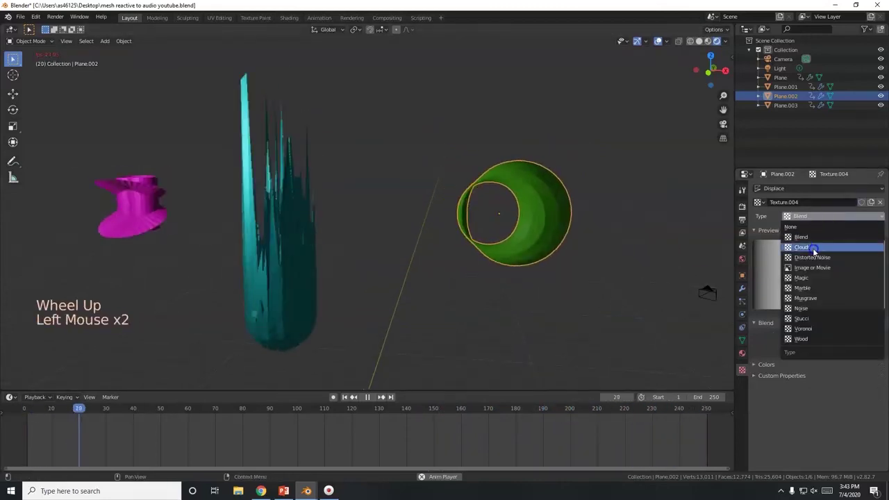
pyautogui.click(813, 248)
pyautogui.click(825, 218)
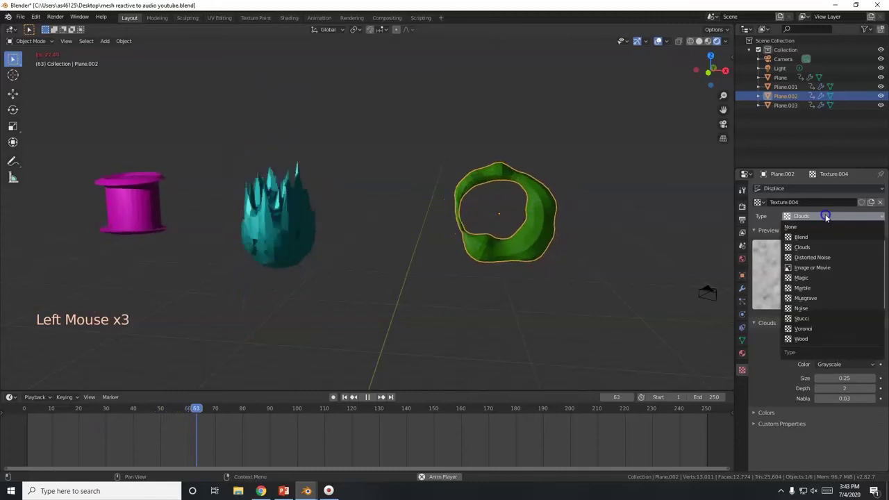
pyautogui.click(801, 338)
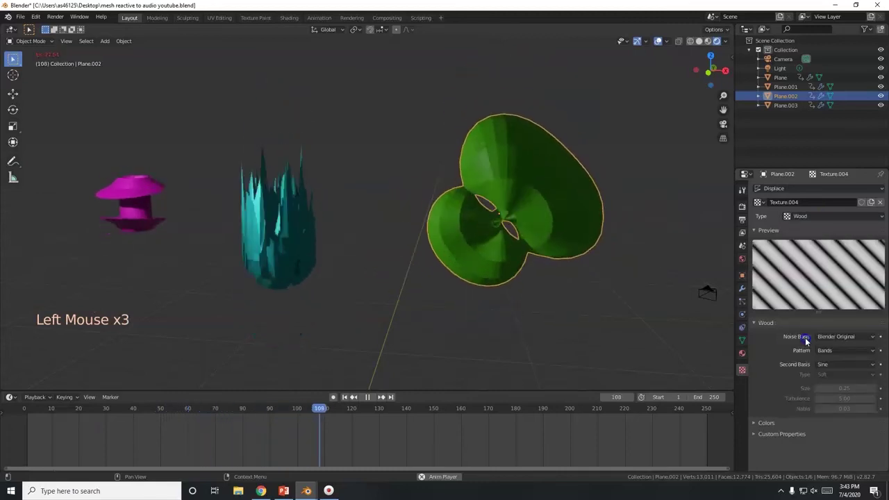
# - Set the torus's Displace direction to Y, view the animated shapes, and stop playback
pyautogui.click(742, 289)
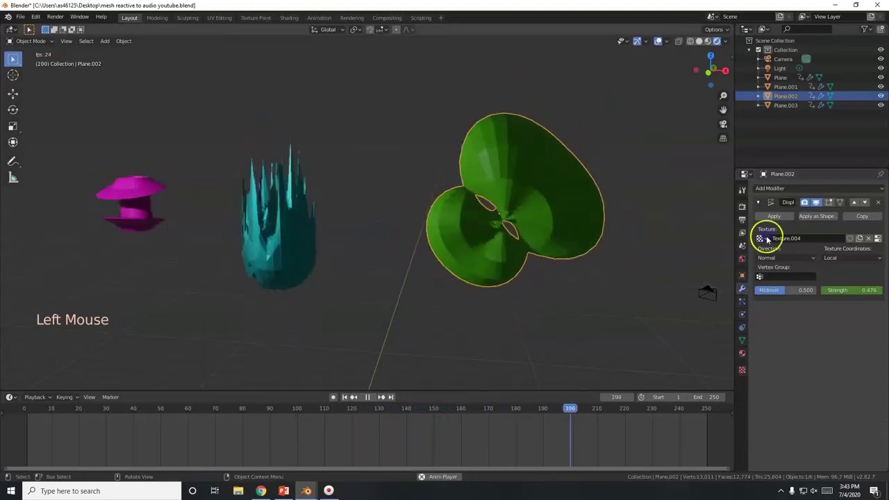
pyautogui.click(785, 258)
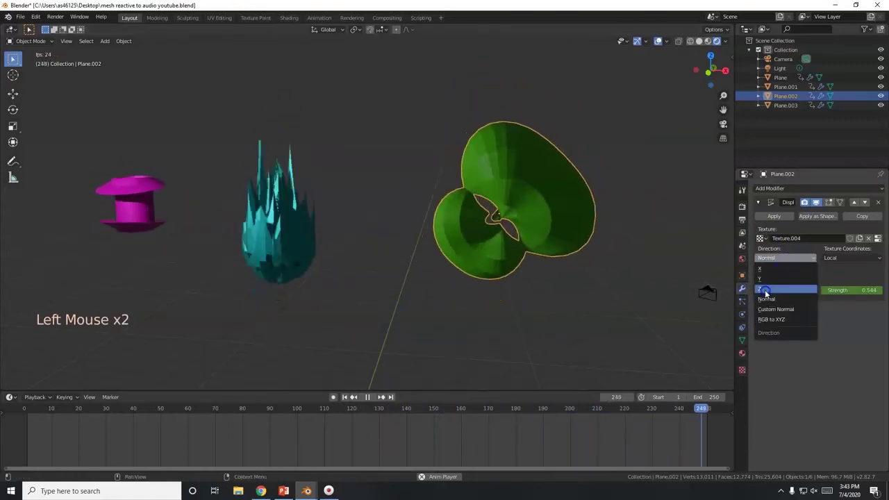
pyautogui.click(767, 282)
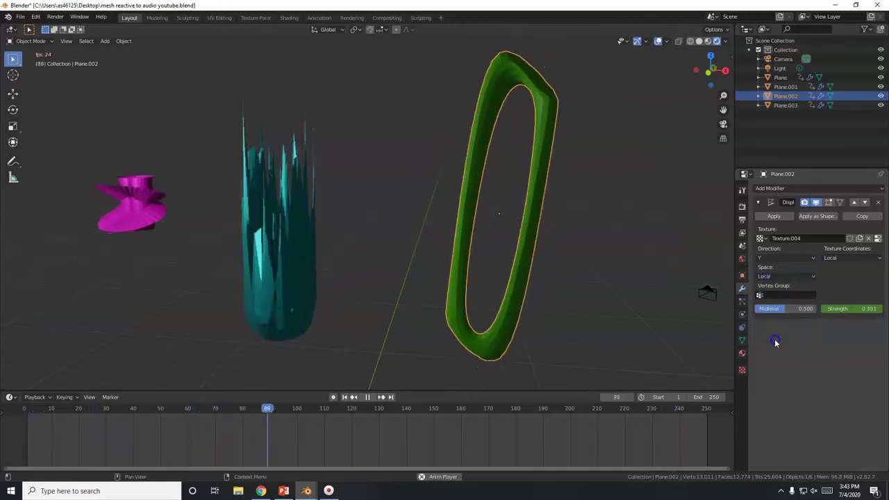
pyautogui.scroll(-2, 468, 302)
pyautogui.moveTo(468, 301); pyautogui.dragTo(495, 297, button='middle')
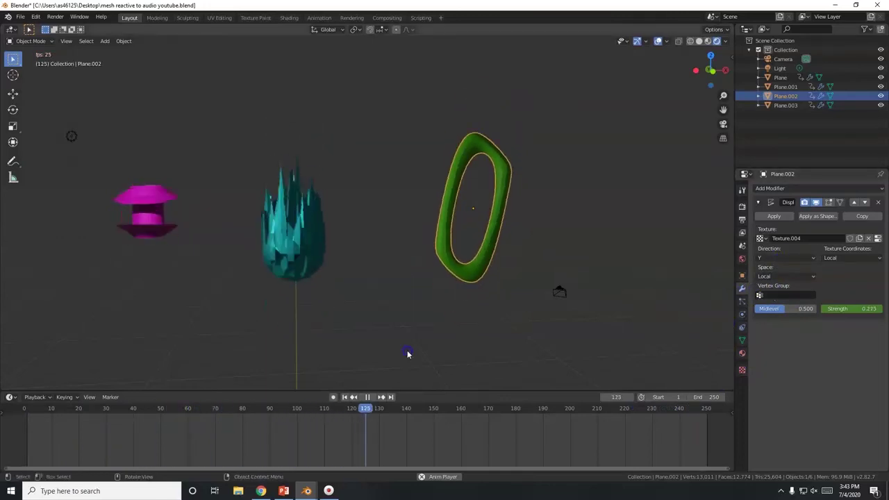
pyautogui.click(367, 397)
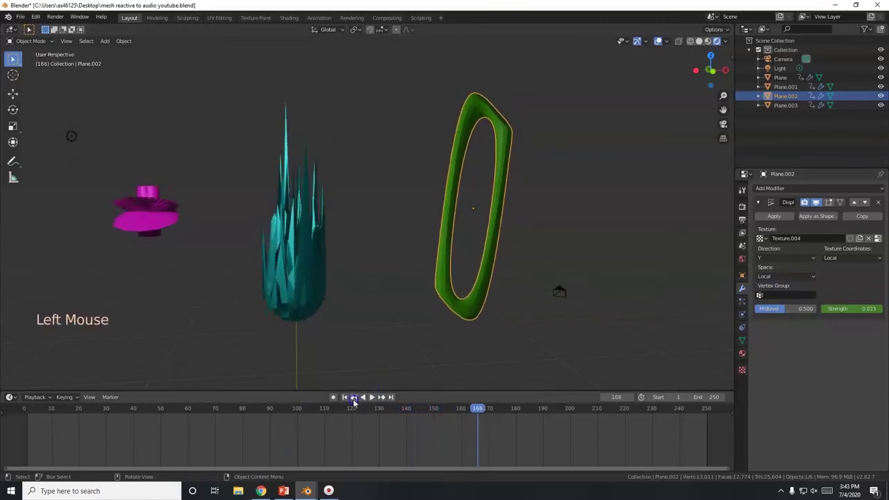
# - Return to the first frame and select the top-face vertices of the magenta cylinder in Edit Mode
pyautogui.click(345, 397)
pyautogui.moveTo(238, 269); pyautogui.dragTo(239, 291, button='middle')
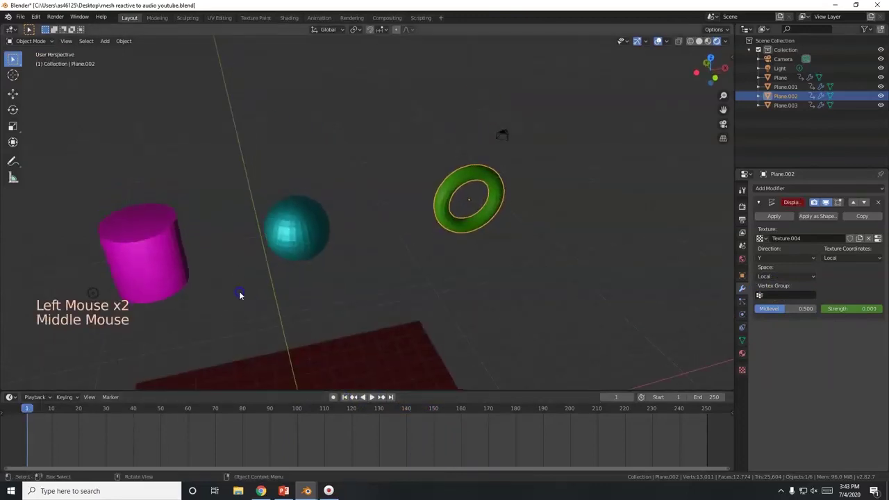
pyautogui.click(141, 243)
pyautogui.press('Tab')
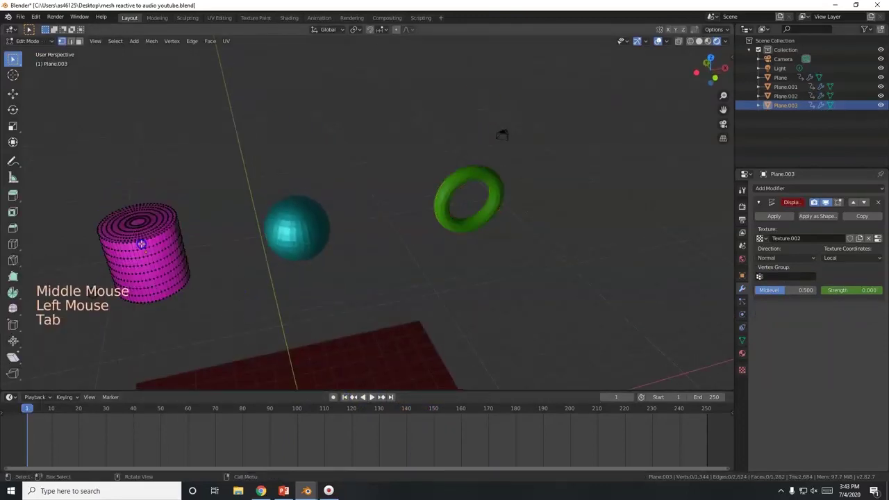
pyautogui.press('KP_7')
pyautogui.moveTo(98, 172); pyautogui.dragTo(208, 292)
pyautogui.moveTo(209, 292); pyautogui.dragTo(228, 218, button='middle')
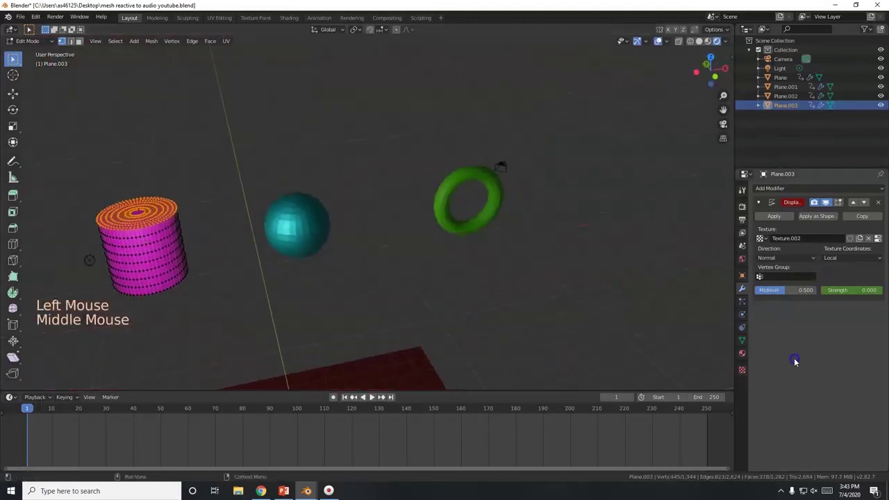
# - Assign the selected vertices to a new vertex group named Cylinder Top and return to Object Mode
pyautogui.click(742, 342)
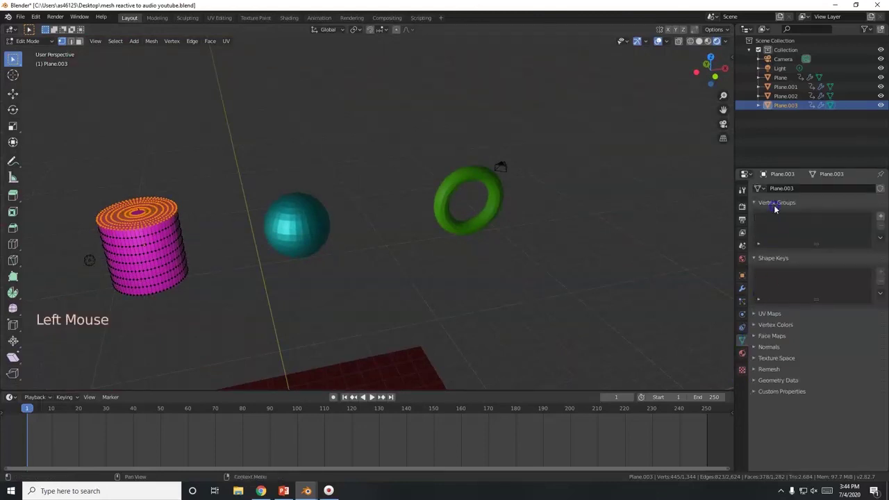
pyautogui.click(881, 217)
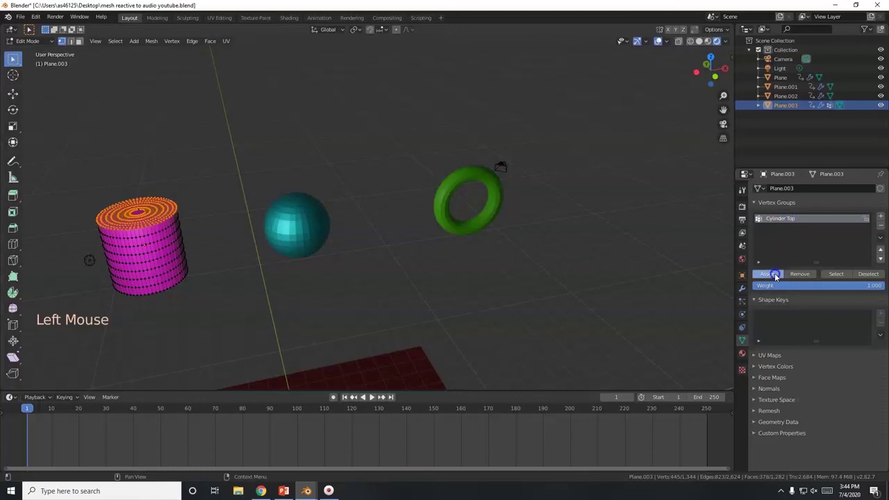
pyautogui.click(148, 242)
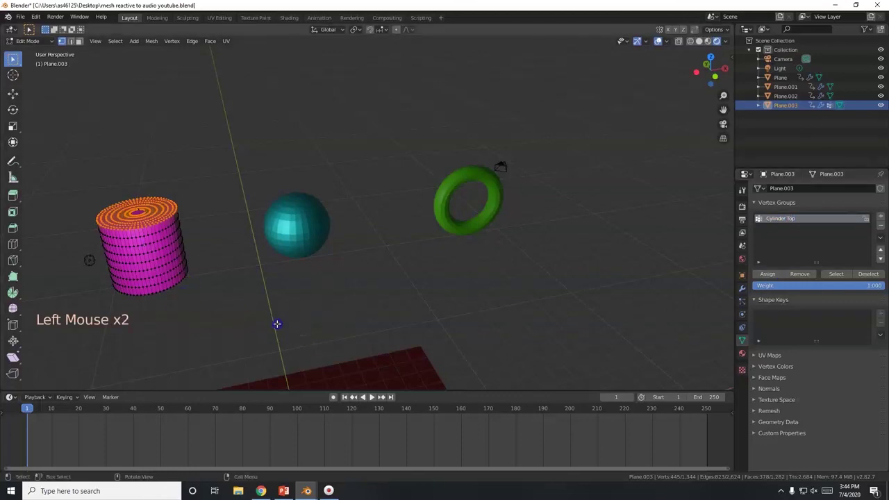
pyautogui.press('Tab')
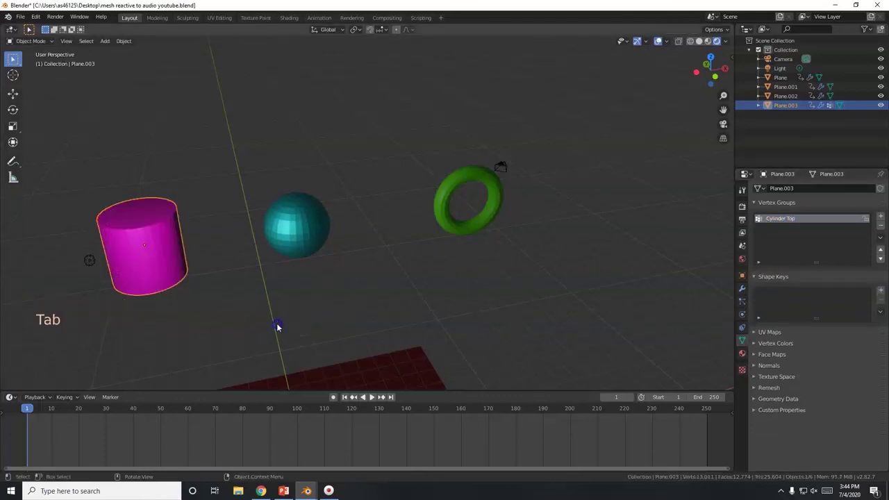
# - Limit the cylinder's Displace modifier to the Cylinder Top vertex group and play the animation
pyautogui.click(742, 290)
pyautogui.click(788, 276)
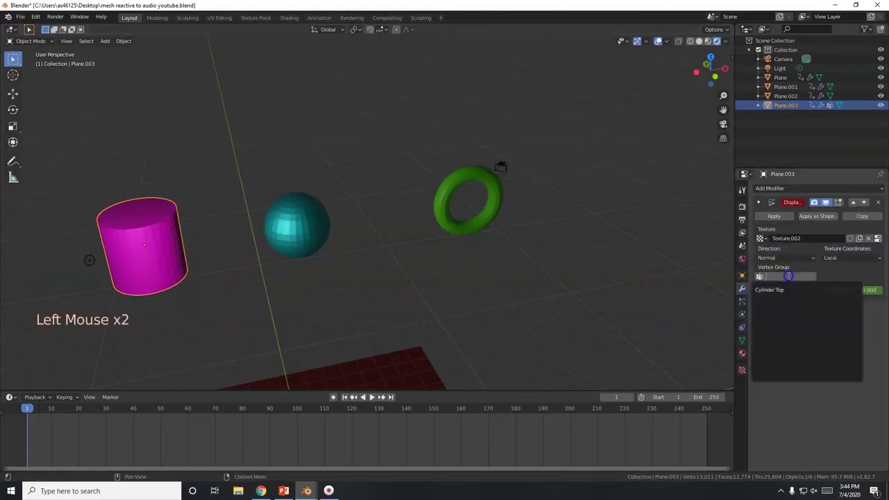
pyautogui.click(778, 290)
pyautogui.keyDown('shift'); pyautogui.moveTo(433, 294); pyautogui.dragTo(337, 229, button='middle'); pyautogui.keyUp('shift')
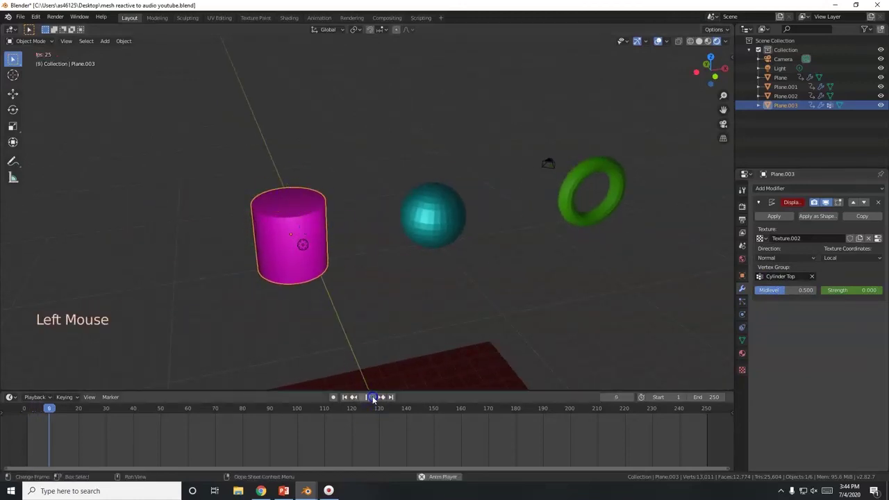
pyautogui.moveTo(341, 270); pyautogui.dragTo(363, 272, button='middle')
pyautogui.scroll(2, 350, 309)
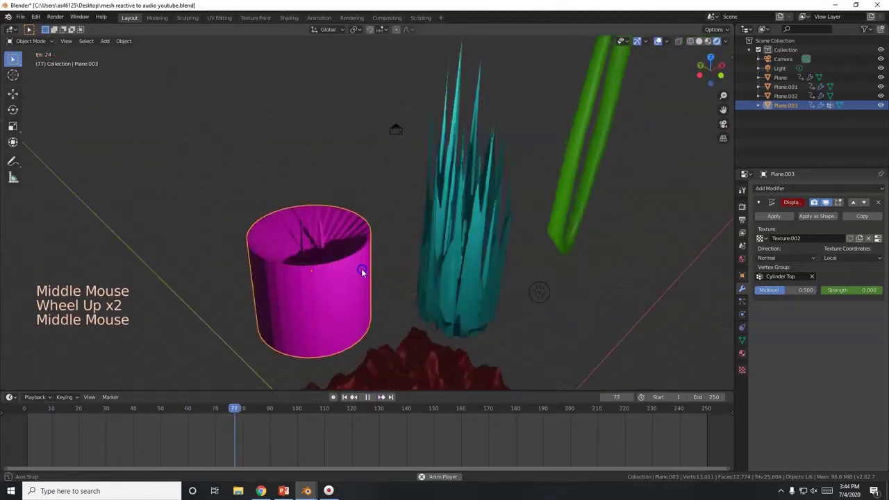
# - Try the Clouds, Distorted Noise, Magic and Musgrave types on the cylinder's displacement texture during playback
pyautogui.click(742, 369)
pyautogui.click(838, 319)
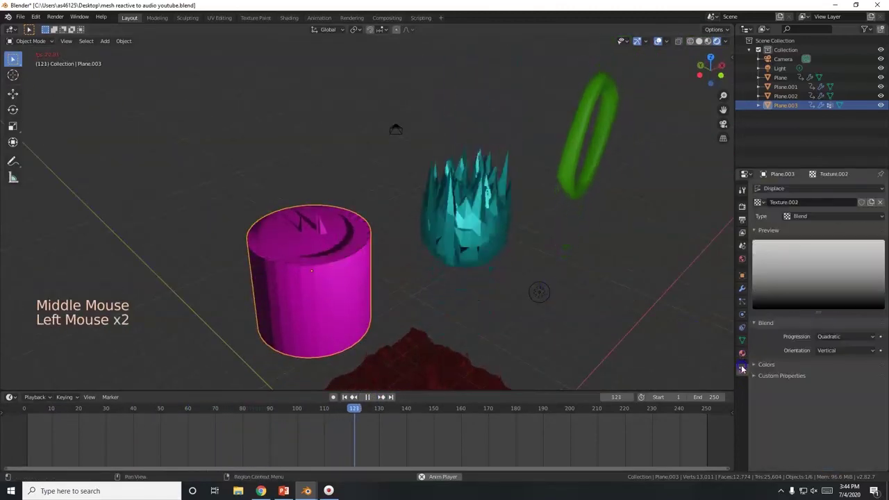
pyautogui.click(822, 215)
pyautogui.click(806, 248)
pyautogui.moveTo(479, 277)
pyautogui.mouseDown(button='middle')
pyautogui.moveTo(485, 267)
pyautogui.moveTo(490, 277)
pyautogui.mouseUp(button='middle')
pyautogui.click(804, 216)
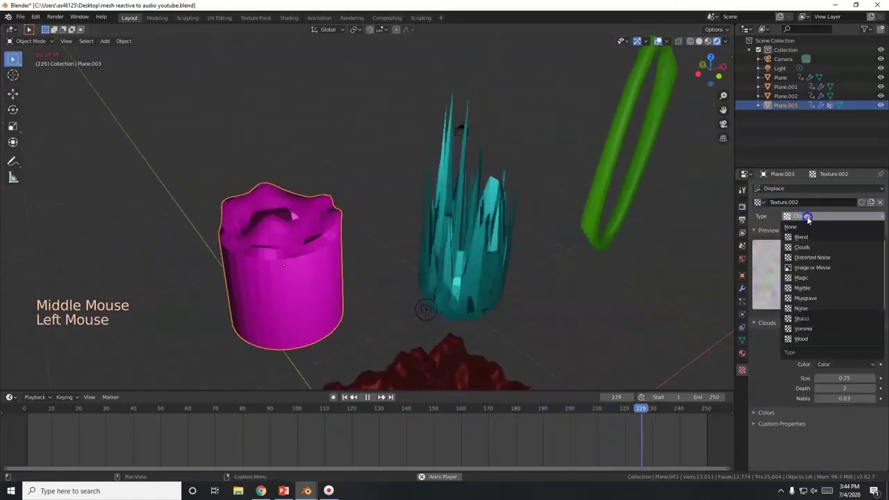
pyautogui.click(809, 256)
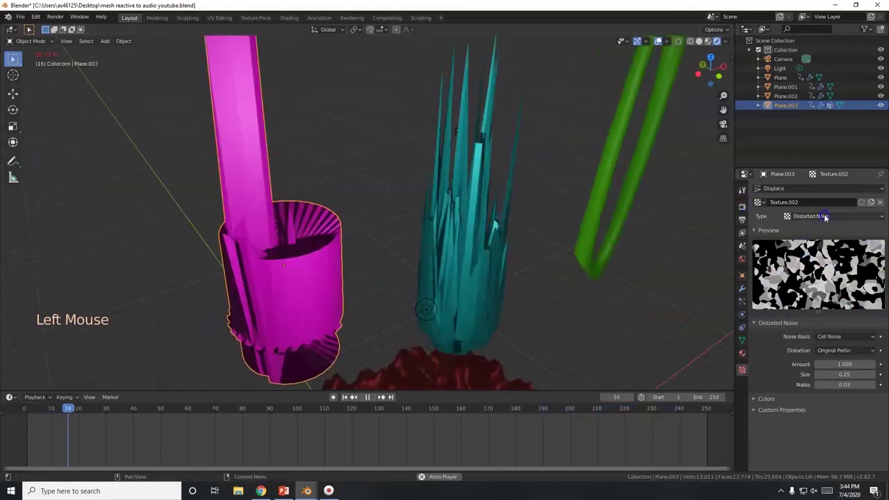
pyautogui.click(825, 216)
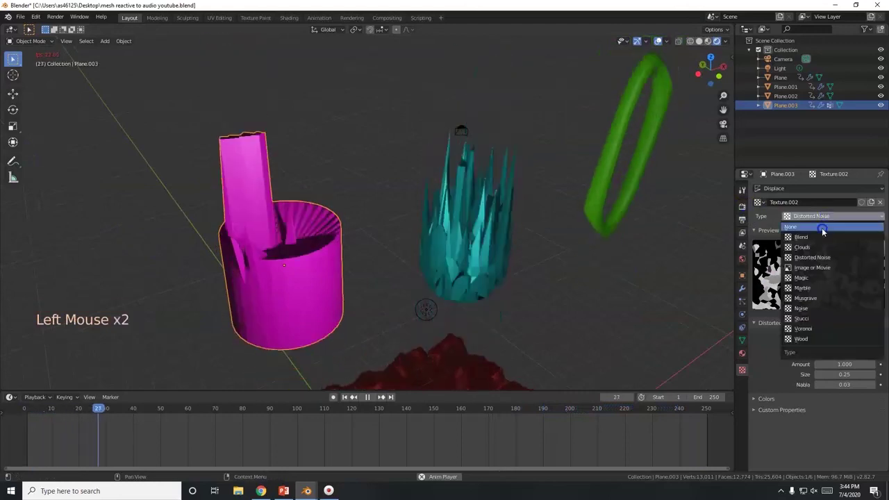
pyautogui.click(806, 278)
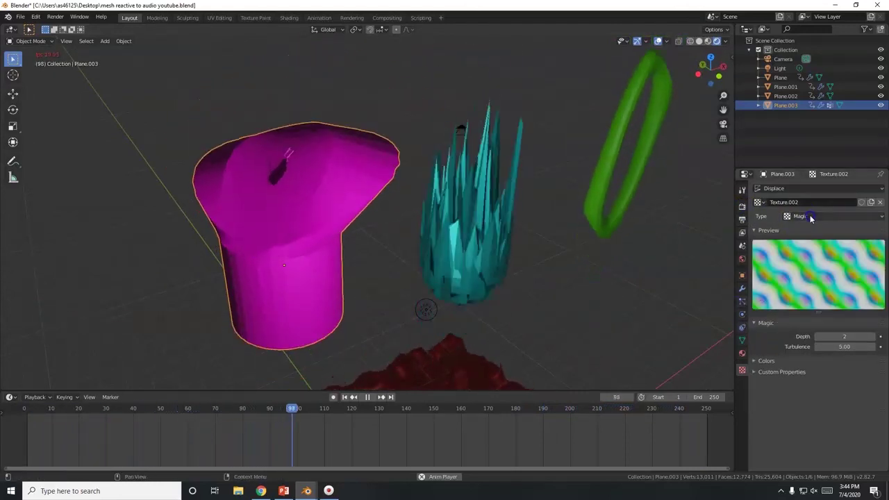
pyautogui.click(809, 217)
pyautogui.click(784, 297)
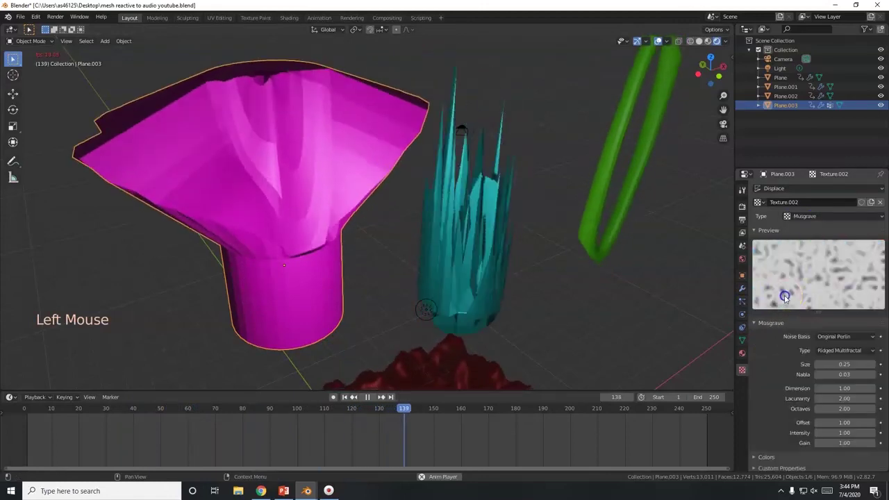
# - Set the cylinder's Displace direction to Z
pyautogui.click(742, 288)
pyautogui.click(796, 258)
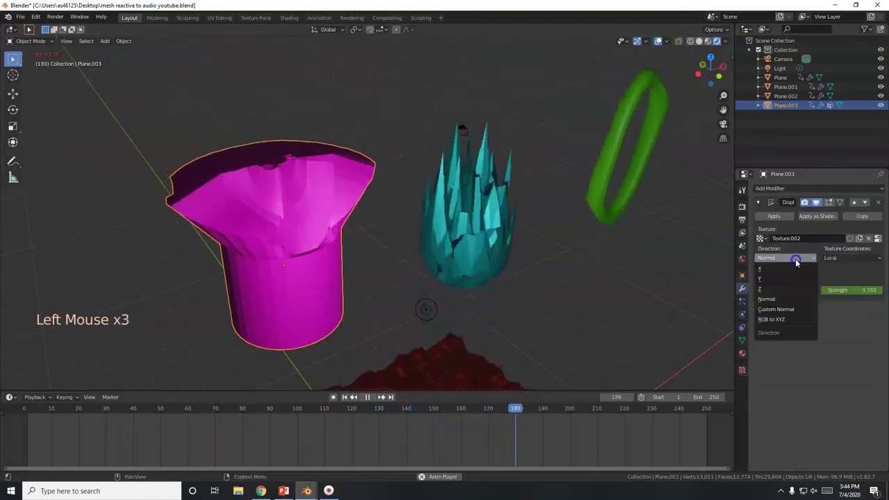
pyautogui.click(763, 289)
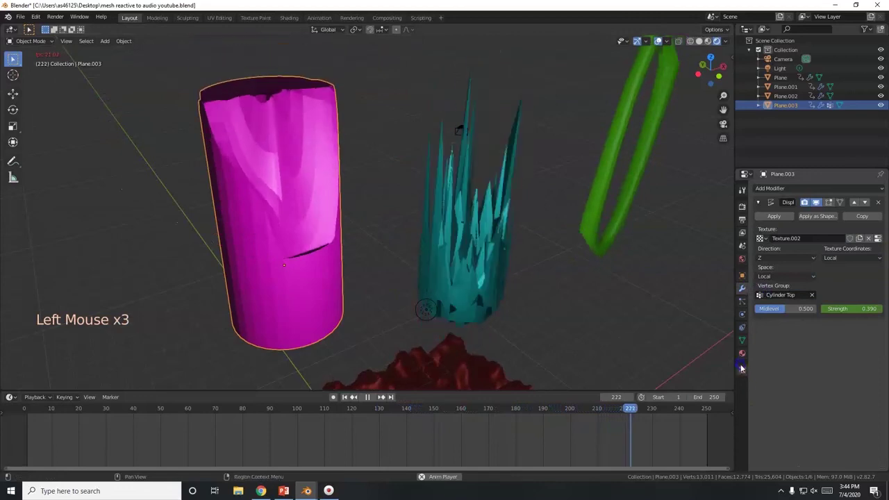
# - Try the Stucci, Wood and Voronoi types on the cylinder's displacement texture
pyautogui.click(742, 368)
pyautogui.click(809, 216)
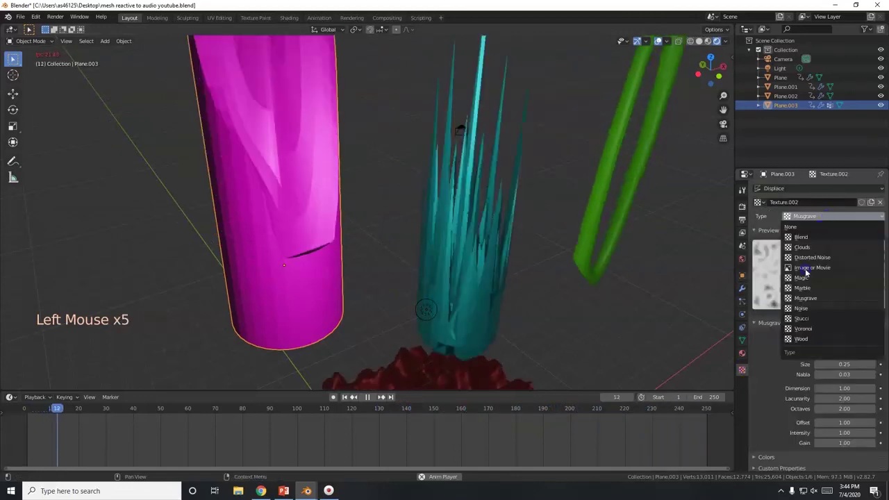
pyautogui.click(802, 318)
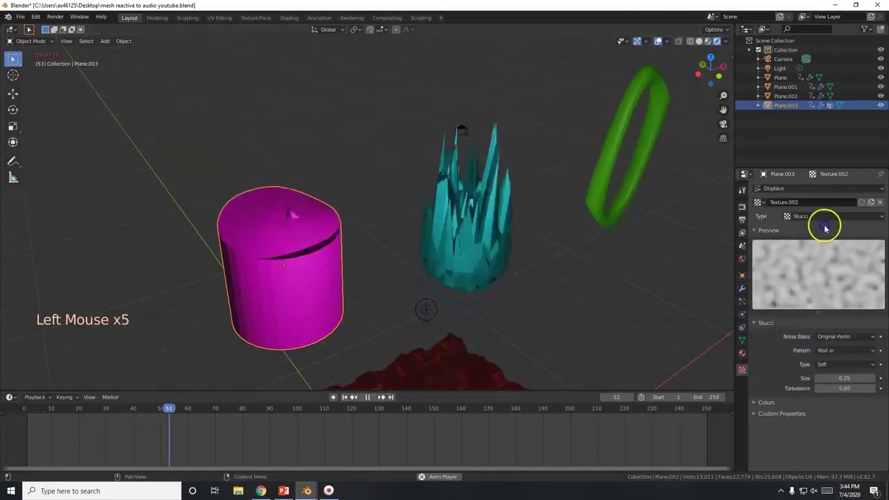
pyautogui.click(825, 217)
pyautogui.click(800, 338)
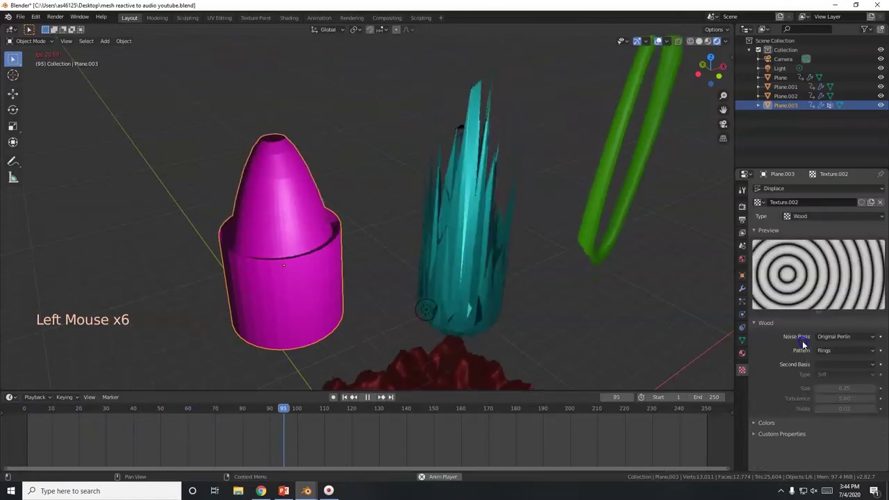
pyautogui.click(820, 218)
pyautogui.click(803, 328)
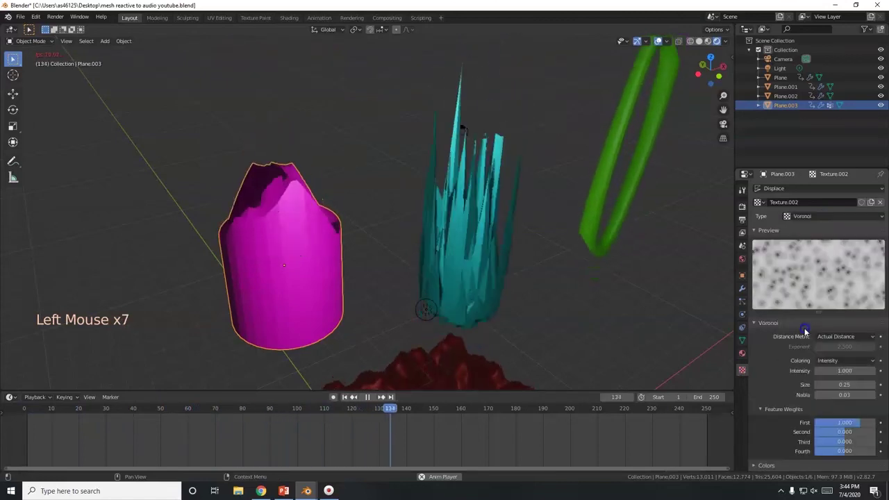
# - Set the cylinder's texture type to Blend and try the Easing and Spherical progressions
pyautogui.moveTo(809, 216); pyautogui.dragTo(806, 234)
pyautogui.moveTo(699, 263); pyautogui.dragTo(766, 363, button='middle')
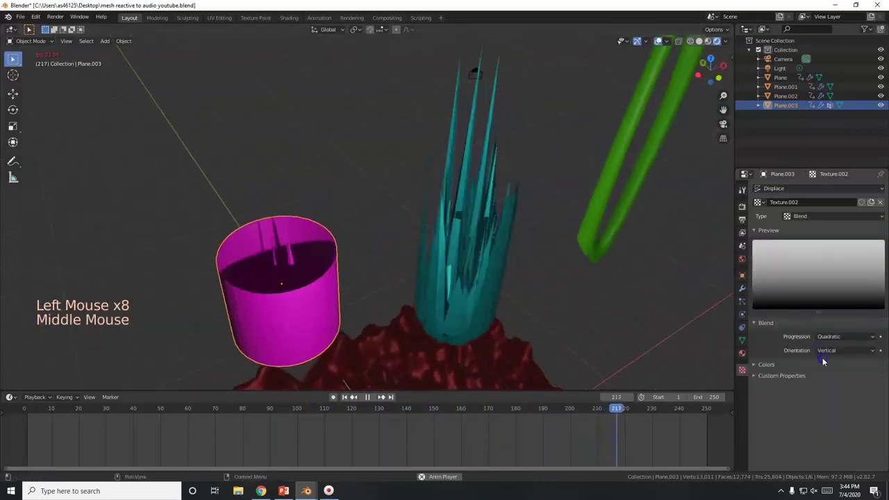
pyautogui.click(837, 336)
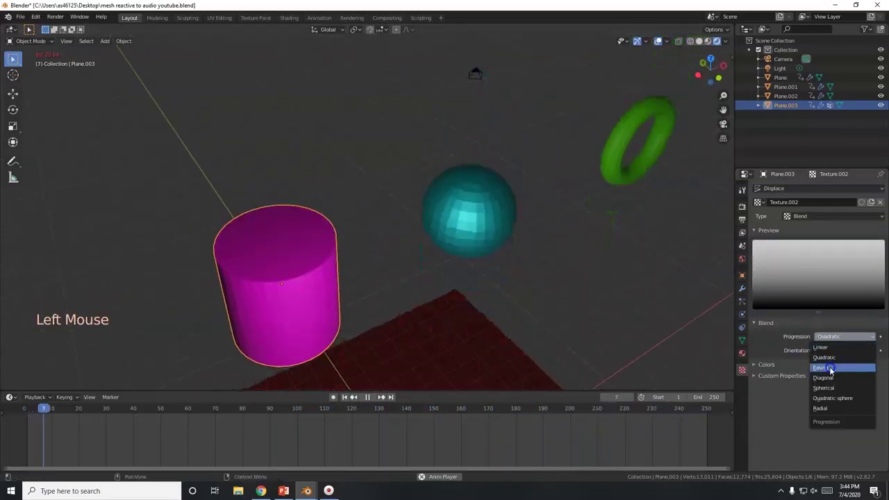
pyautogui.click(830, 370)
pyautogui.click(840, 336)
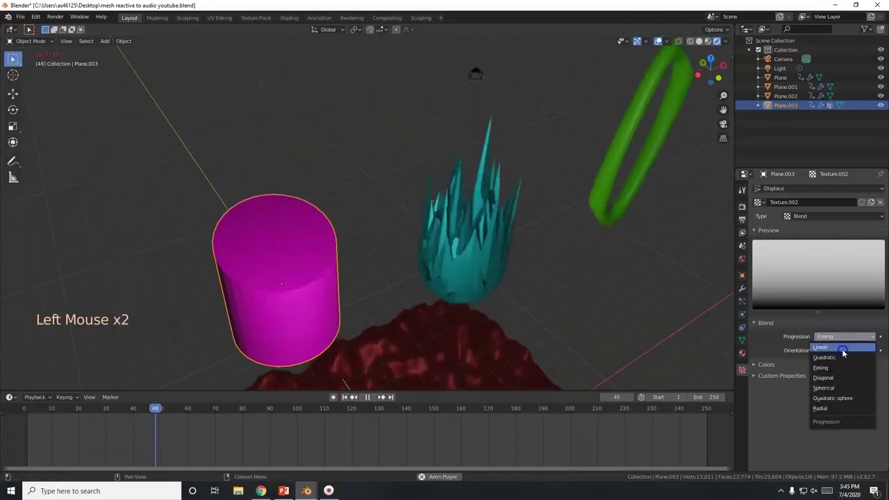
pyautogui.click(837, 389)
pyautogui.moveTo(671, 371); pyautogui.dragTo(430, 278, button='middle')
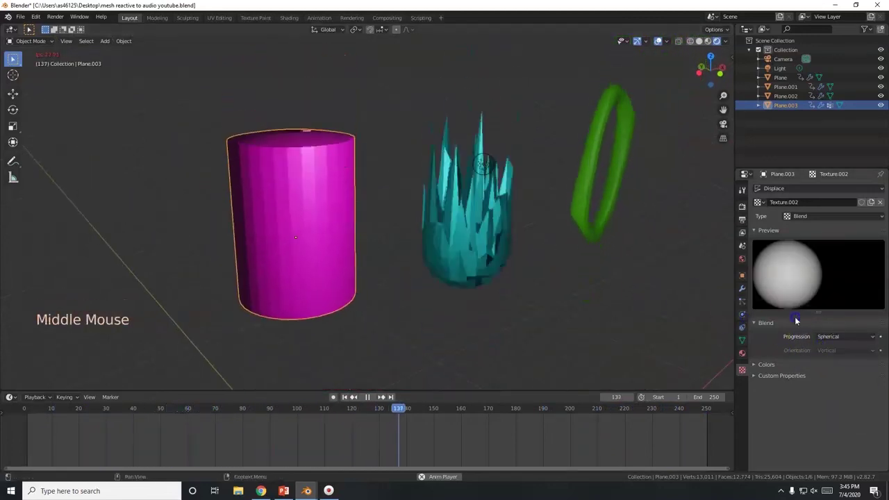
# - Set the Blend texture's progression to Quadratic sphere and view all the animated shapes
pyautogui.click(839, 340)
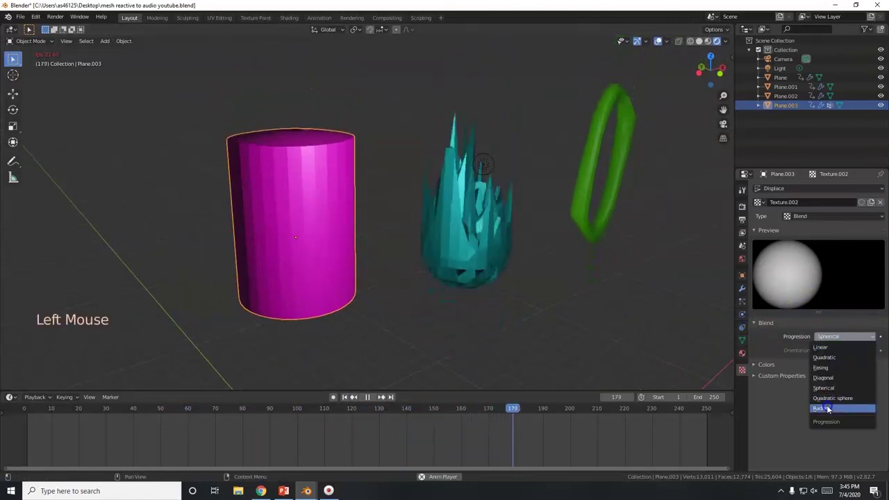
pyautogui.click(827, 397)
pyautogui.moveTo(729, 388); pyautogui.dragTo(413, 311, button='middle')
pyautogui.moveTo(486, 298); pyautogui.dragTo(411, 298, button='middle')
pyautogui.scroll(-4, 423, 319)
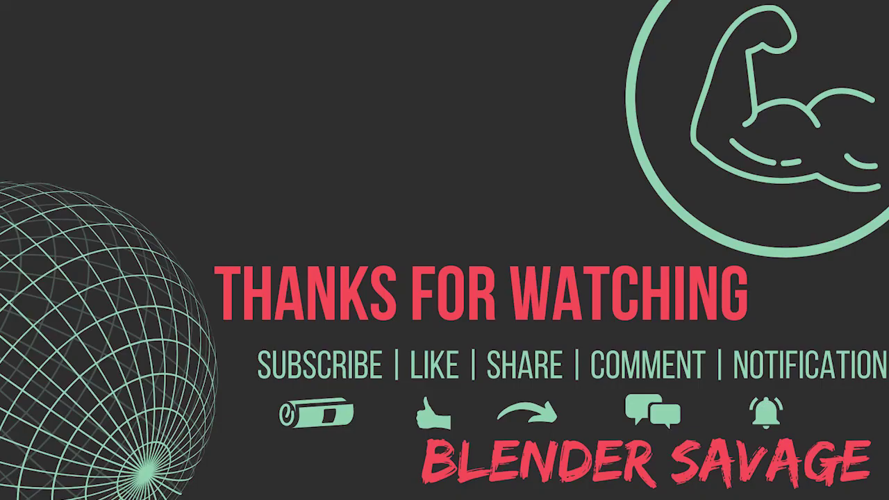